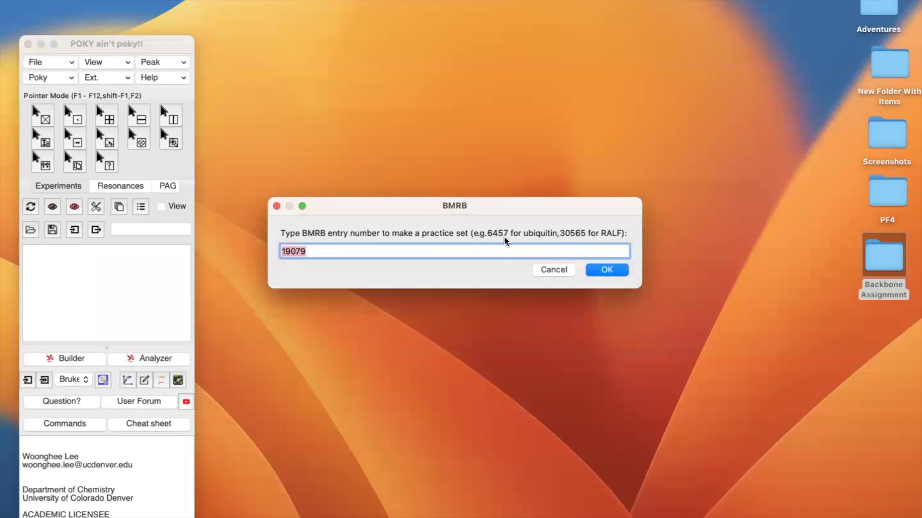
Set up a practice set from BMRB entry 6457 with solution state, backbone experiments and noise level 2.
text(6457)
click(606, 271)
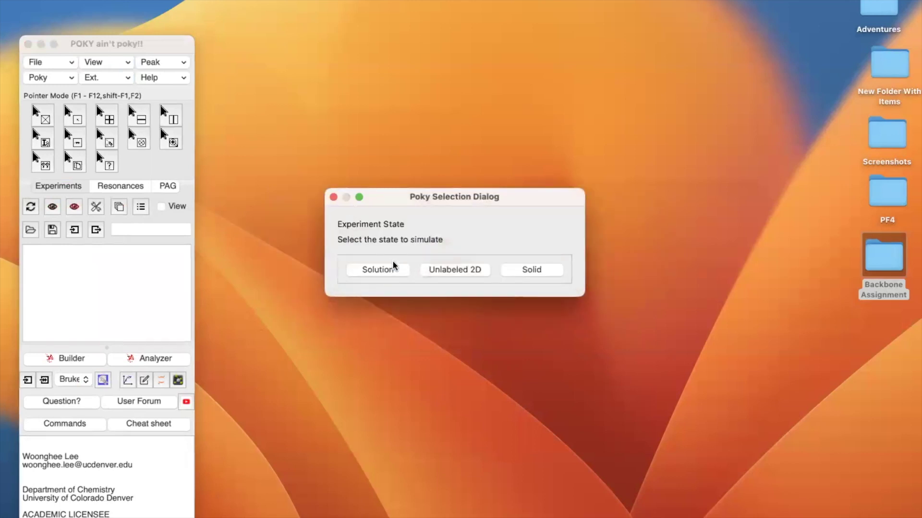
click(380, 270)
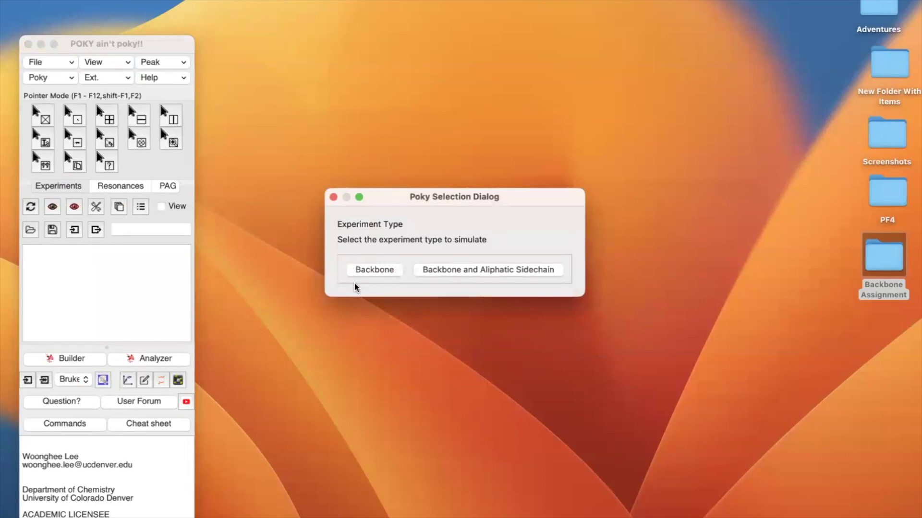
click(377, 272)
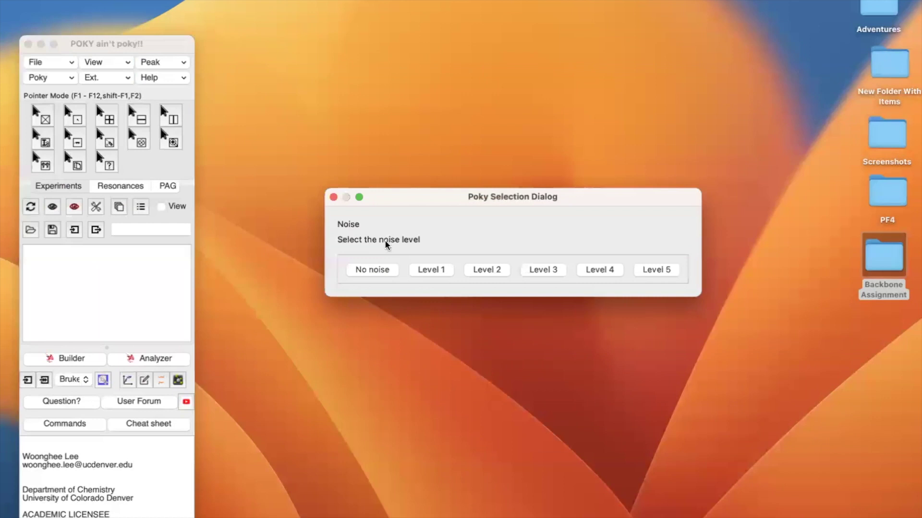
click(488, 270)
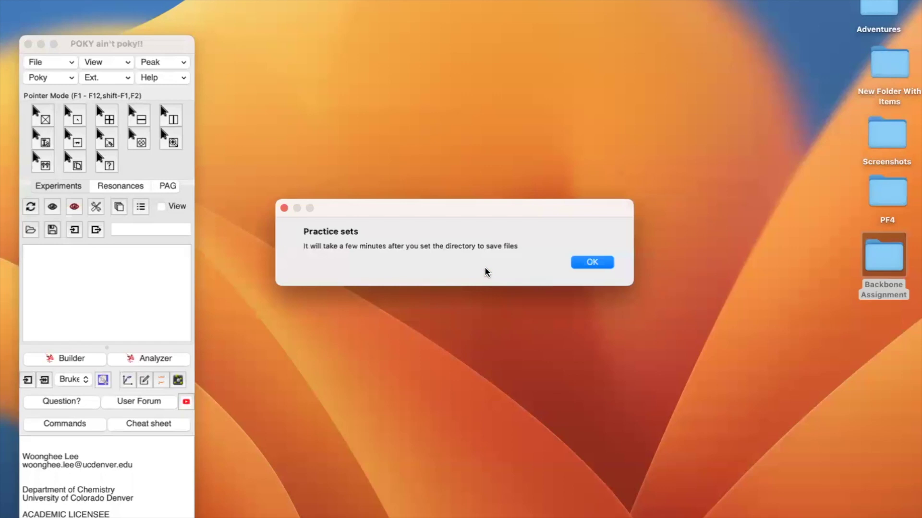
Save the practice set files in the Backbone Assignment folder on the Desktop and generate the spectra.
click(589, 263)
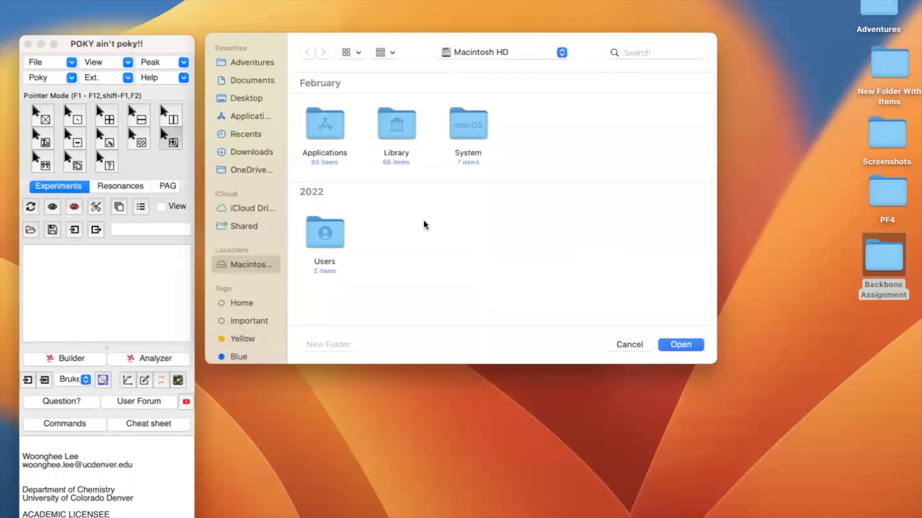
click(259, 99)
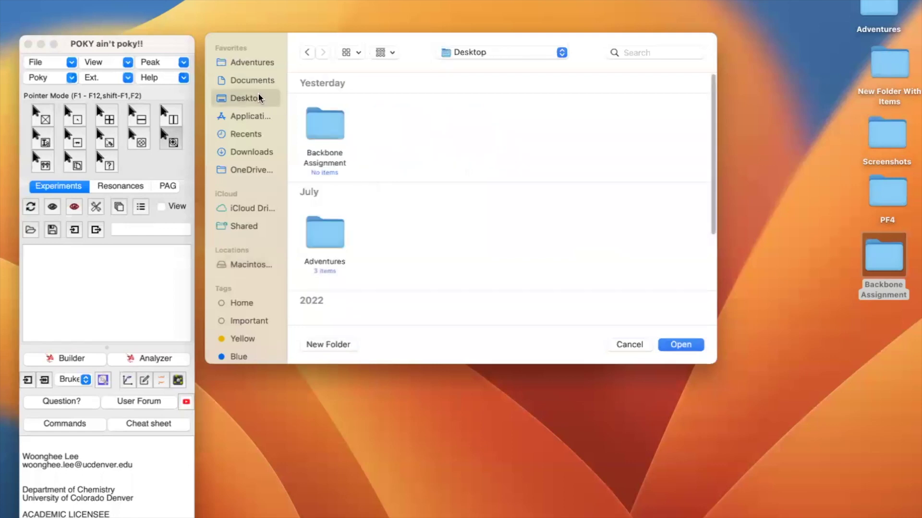
double_click(322, 131)
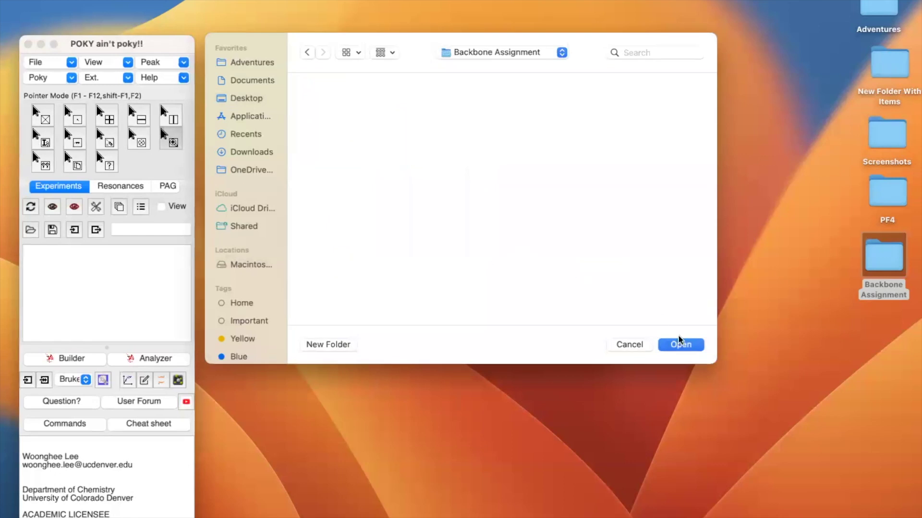
click(685, 345)
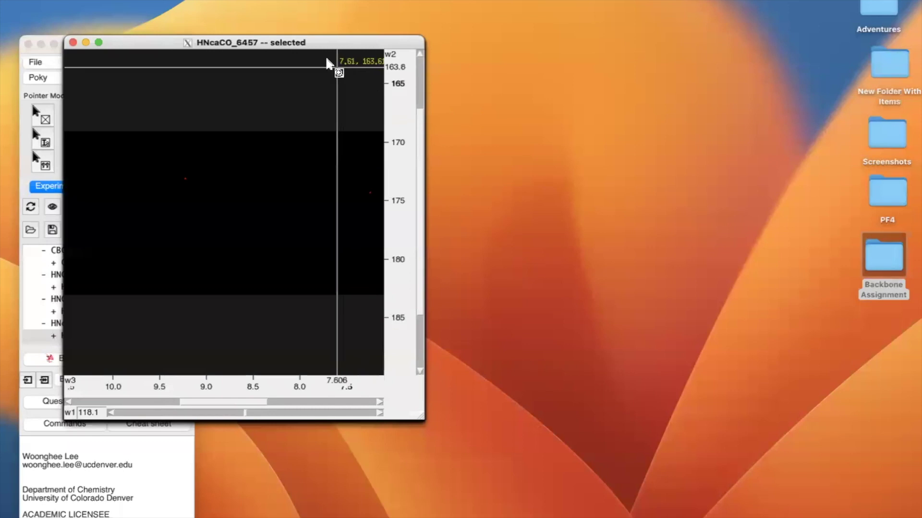
Spread out the stacked spectrum windows and close the HNCO_6457 and HNcaCO_6457 views.
drag(320, 41, 779, 11)
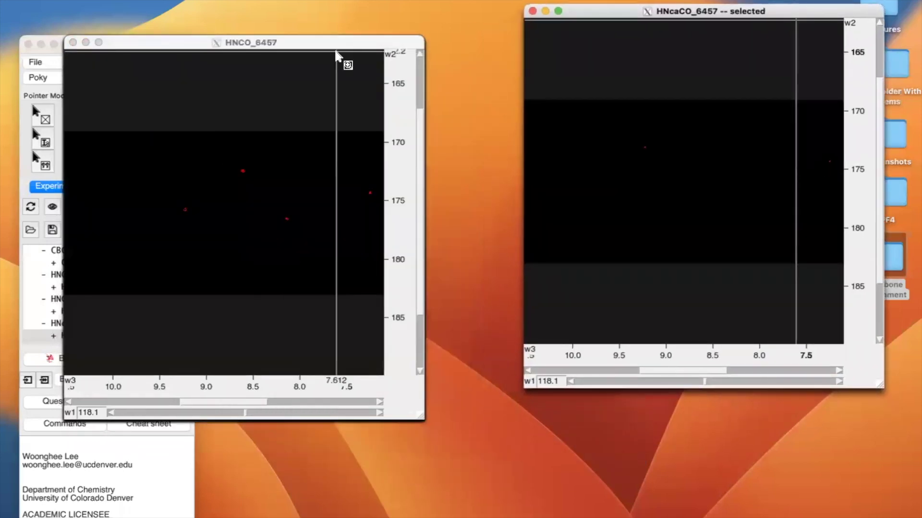
drag(309, 45, 756, 115)
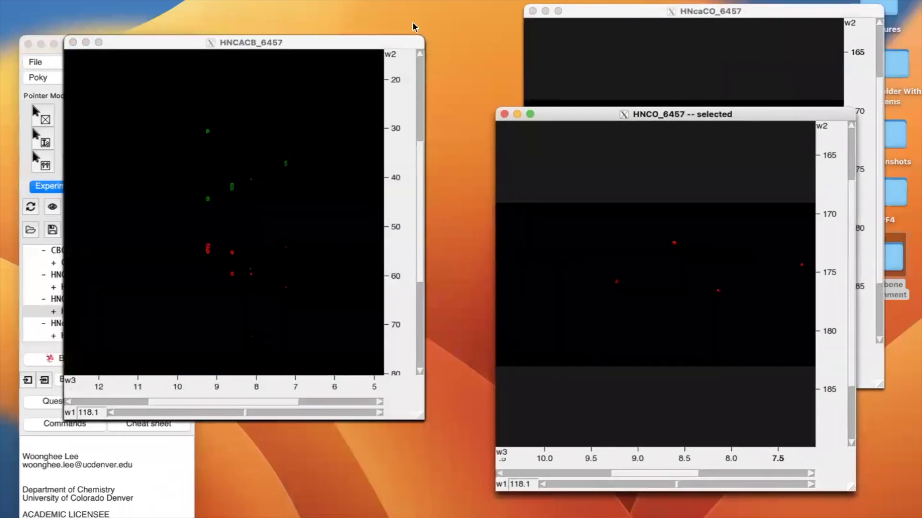
drag(321, 45, 484, 179)
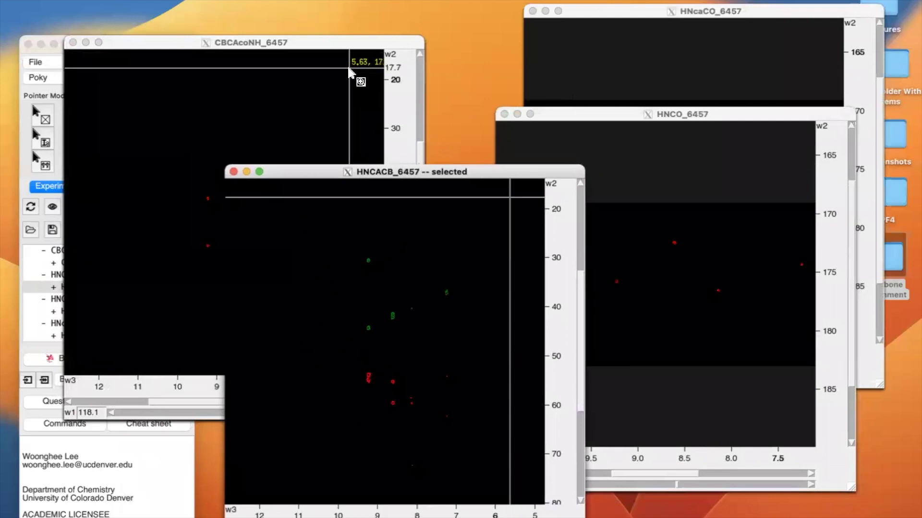
drag(312, 48, 278, 140)
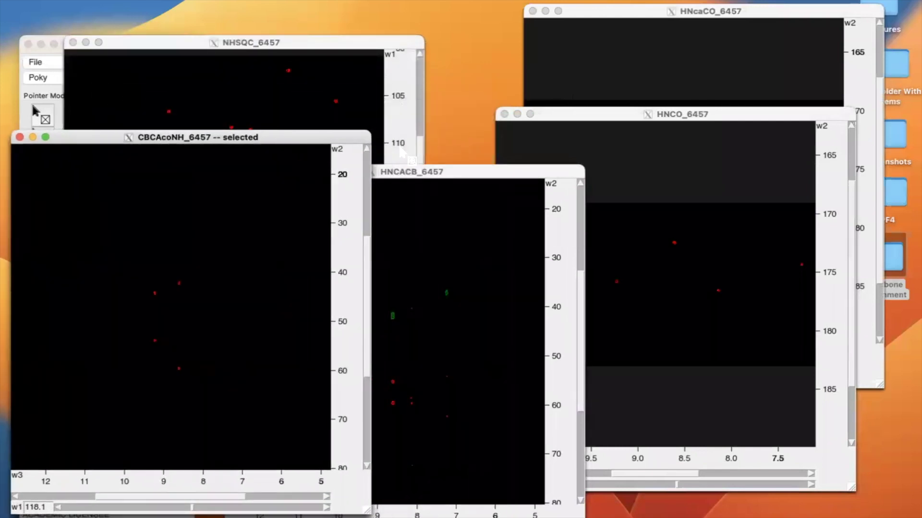
click(504, 114)
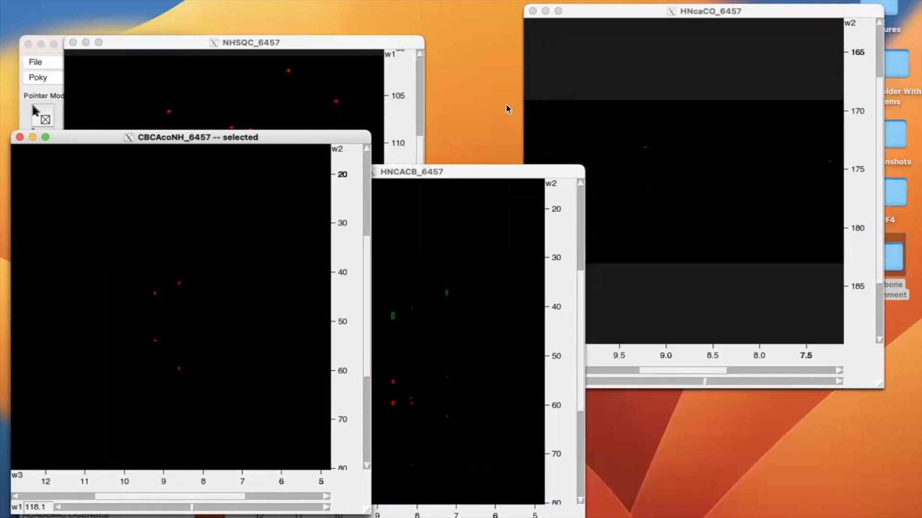
click(532, 11)
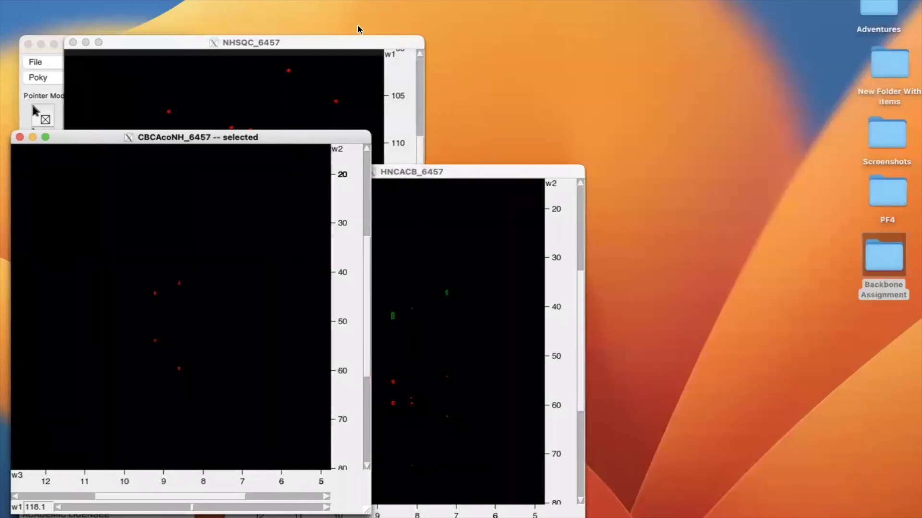
Reshape the NHSQC_6457 window into a tall, narrow view and place it away from the other spectra.
drag(346, 43, 753, 0)
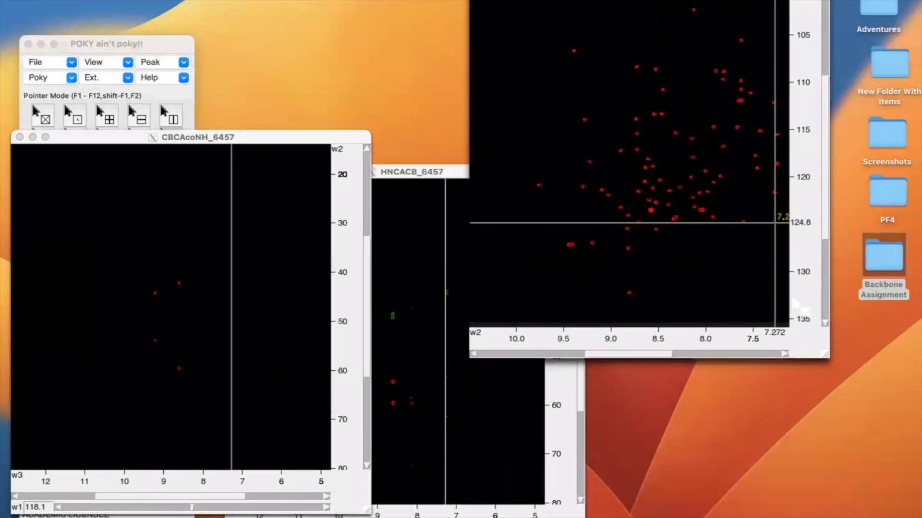
drag(826, 355, 718, 517)
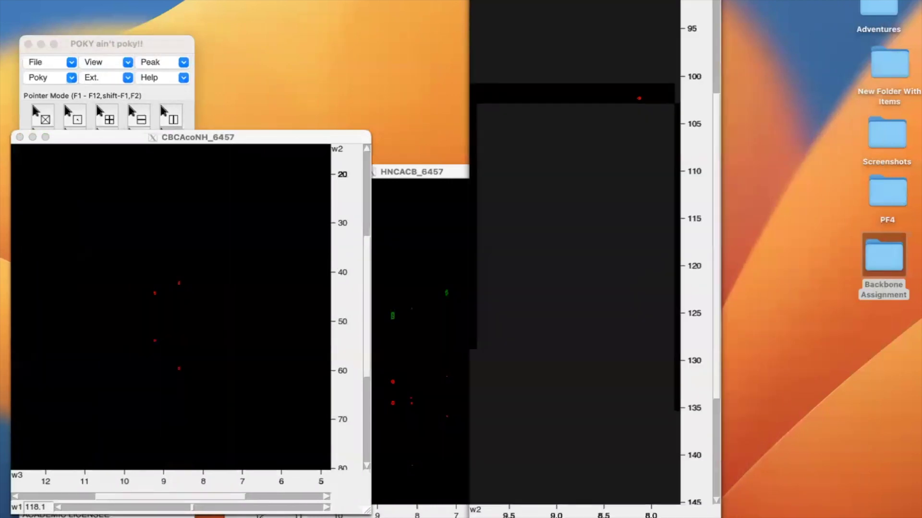
drag(593, 1, 791, 0)
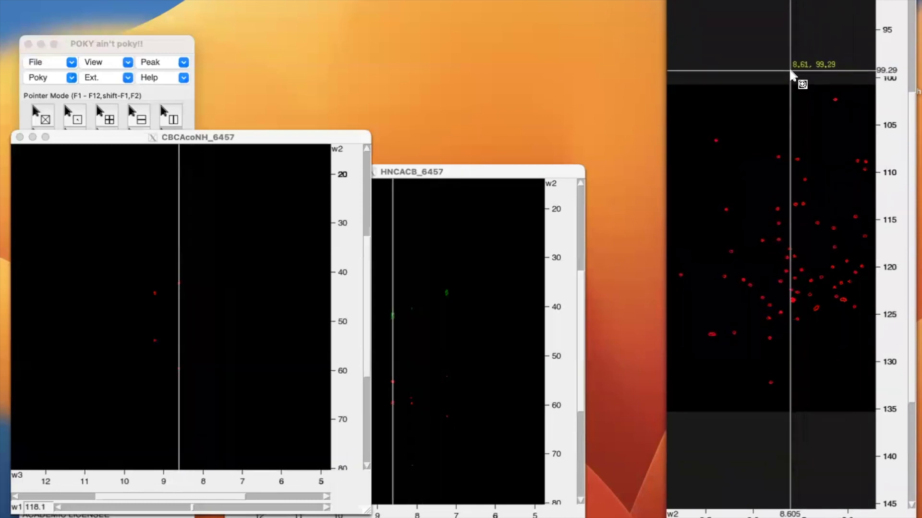
Match the other views to the NHSQC_6457 window size and line up HNCACB_6457 and CBCAcoNH_6457 side by side with it.
key(e)
key(r)
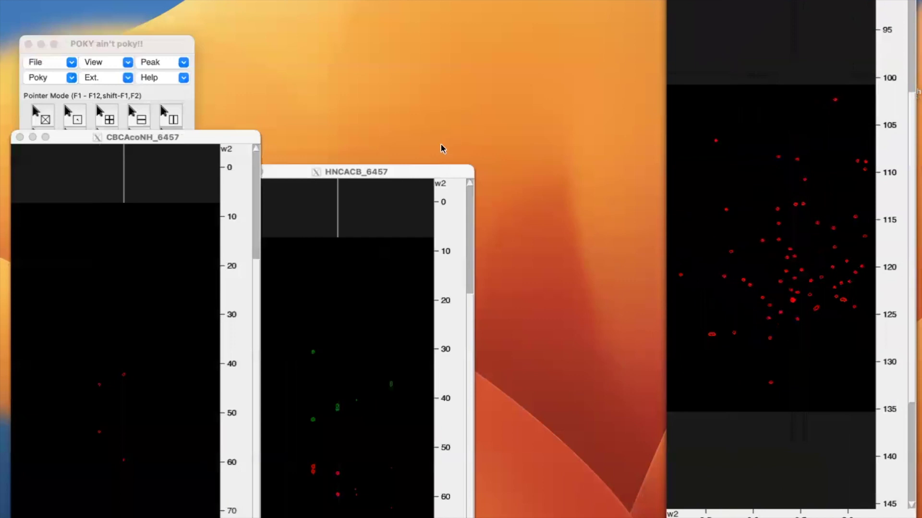
drag(402, 173, 556, 0)
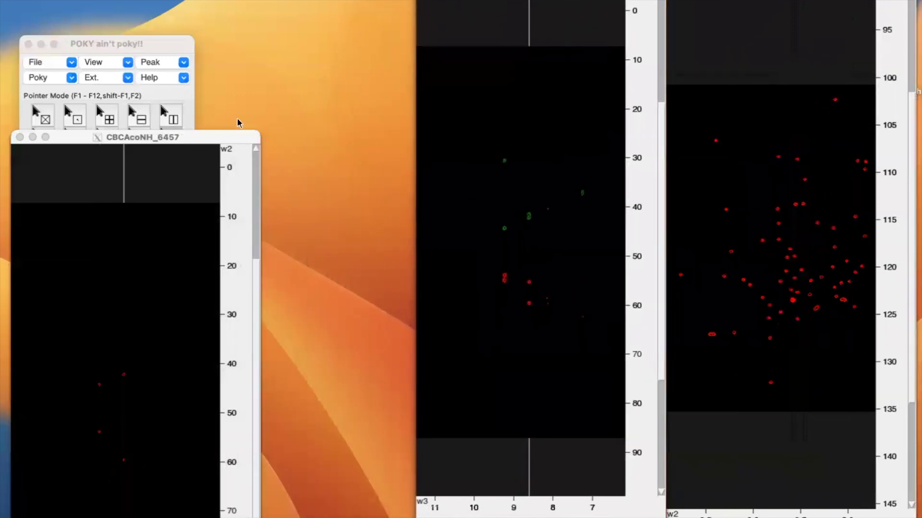
drag(212, 138, 364, 1)
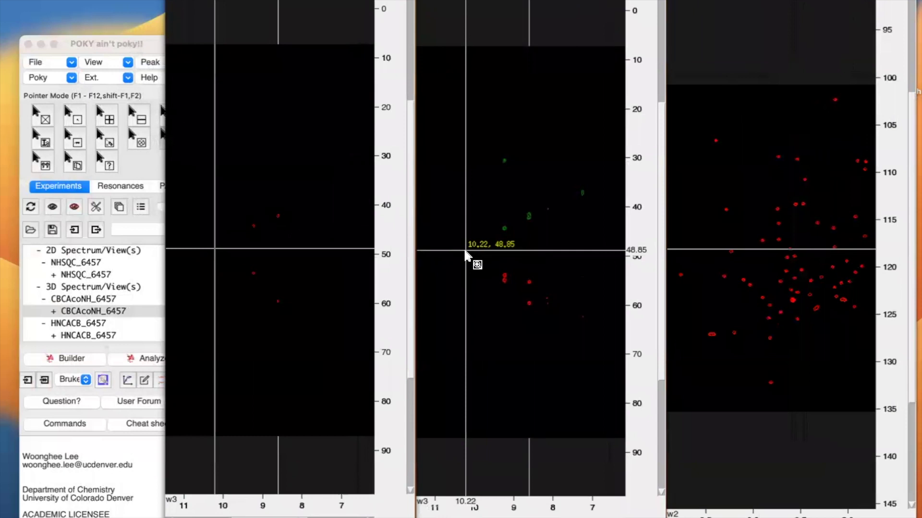
Turn on axis atom names in the view settings of CBCAcoNH_6457.
key(v)
key(t)
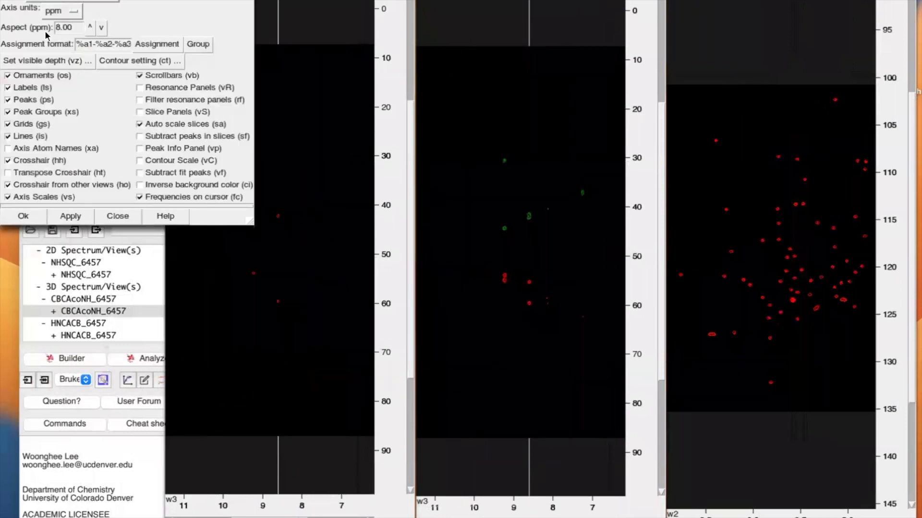
drag(194, 57, 538, 87)
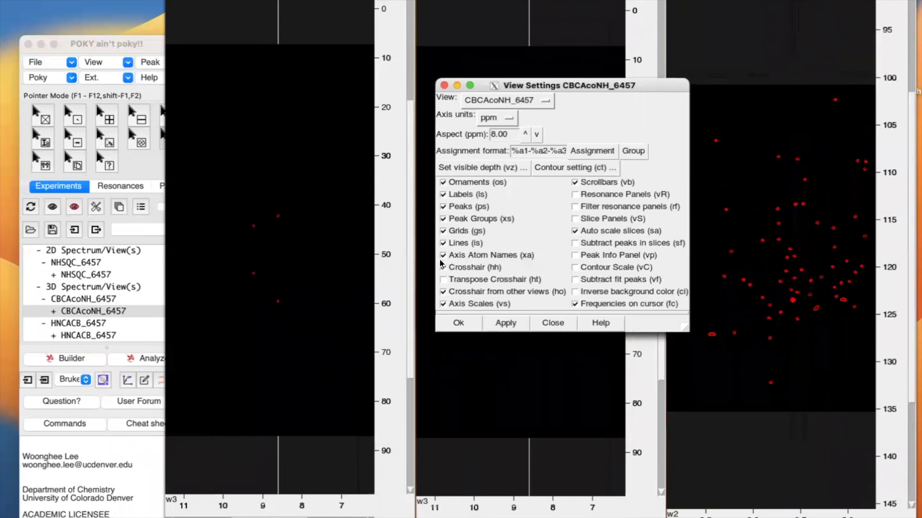
click(500, 325)
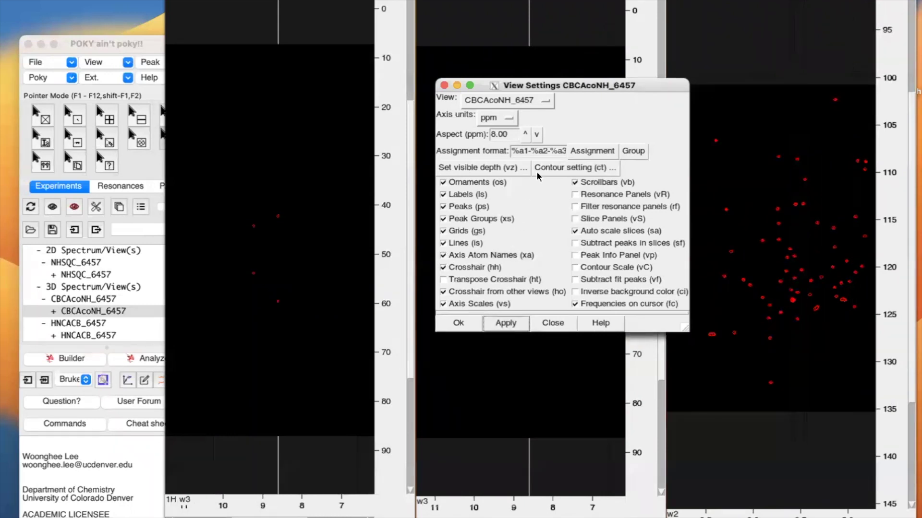
Turn on axis atom names for the HNCACB_6457 and NHSQC_6457 views and close the view settings.
click(544, 105)
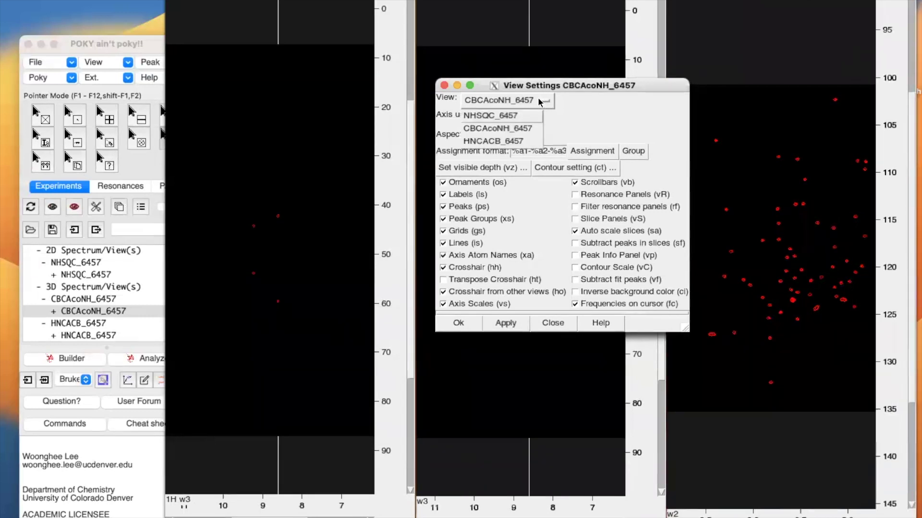
click(493, 141)
click(444, 256)
click(503, 323)
click(519, 105)
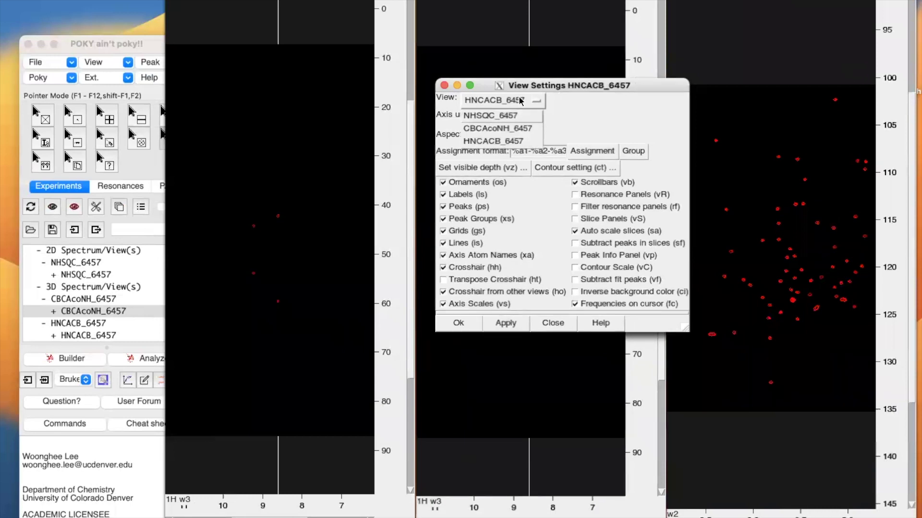
click(510, 116)
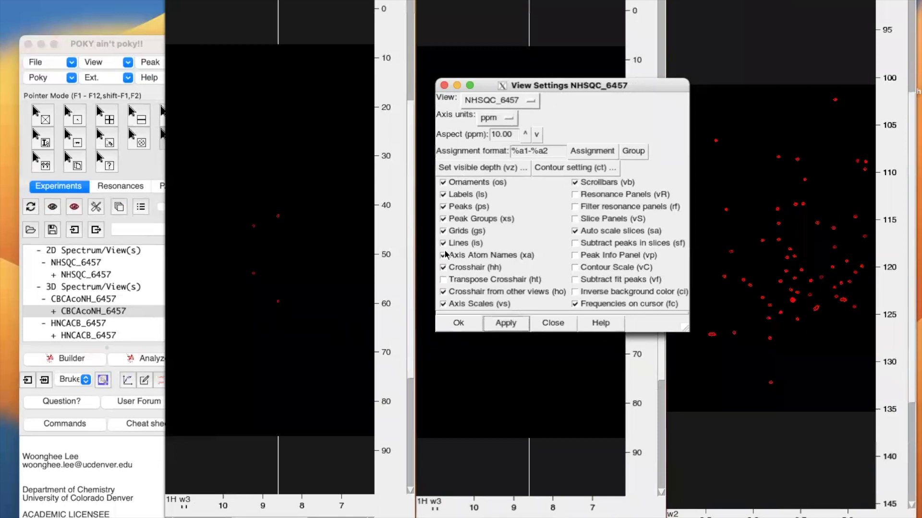
click(508, 322)
click(471, 324)
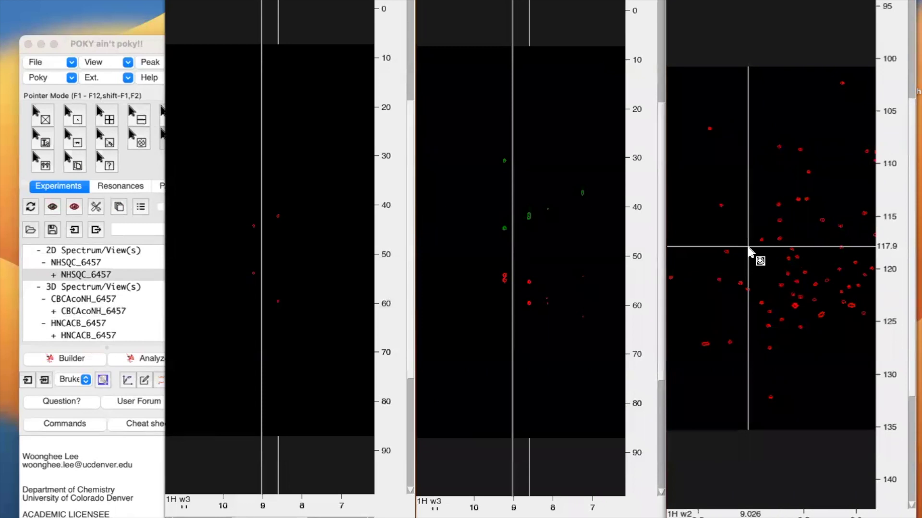
Zoom in on the peaks in the NHSQC_6457, HNCACB_6457 and CBCAcoNH_6457 spectra.
scroll(748, 247, up, 2)
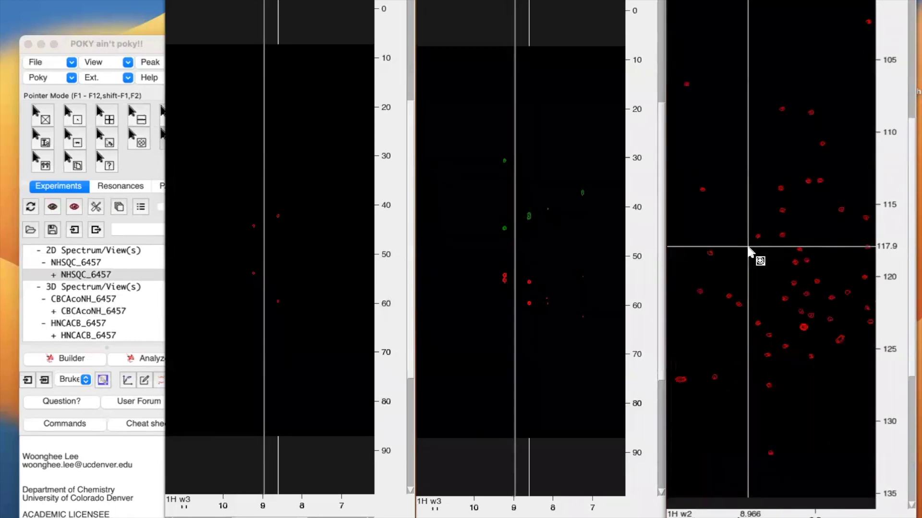
scroll(748, 248, up, 2)
scroll(747, 247, up, 1)
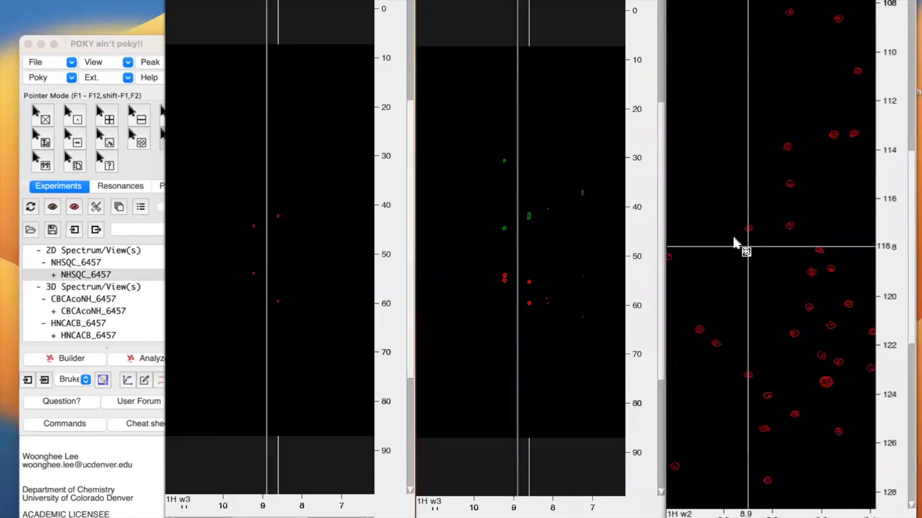
scroll(528, 222, up, 3)
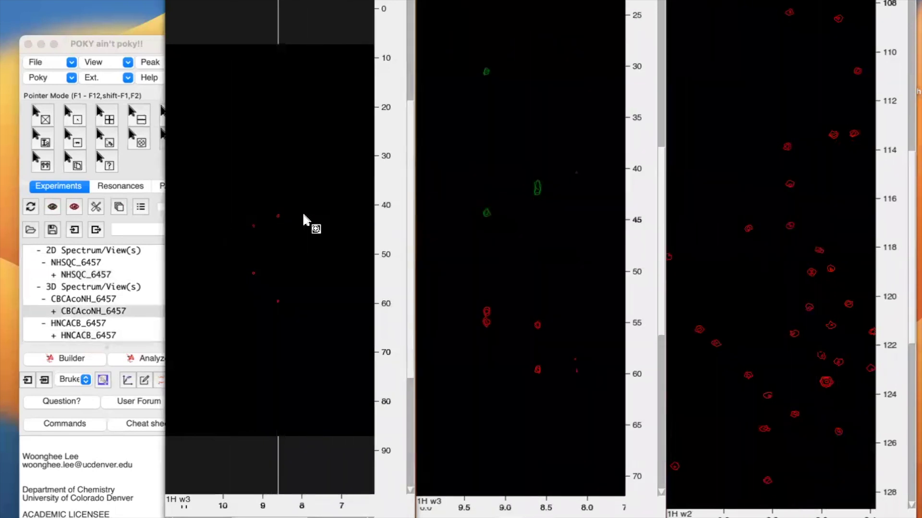
scroll(303, 218, up, 1)
scroll(305, 217, up, 3)
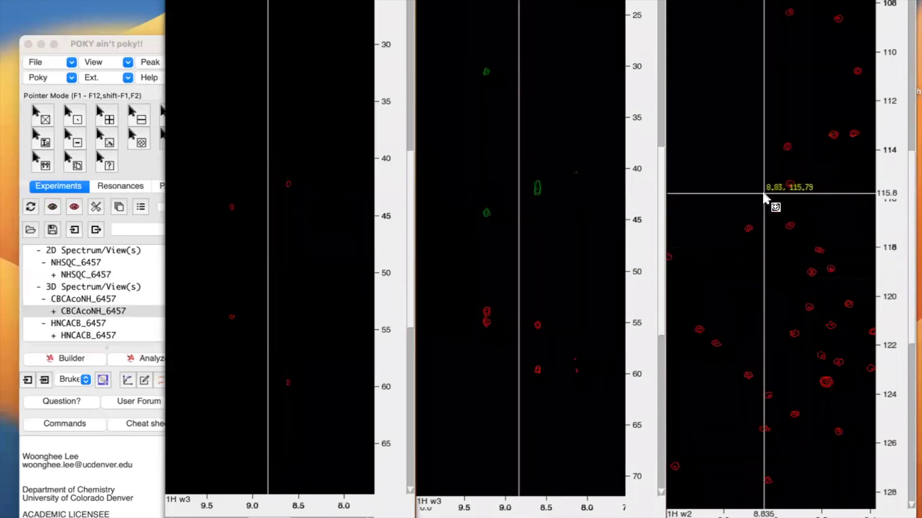
Lower the contour level of the NHSQC_6457 spectrum down to the noise.
click(747, 174)
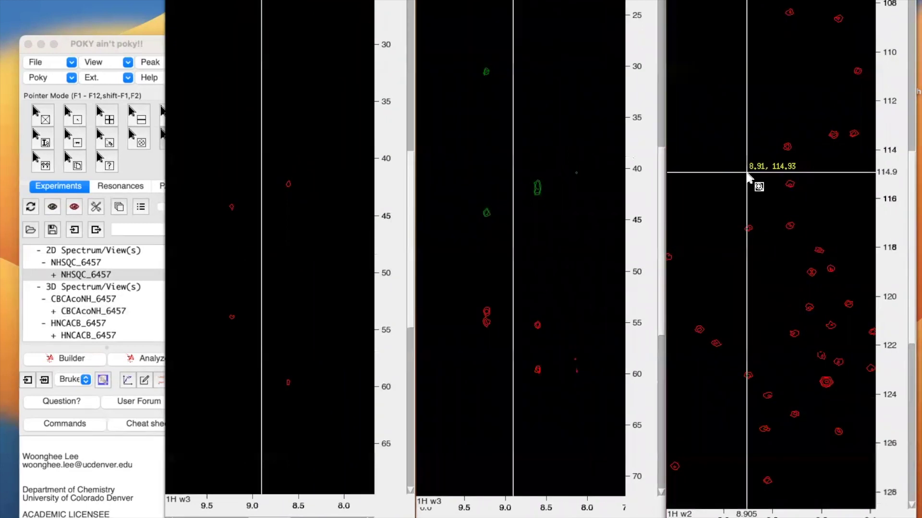
scroll(747, 174, down, 3)
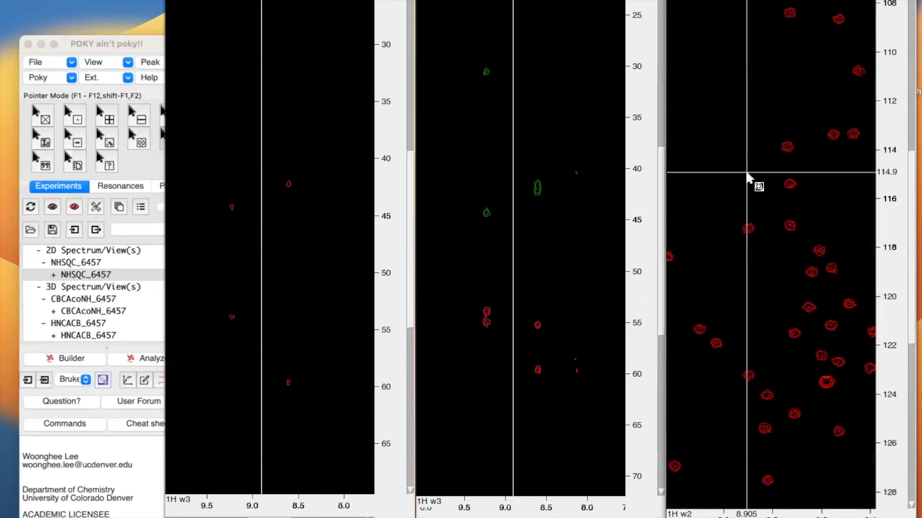
scroll(747, 174, down, 2)
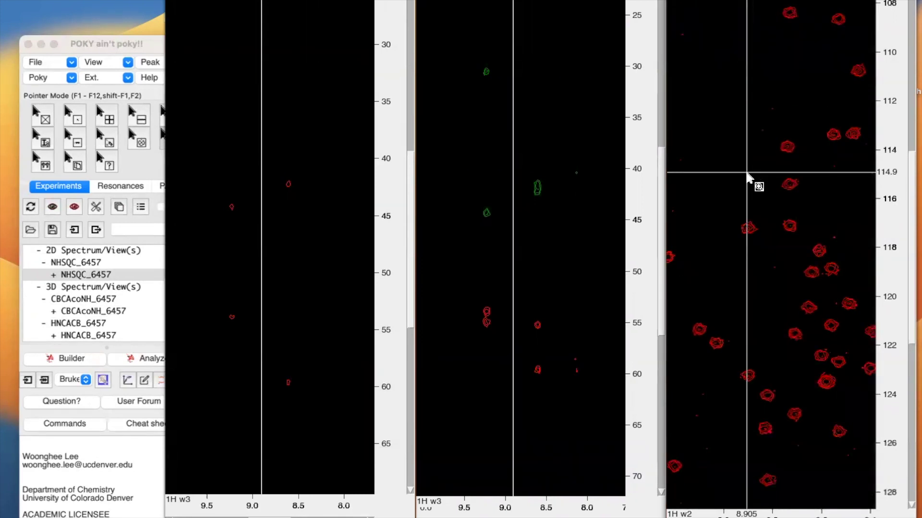
scroll(747, 174, down, 1)
scroll(746, 174, down, 1)
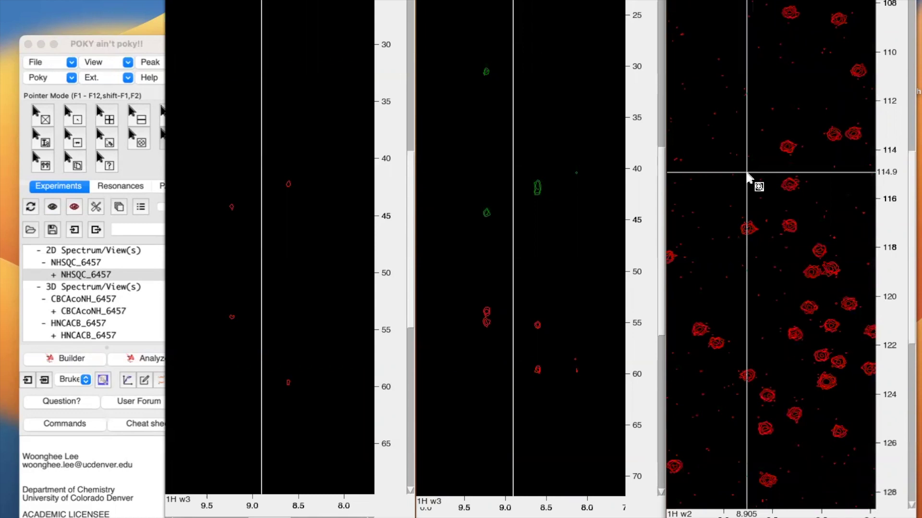
Raise the NHSQC_6457 contour level above the noise and lower the HNCACB_6457 and CBCAcoNH_6457 levels until faint noise shows.
scroll(747, 177, up, 1)
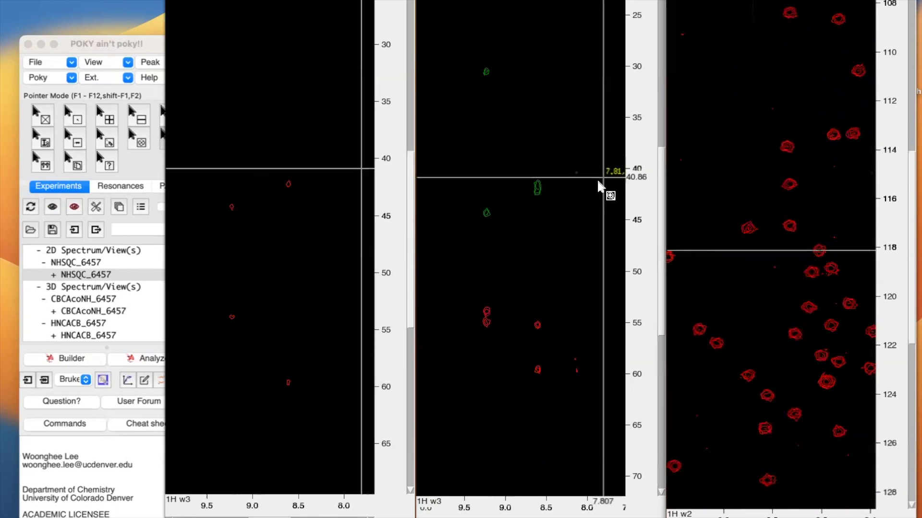
scroll(597, 186, down, 1)
scroll(597, 186, up, 1)
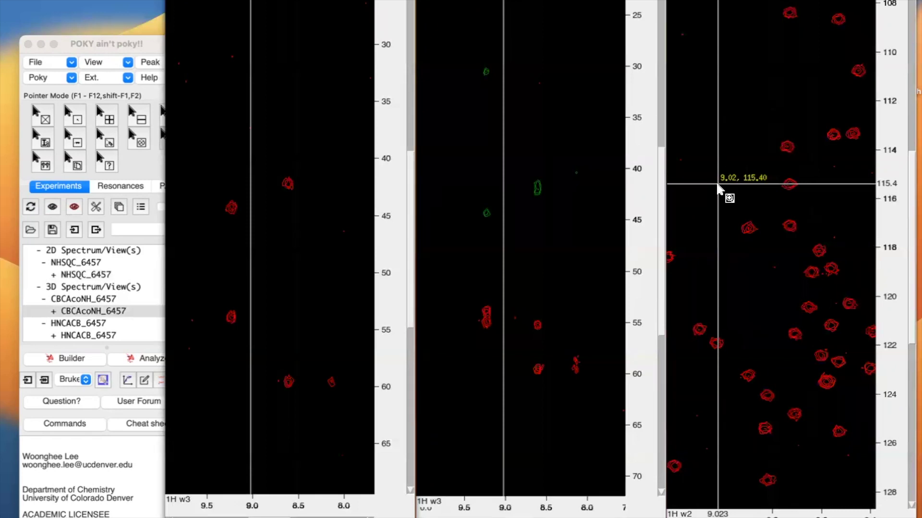
Load the protein sequence from 6457.fasta as a 1-letter-code sequence.
key(s)
key(q)
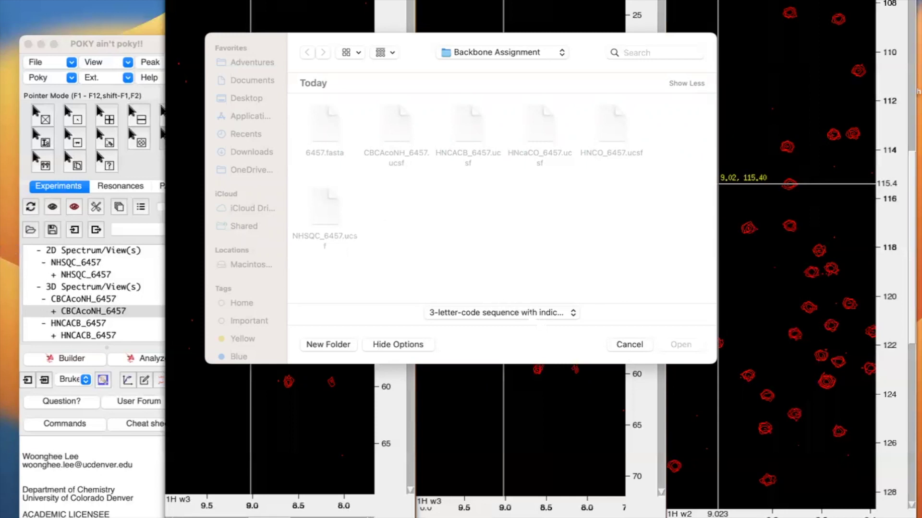
click(531, 315)
click(531, 314)
click(530, 314)
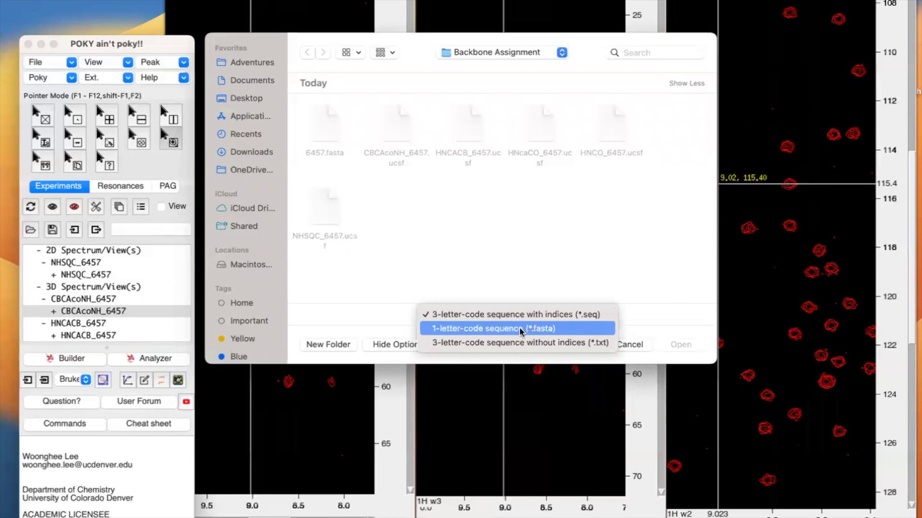
click(521, 330)
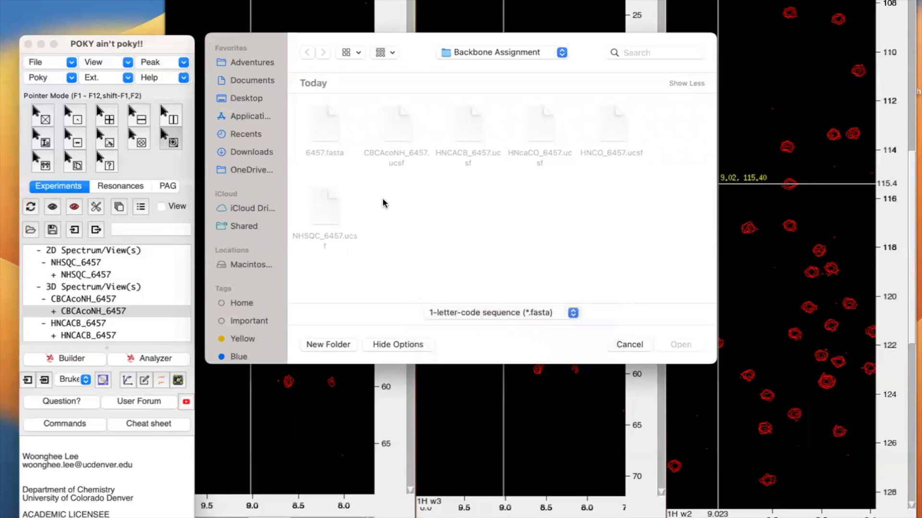
double_click(324, 131)
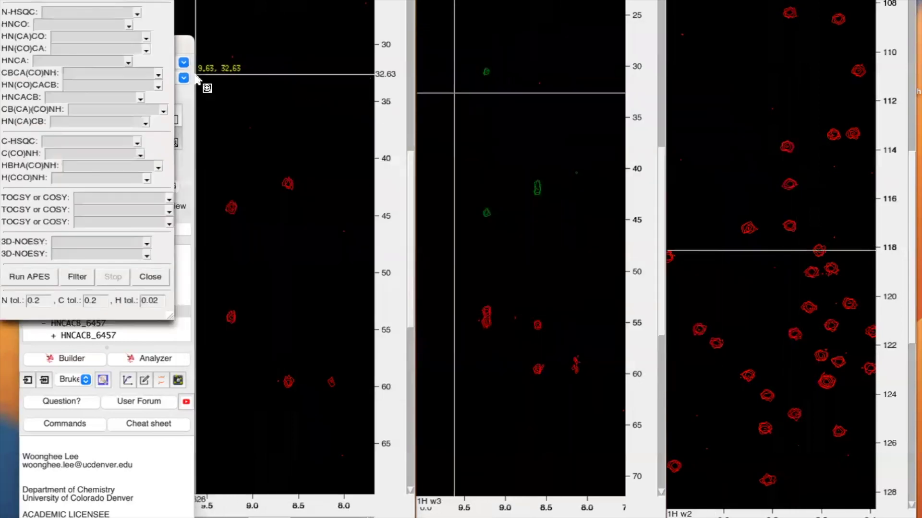
Set up APES peak picking with NHSQC_6457 as N-HSQC, CBCAcoNH_6457 as CB(CA)(CO)NH and HNCACB_6457 as HN(CA)CB.
drag(124, 1, 524, 68)
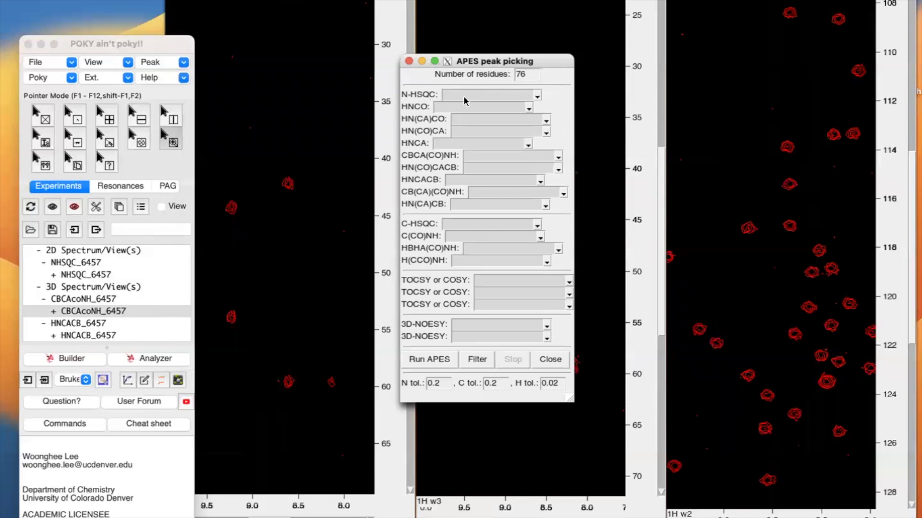
click(485, 101)
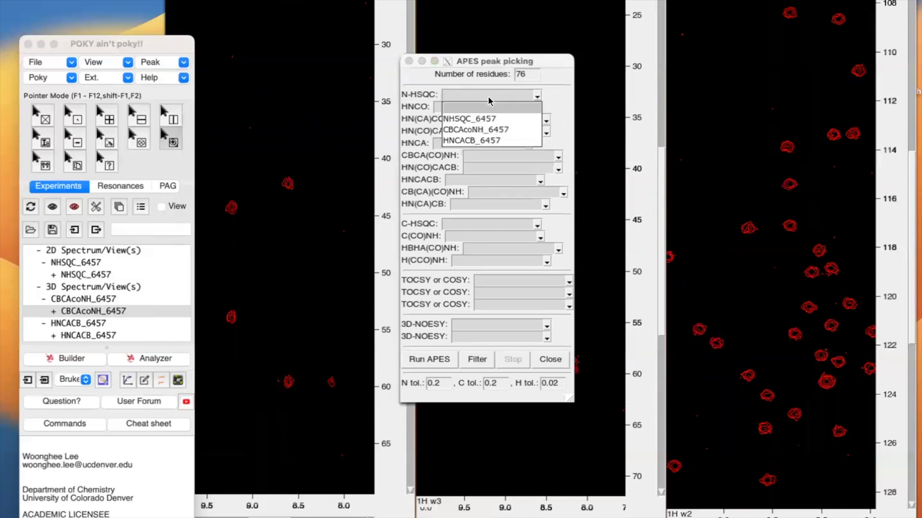
click(463, 120)
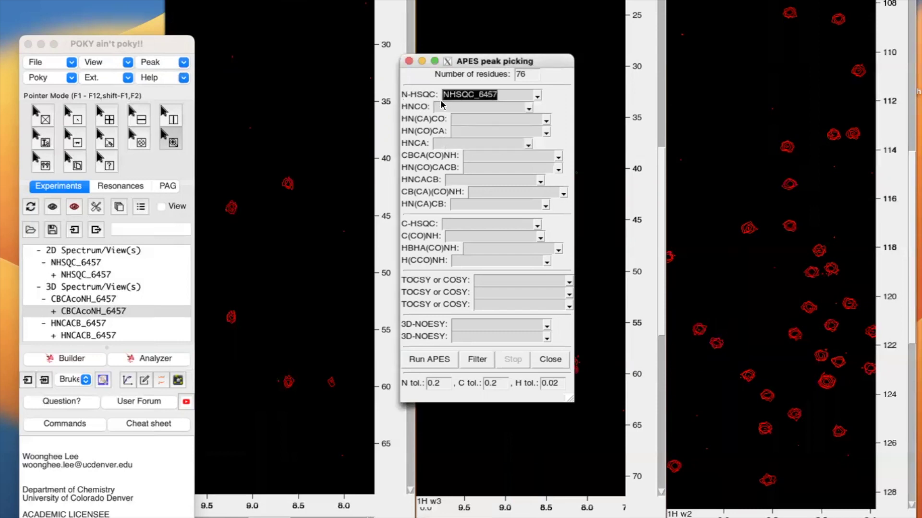
click(489, 194)
click(496, 227)
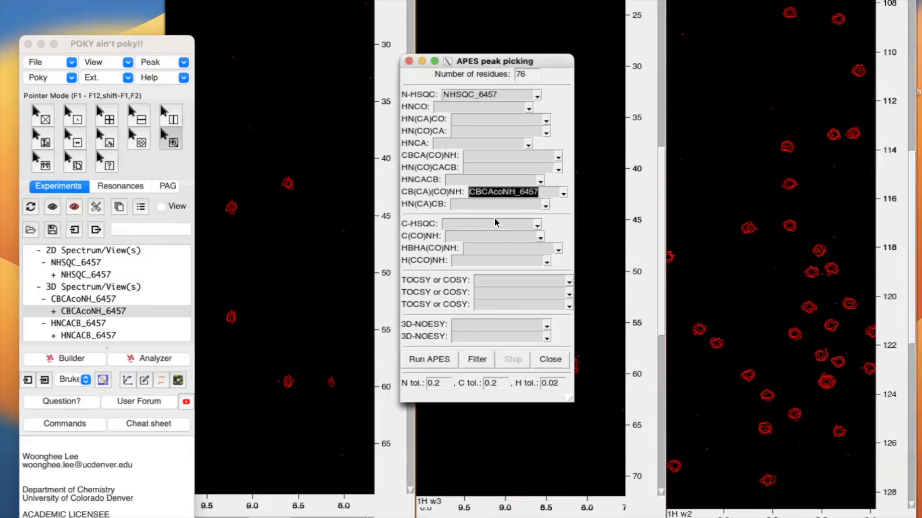
click(480, 204)
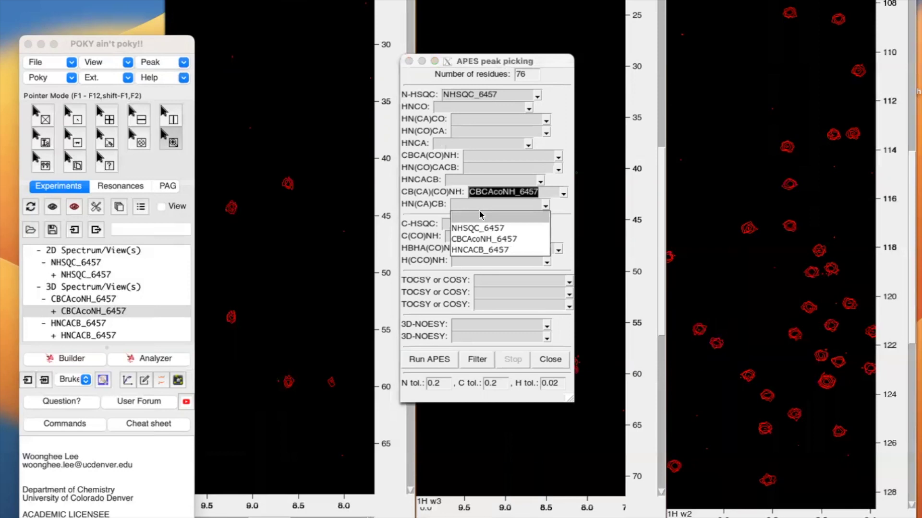
click(482, 247)
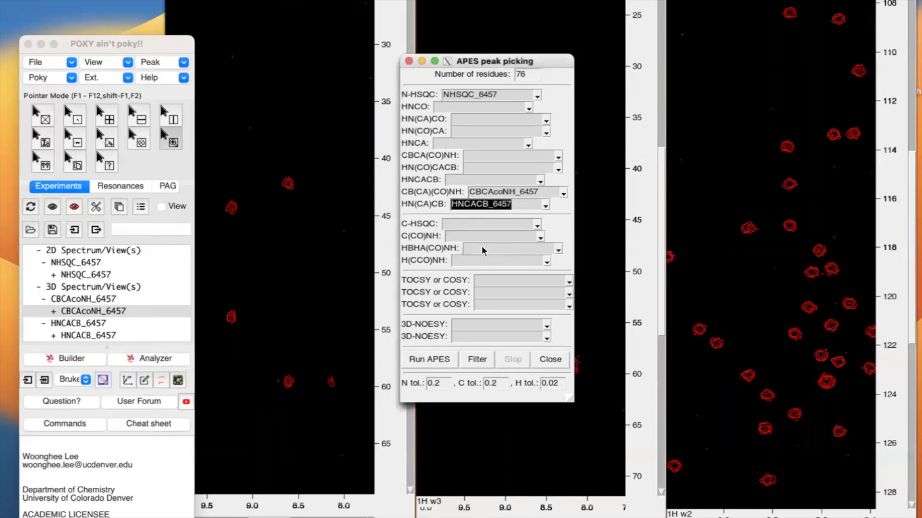
Run APES peak picking without I-PINE automated assignment and close the peak picking window.
click(431, 358)
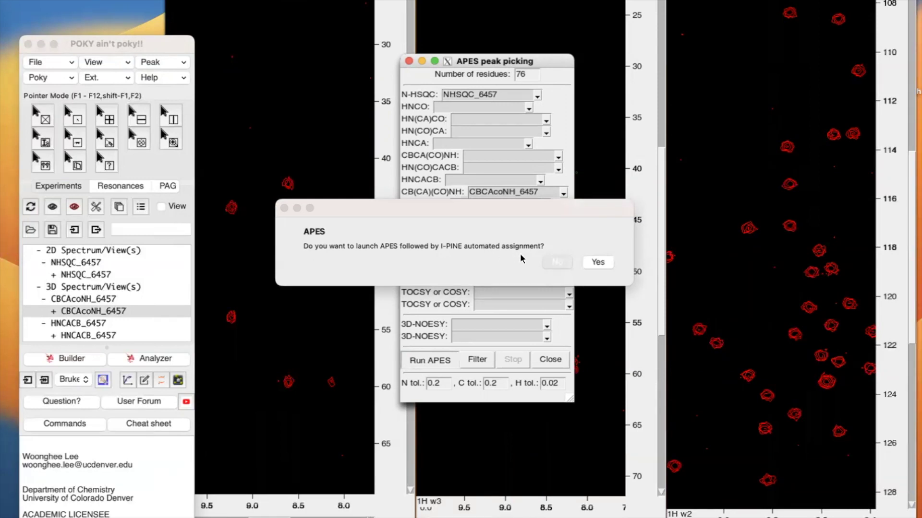
click(558, 263)
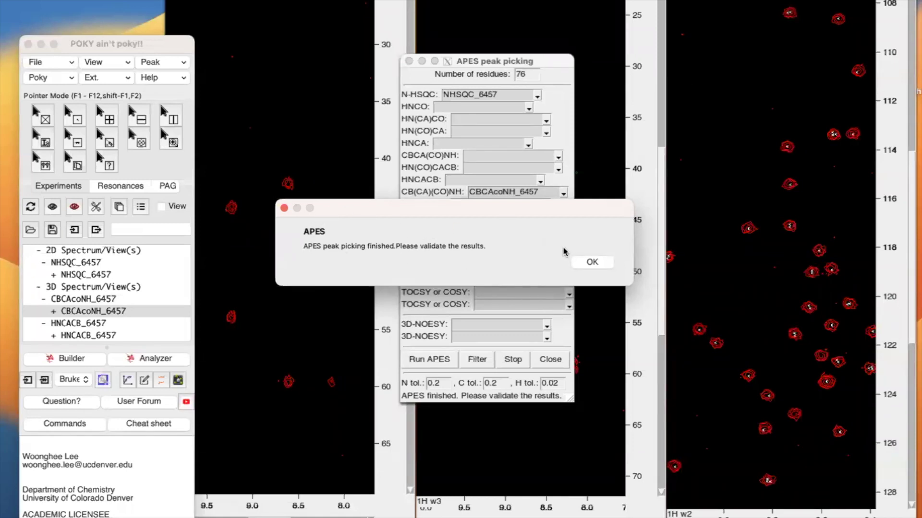
click(594, 264)
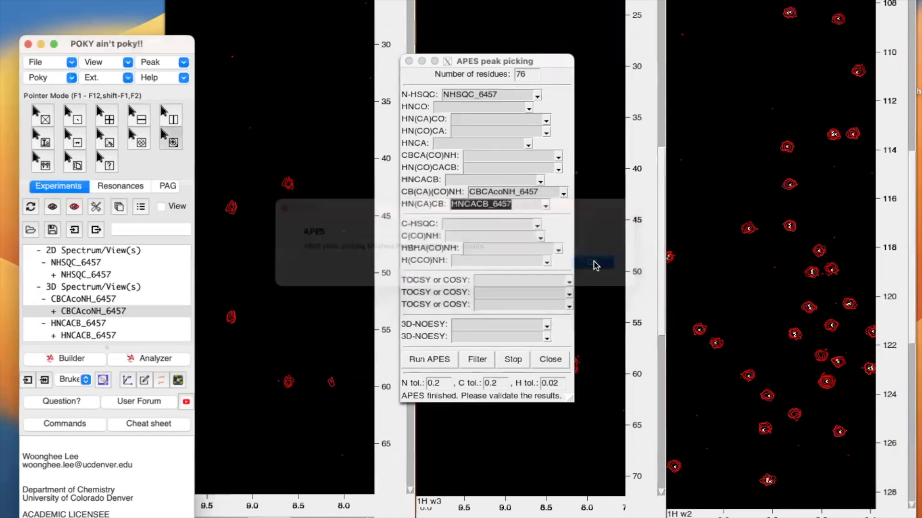
click(409, 61)
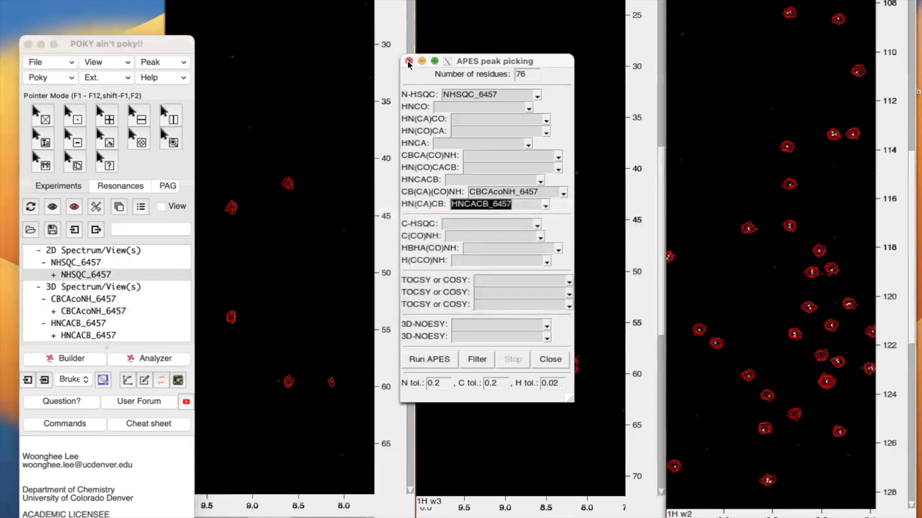
click(409, 62)
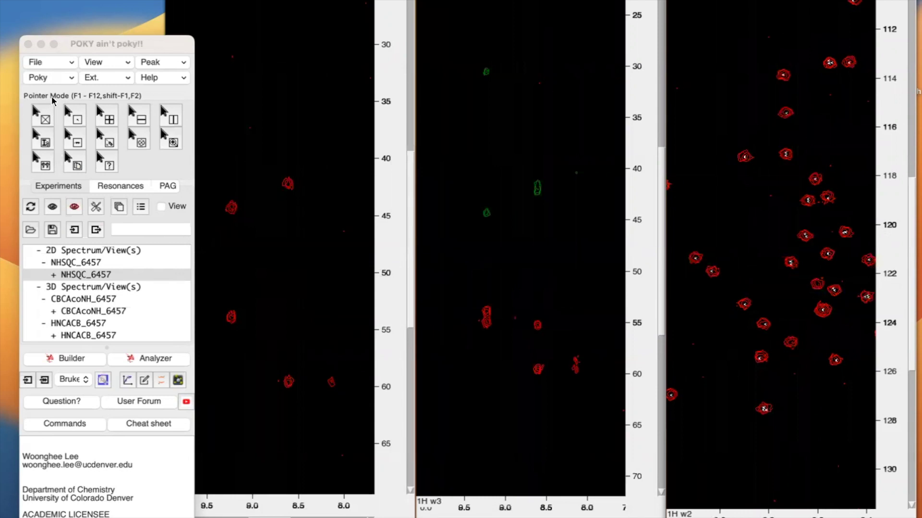
Select the NHSQC_6457 peak near 8.73, 115.4 ppm and center the NHSQC_6457, HNCACB_6457 and CBCAcoNH_6457 views on it.
click(45, 120)
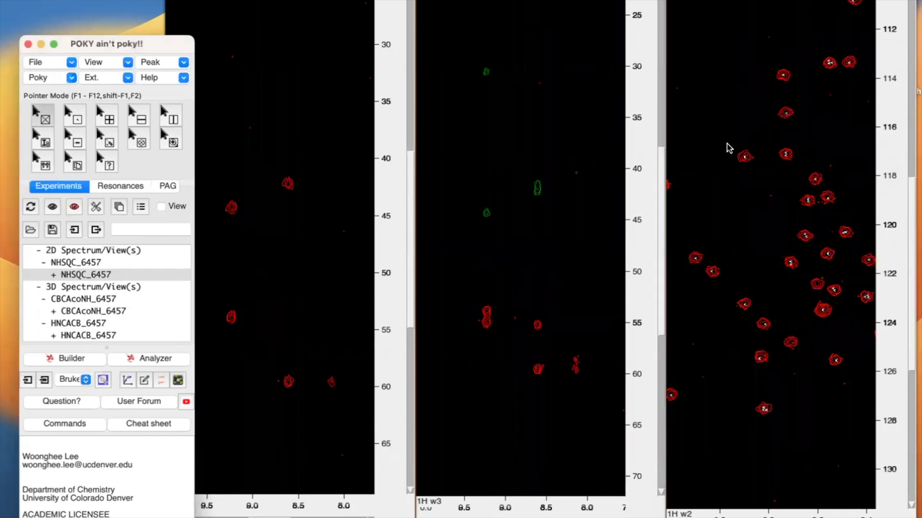
click(786, 116)
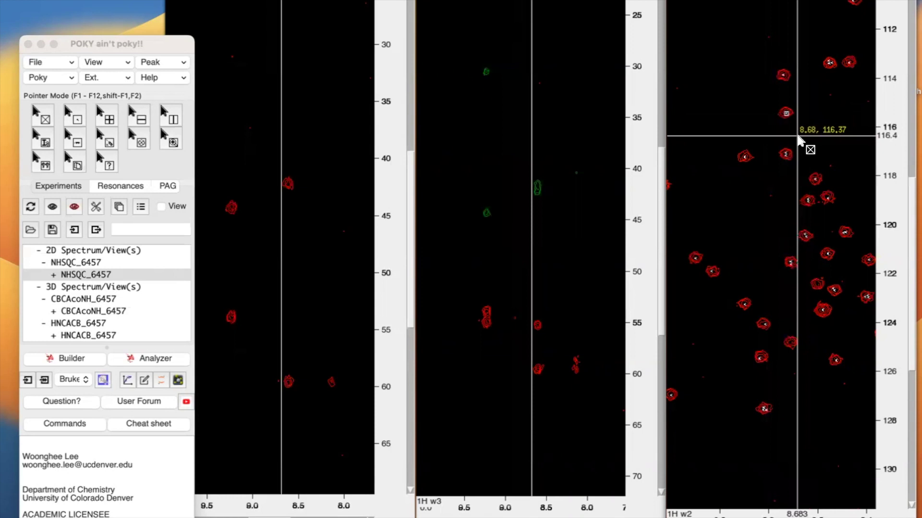
key(v)
key(c)
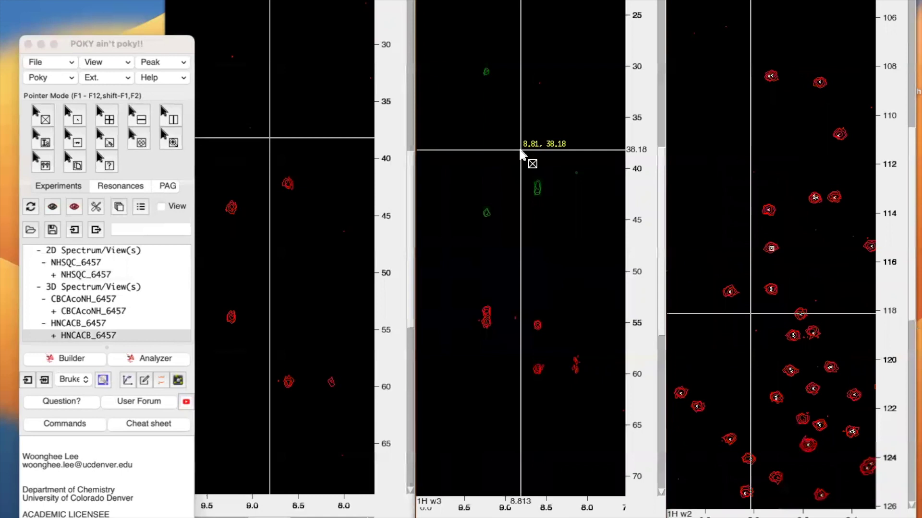
key(v)
key(c)
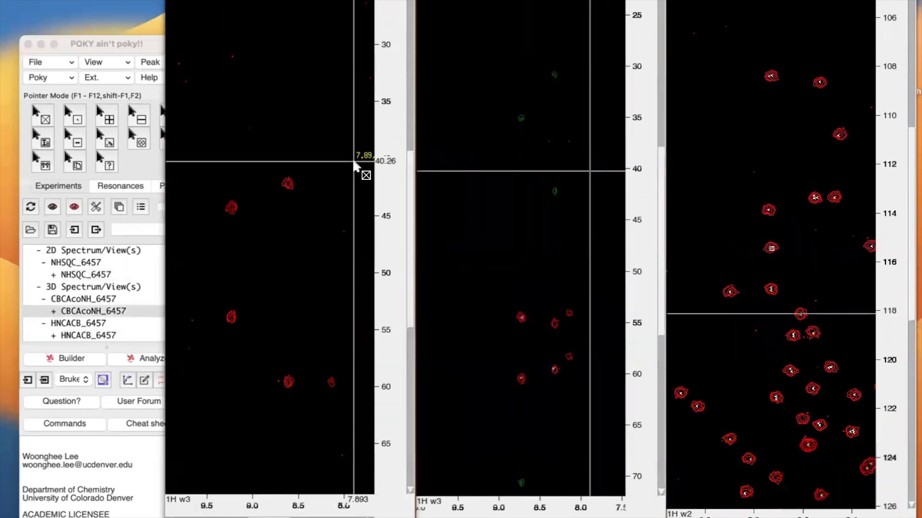
key(v)
key(c)
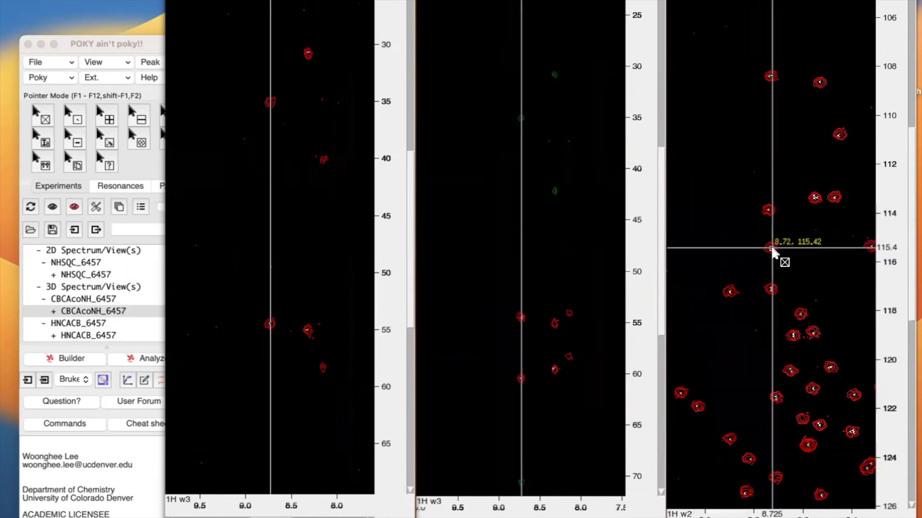
Open the assignment of the NHSQC_6457 peak near 8.73, 115.4 ppm and enter group X100 for both axes.
click(770, 250)
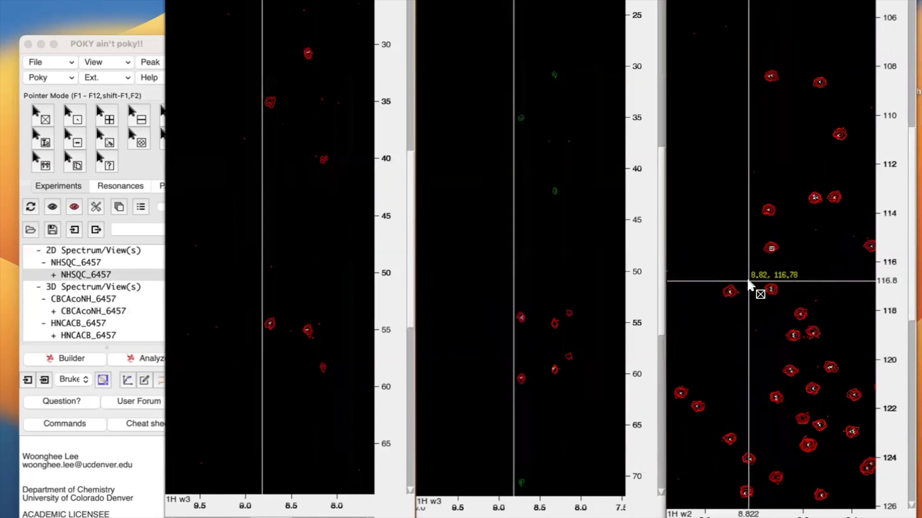
key(a)
key(t)
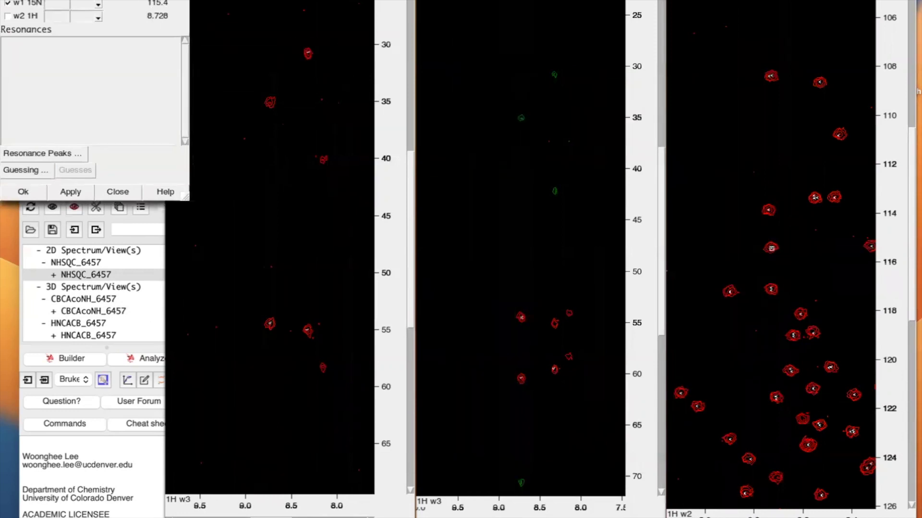
drag(131, 0, 565, 102)
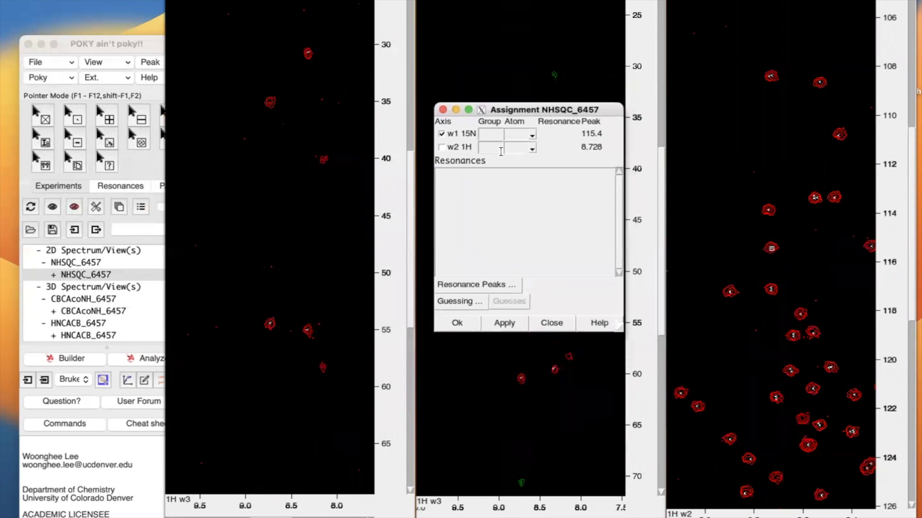
click(493, 137)
text(X100)
click(491, 150)
text(X100)
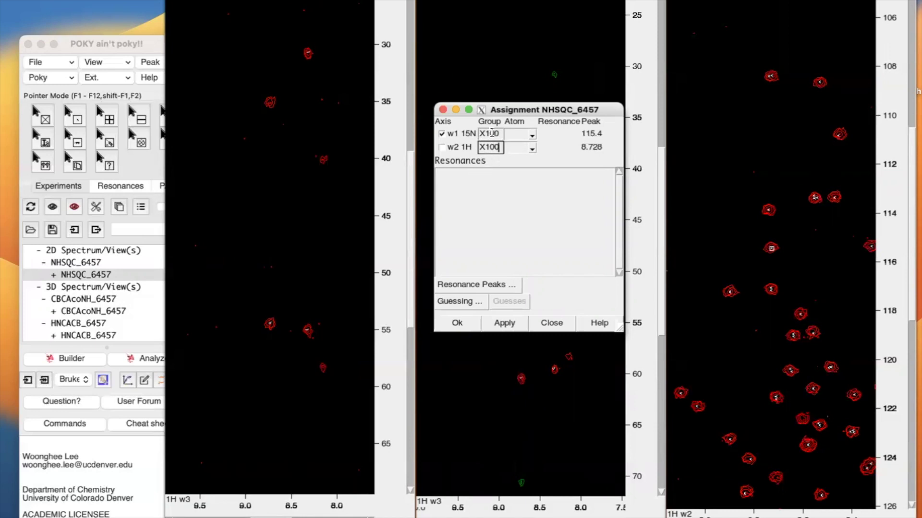
Set the atoms to N for w1 and H for w2, apply the peak assignment and close it.
click(516, 135)
text(N)
click(514, 147)
click(495, 329)
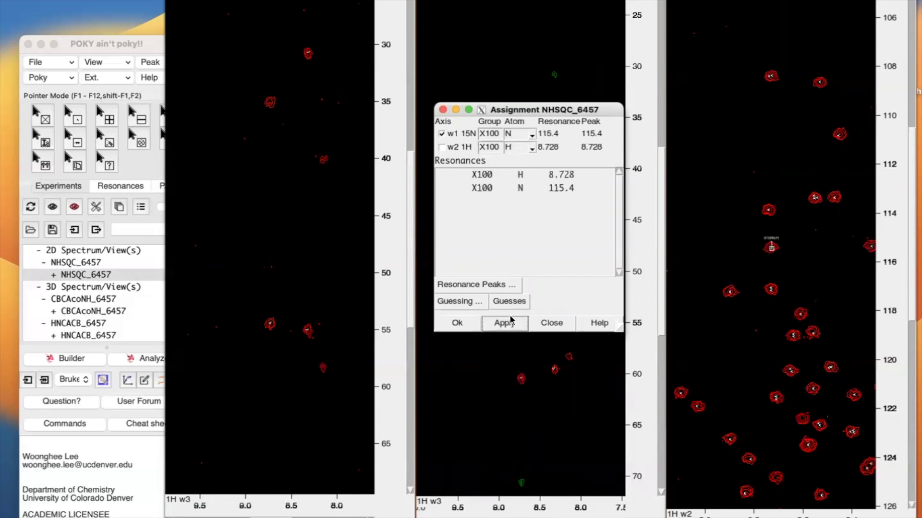
click(473, 318)
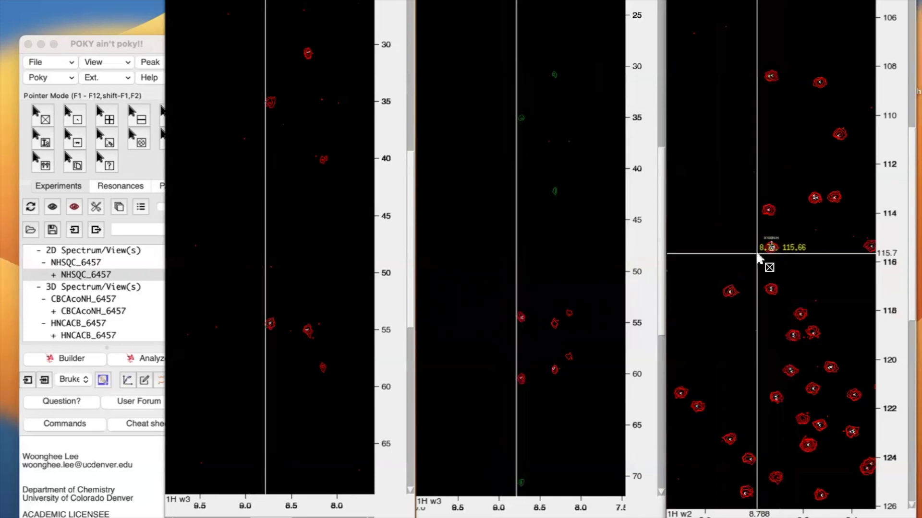
Enlarge the X100N-H peak label and move it up and to the left of its peak.
key(period)
key(period)
key(period)
key(period)
key(period)
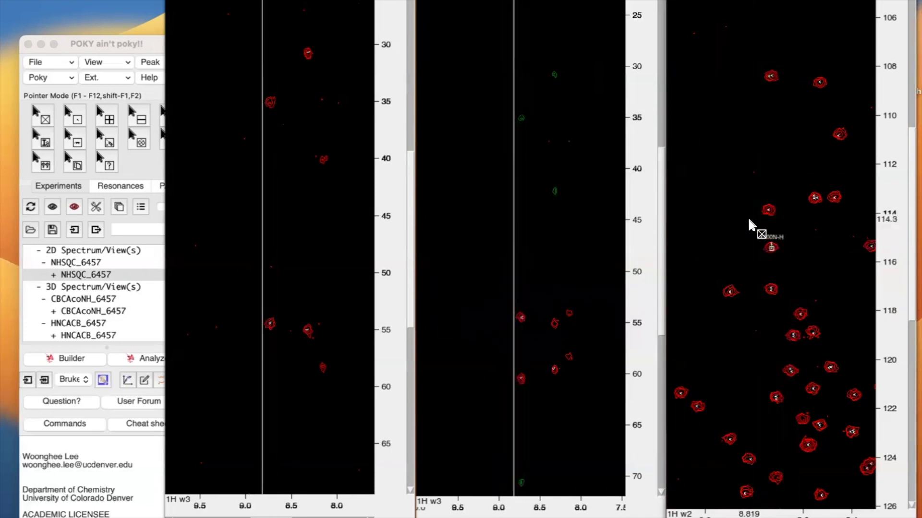
drag(768, 238, 733, 230)
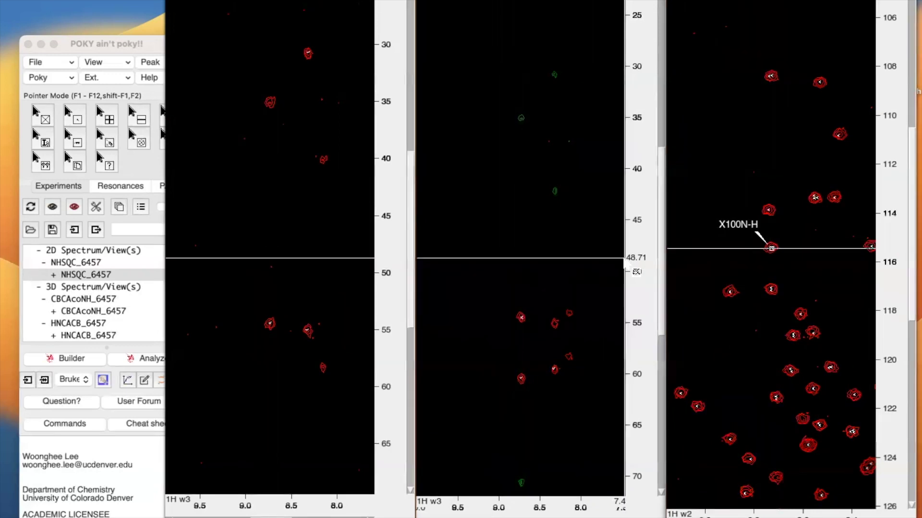
Open a strip plot and set it to show CBCAcoNH_6457 and HNCACB_6457 strips with the spectrum name under each strip.
key(s)
key(p)
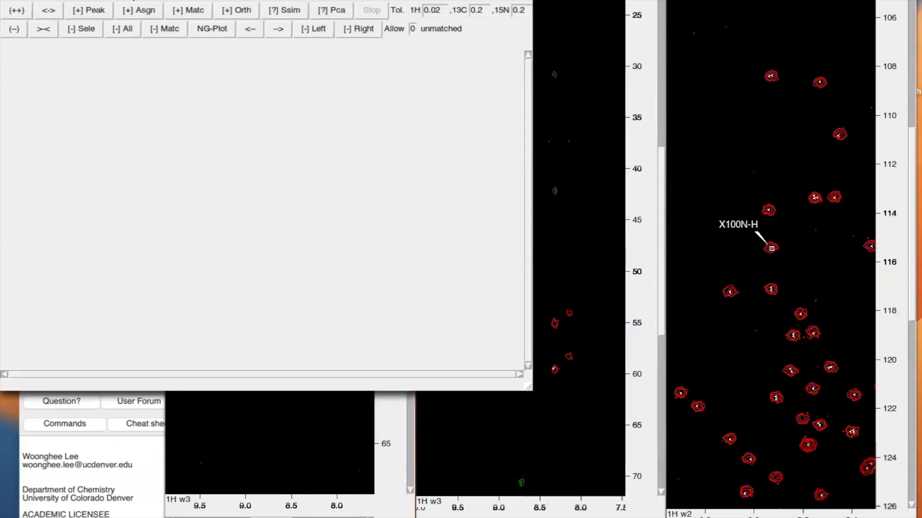
drag(144, 1, 224, 71)
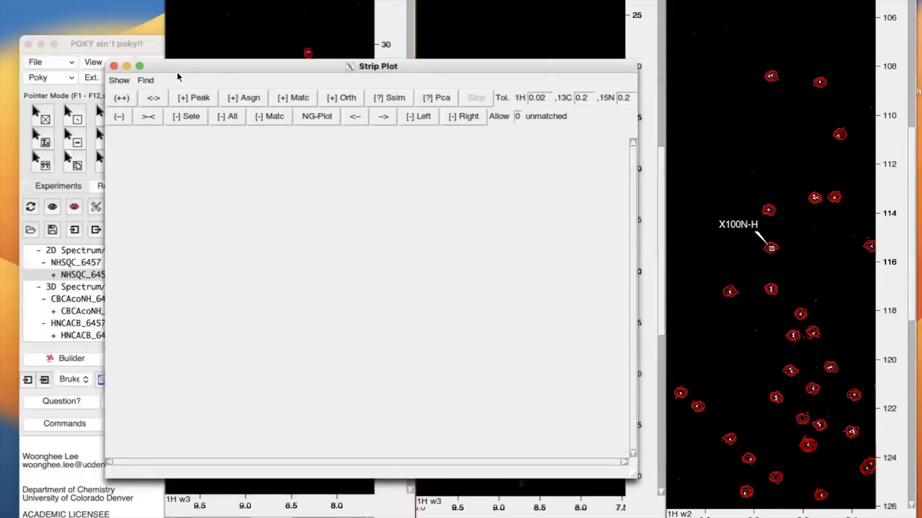
click(119, 81)
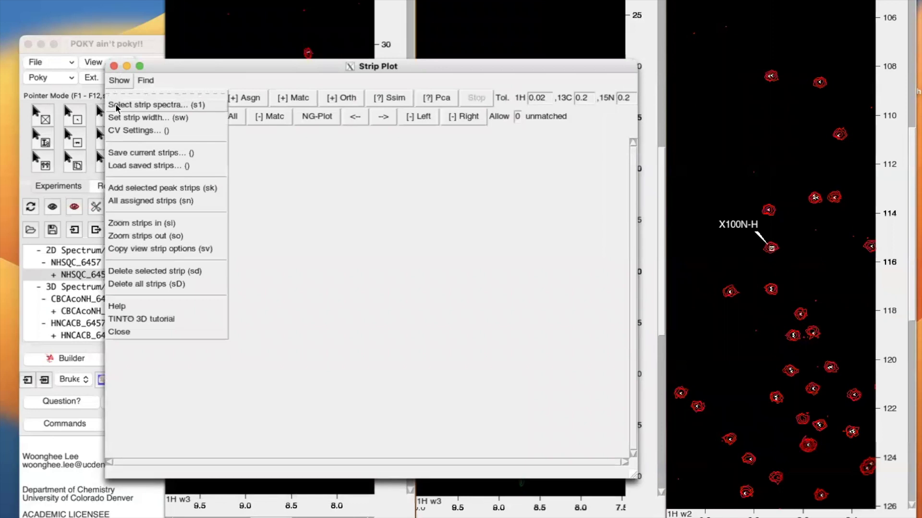
click(155, 105)
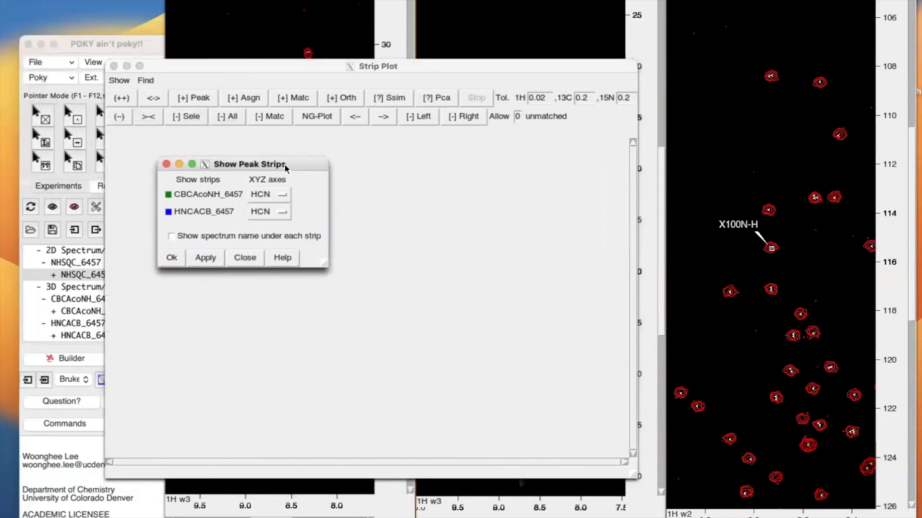
click(179, 214)
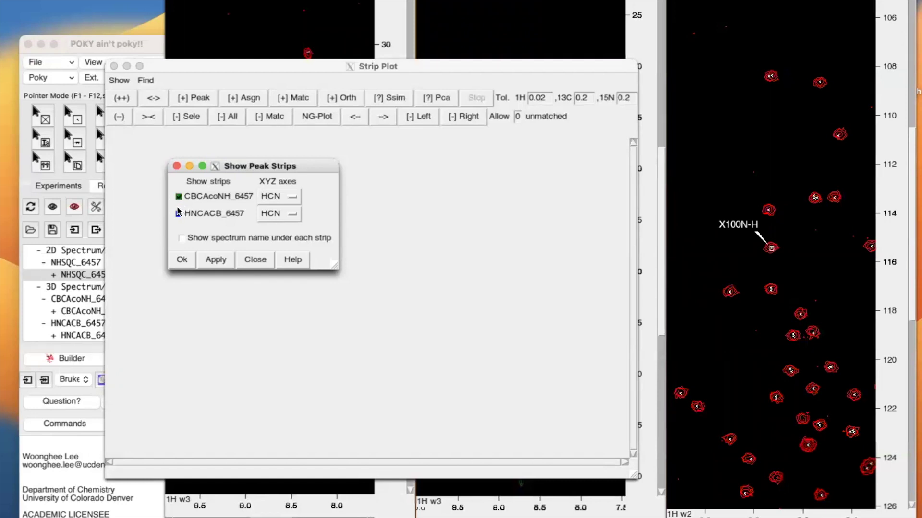
click(181, 238)
click(182, 260)
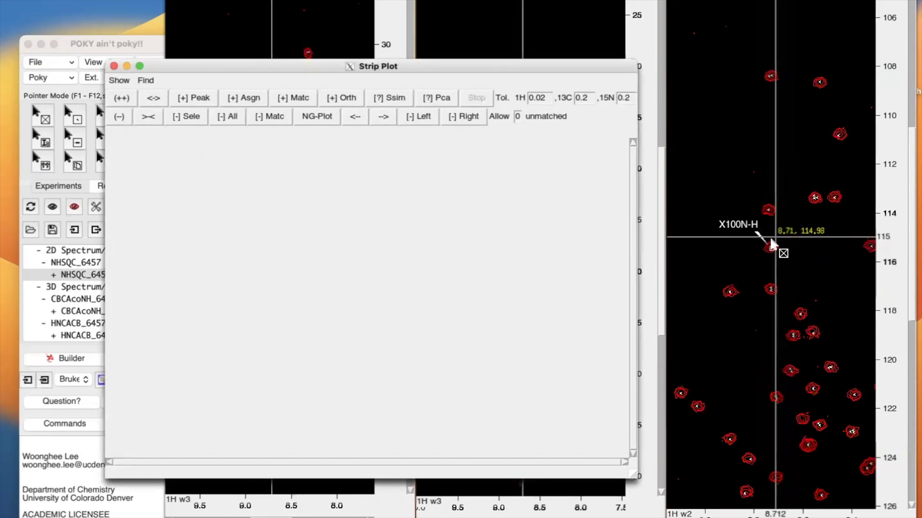
Add the CBCAcoNH_6457 and HNCACB_6457 strips for the selected X100N-H peak to the strip plot.
click(191, 99)
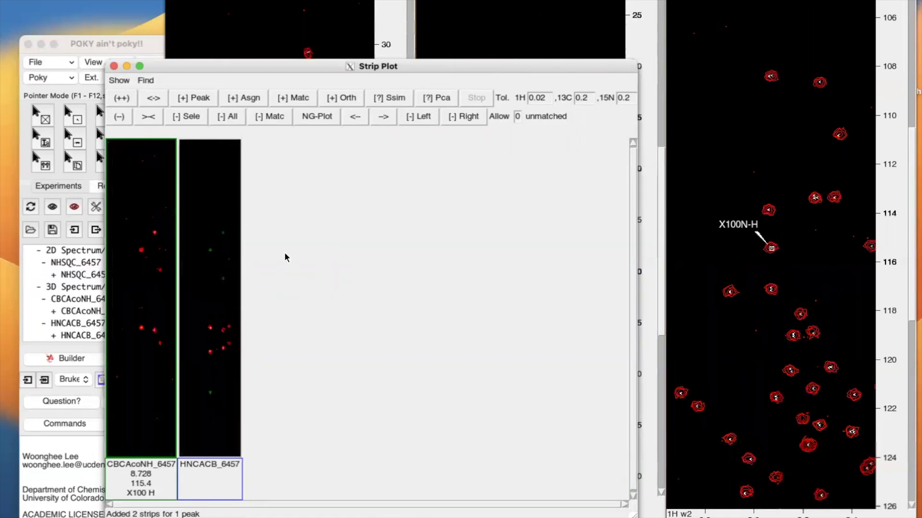
key(ctrl+Left)
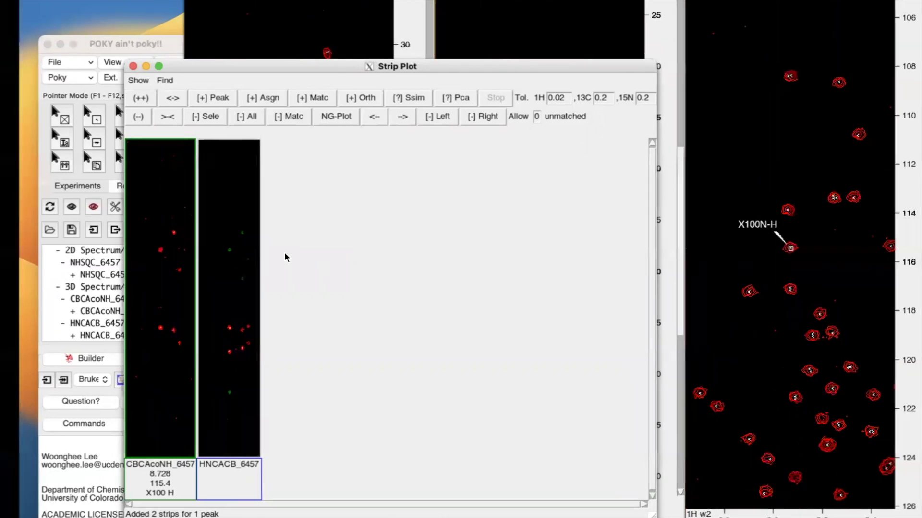
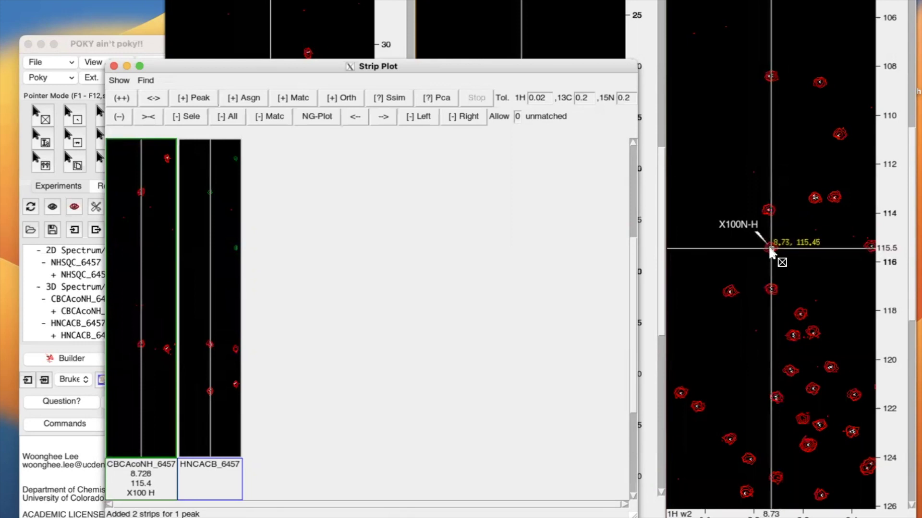
click(769, 247)
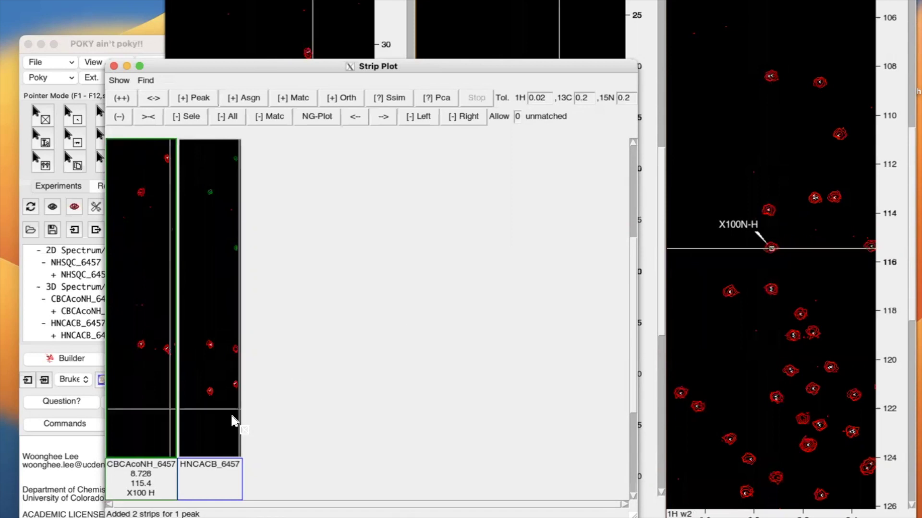
Select the peak near 35 ppm in the HNCACB_6457 strip and the matching one in the CBCAcoNH_6457 strip.
click(117, 119)
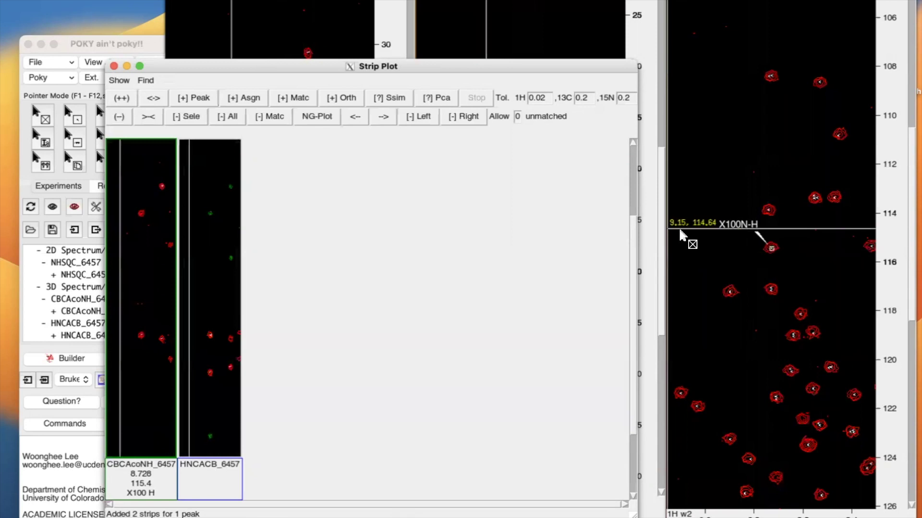
scroll(635, 234, down, 2)
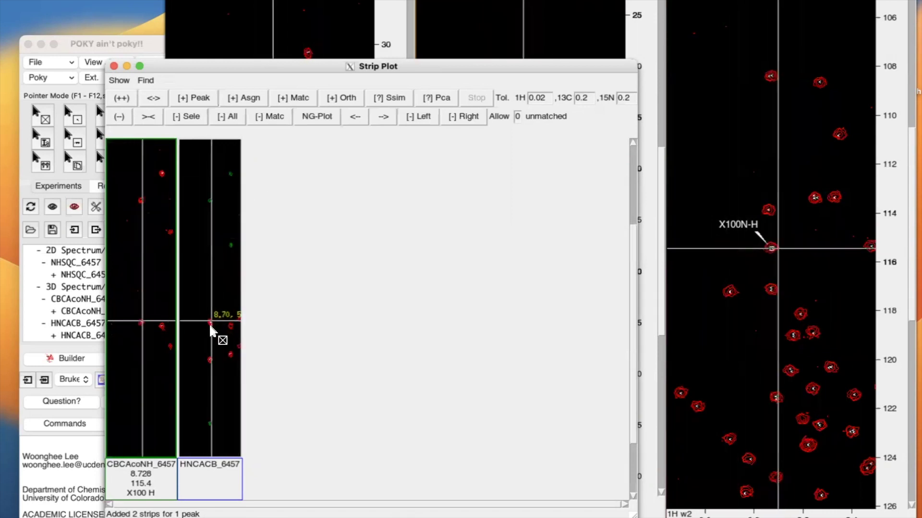
click(212, 367)
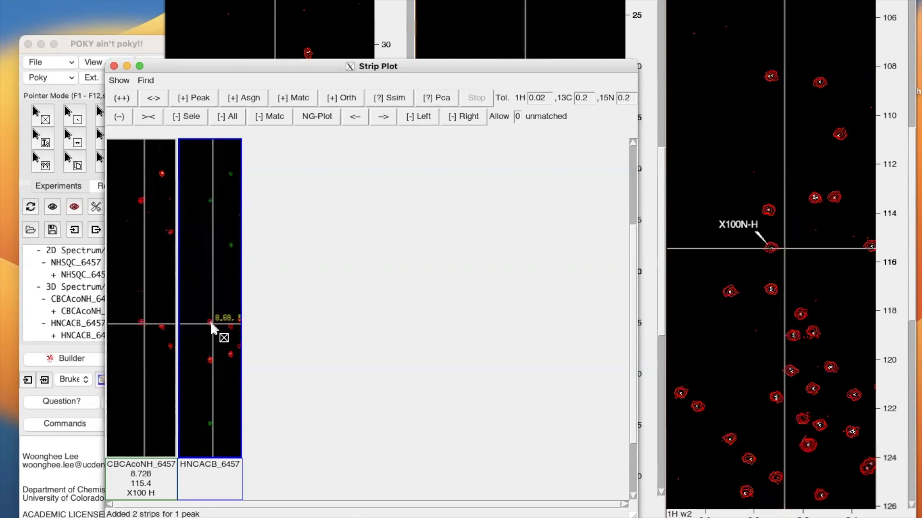
click(127, 102)
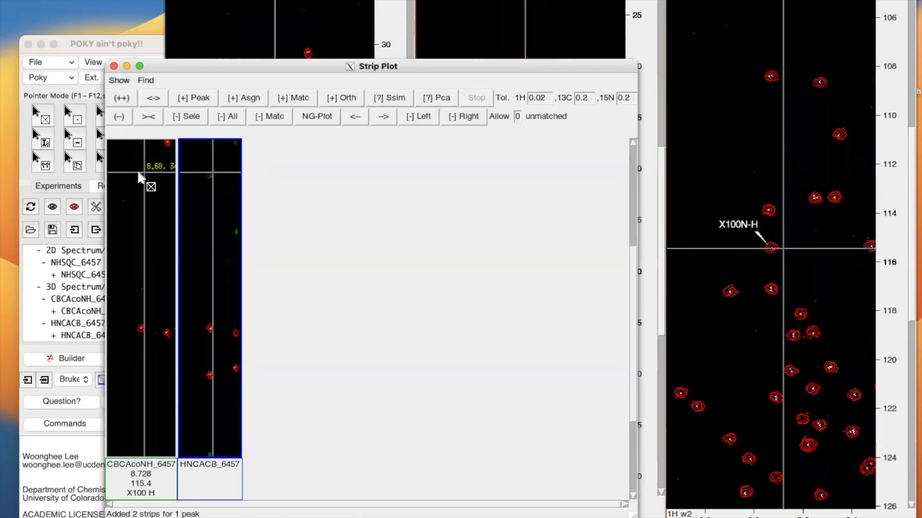
click(210, 177)
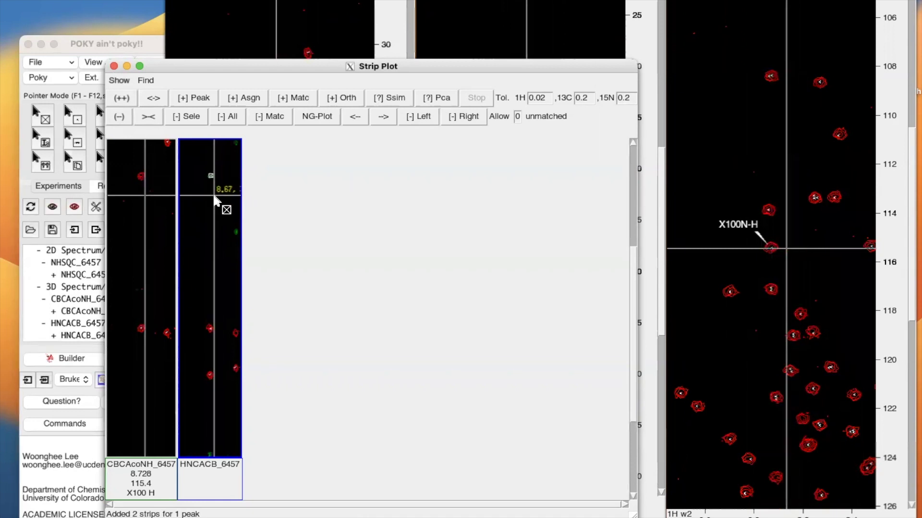
click(141, 176)
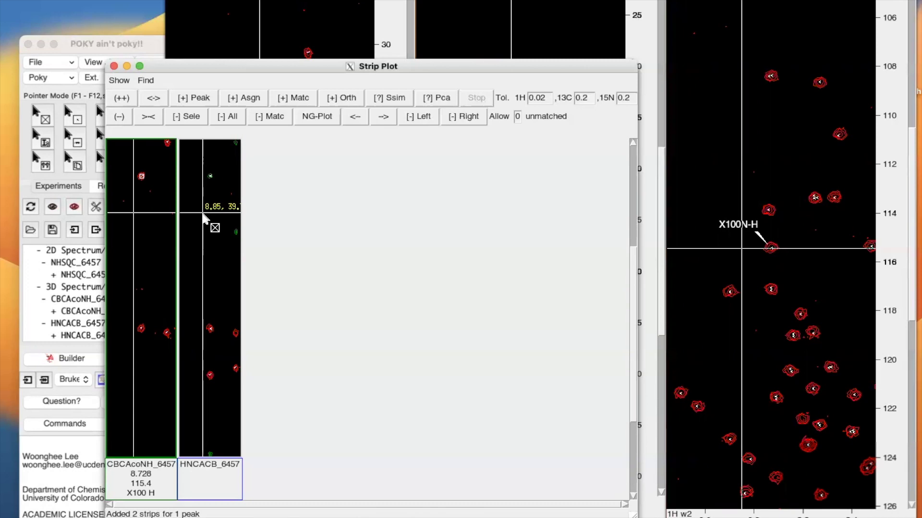
key(t)
key(a)
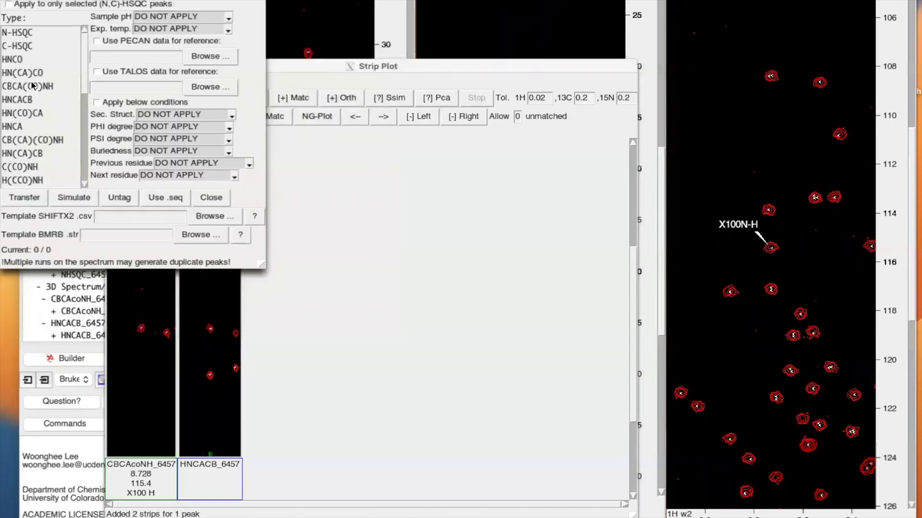
key(Escape)
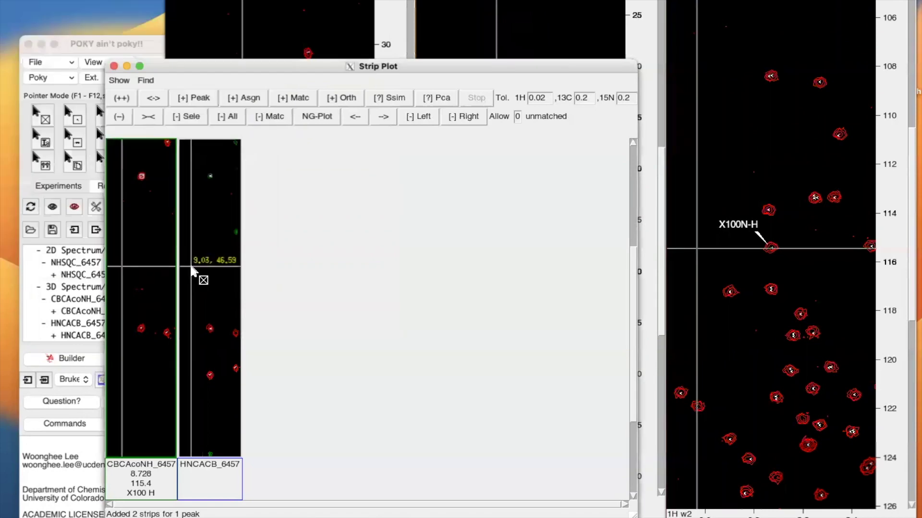
Assign the CBCAcoNH_6457 peak near 35.09 ppm as X100 N for w1, X99 CB for w2 and X100 H for w3.
key(a)
key(t)
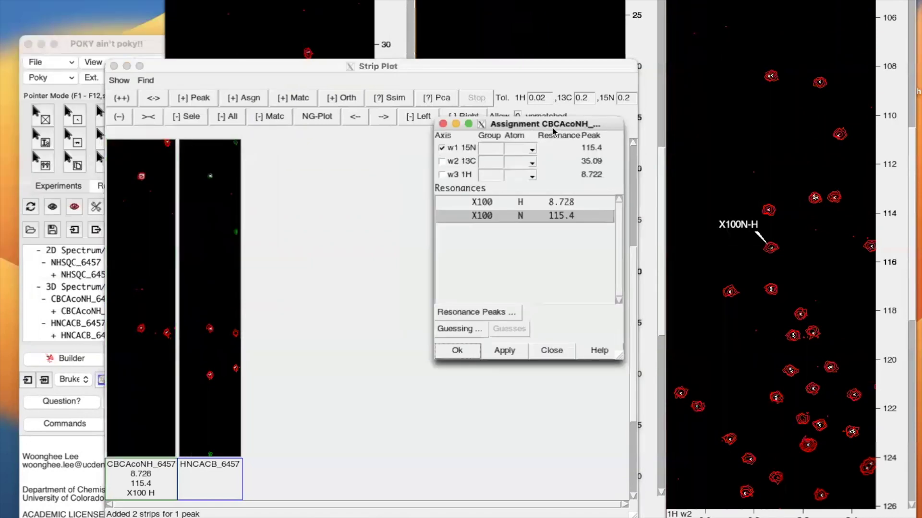
drag(574, 124, 446, 150)
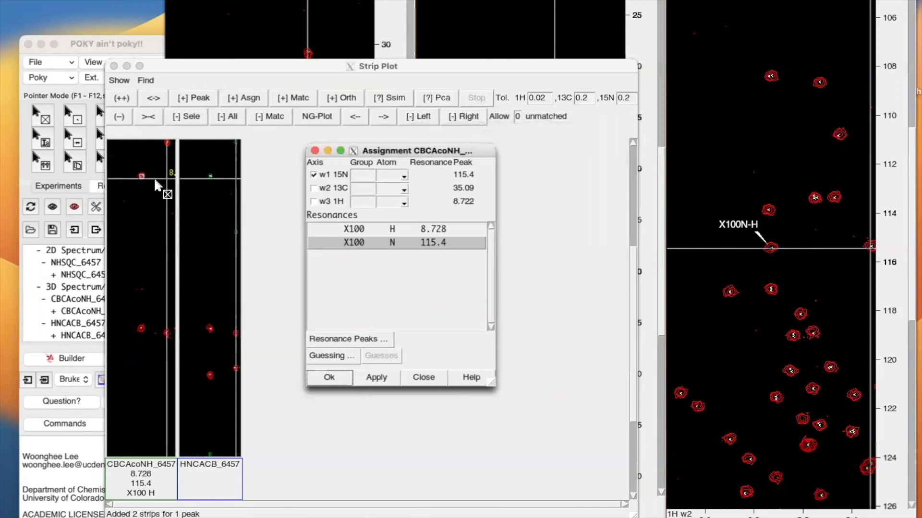
click(140, 177)
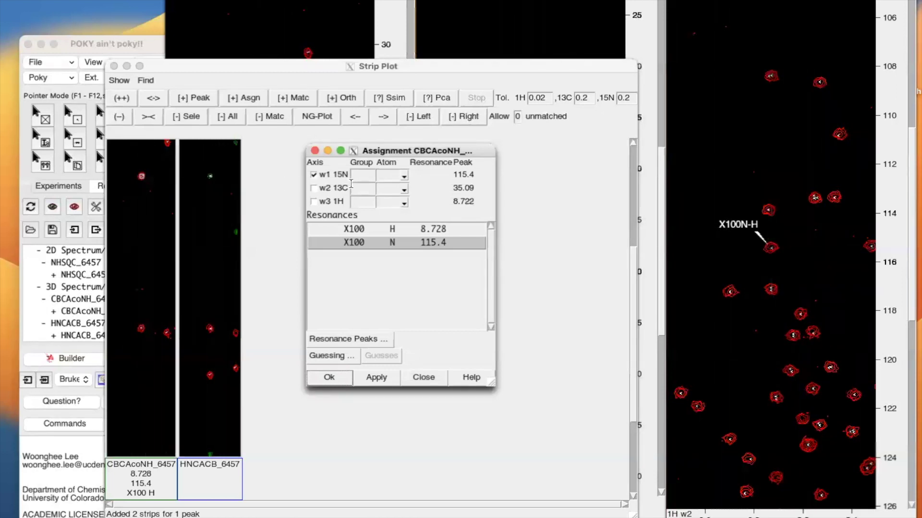
click(367, 176)
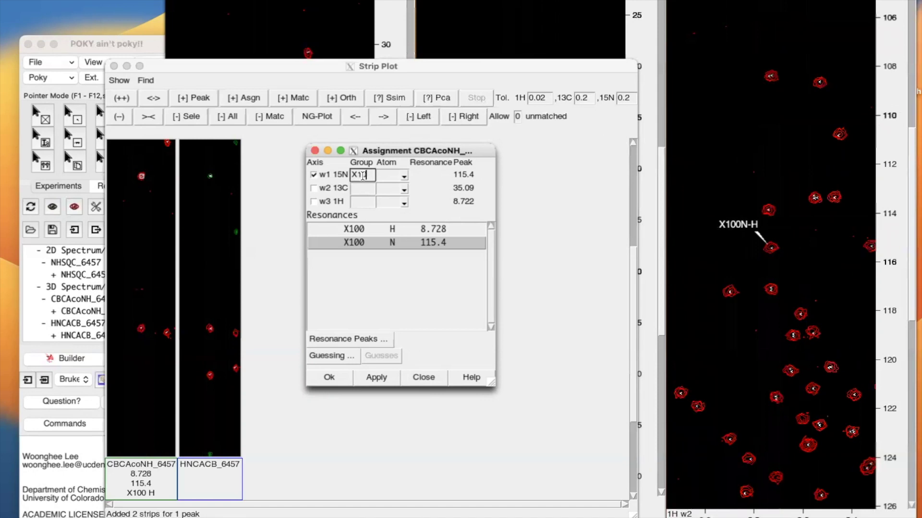
click(364, 201)
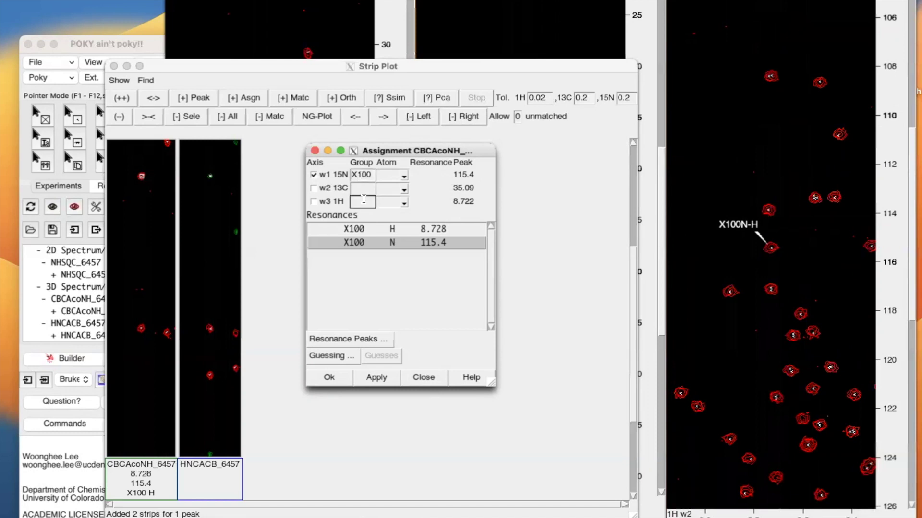
click(387, 175)
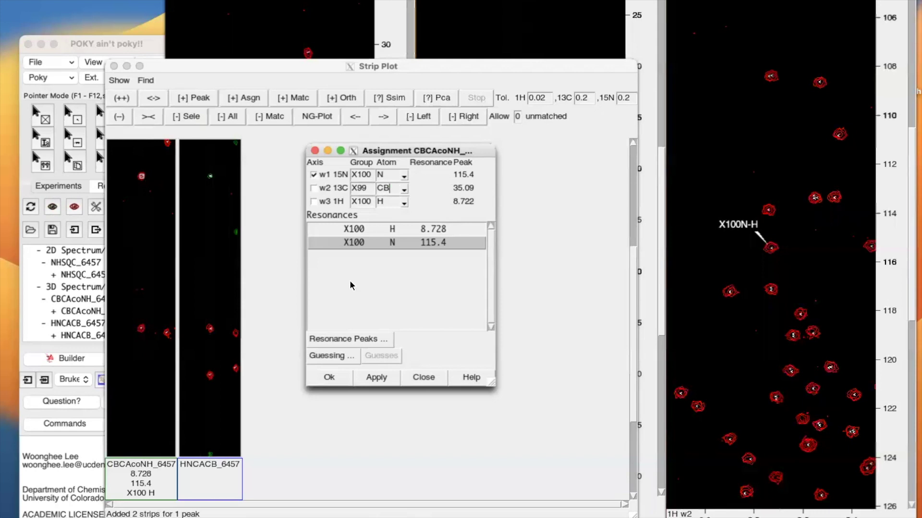
click(363, 380)
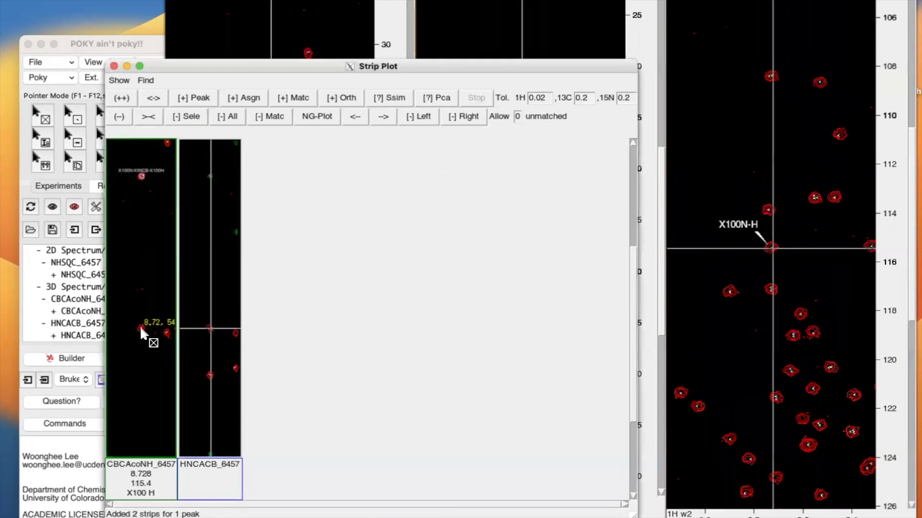
Open the assignment of the CBCAcoNH_6457 peak near 54.48 ppm and enter X100 N for w1 and group X100 for w3.
drag(479, 70, 454, 67)
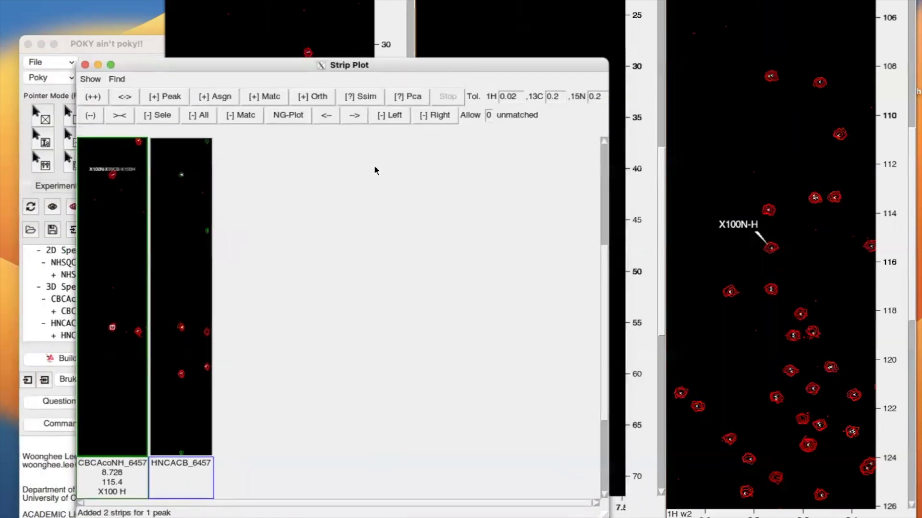
key(a)
key(t)
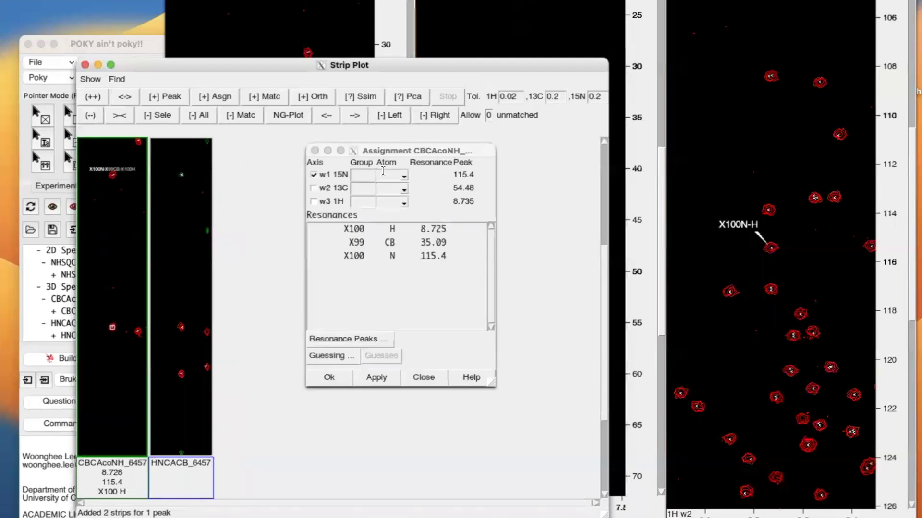
click(365, 176)
text(X100)
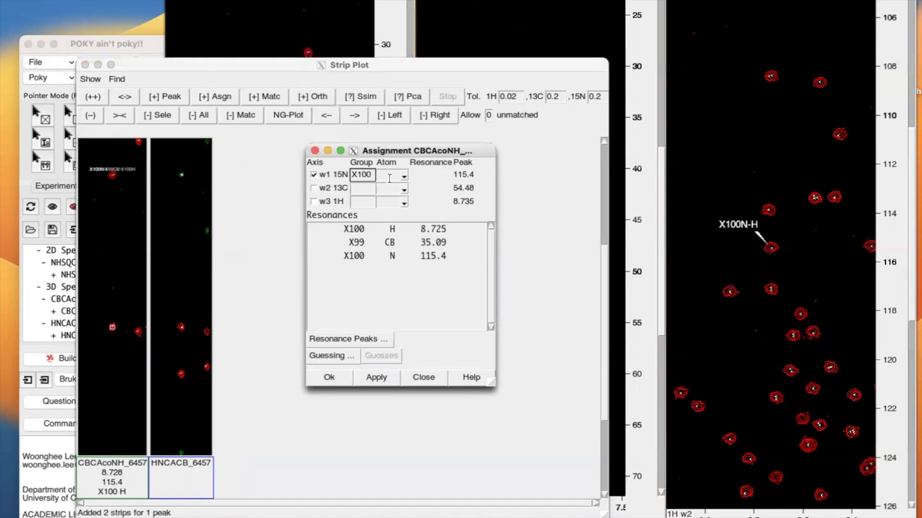
click(404, 176)
click(390, 178)
text(N)
click(370, 202)
text(X100)
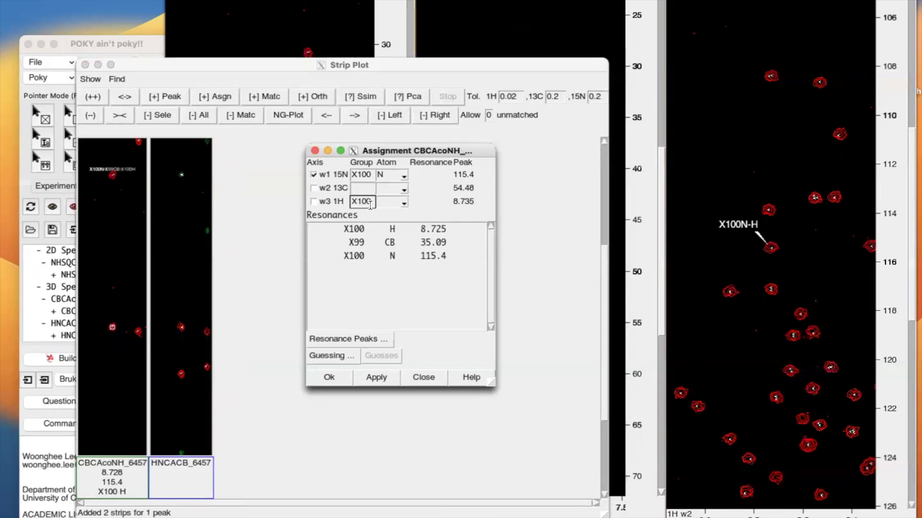
Set w2 to X99 CA and the w3 atom to H, and apply the CBCAcoNH_6457 peak assignment.
click(364, 190)
text(X99)
click(394, 188)
text(CA)
click(393, 201)
text(H)
click(365, 377)
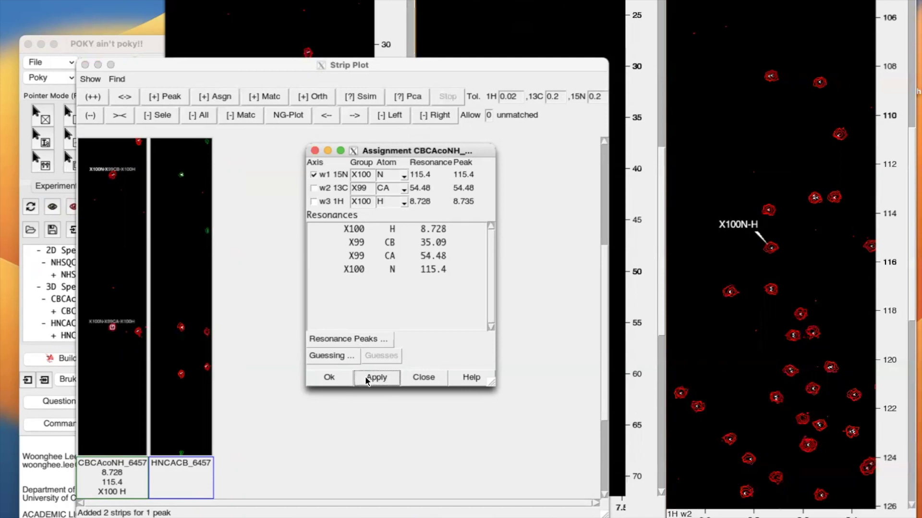
Open the assignment of the HNCACB_6457 peak near 35.04 ppm and set w1 to X100 N.
click(180, 172)
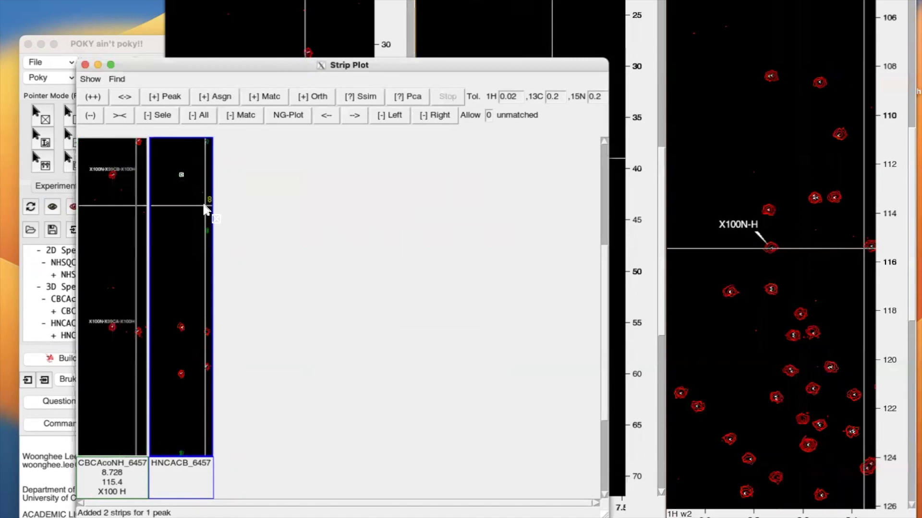
key(a)
key(t)
click(359, 177)
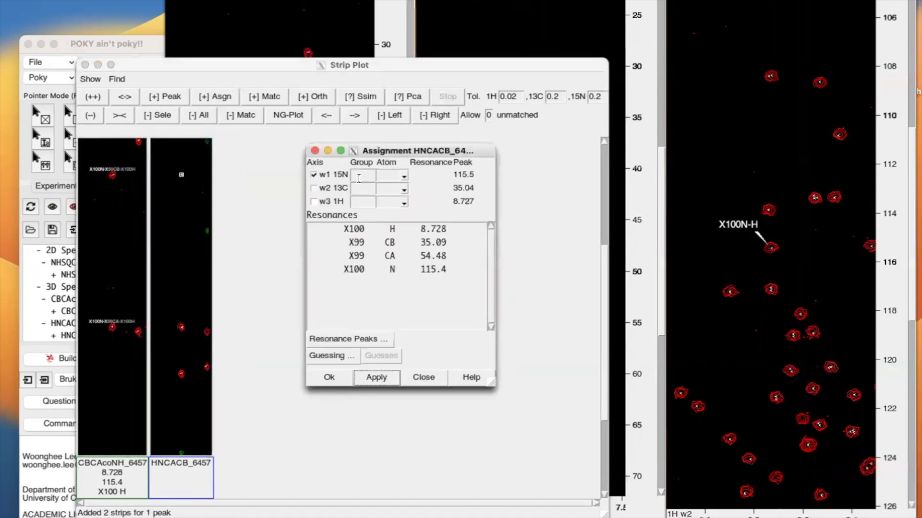
click(358, 177)
text(X100)
click(404, 177)
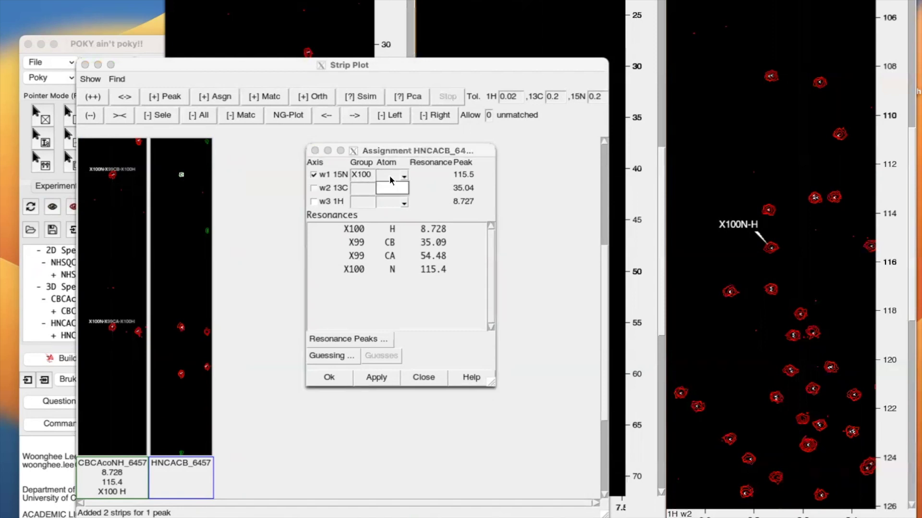
click(390, 176)
Set w2 to X99 CB and w3 to X100 H, and confirm the HNCACB_6457 peak assignment.
click(364, 189)
text(X99)
key(Tab)
text(CB)
click(362, 201)
text(X100)
click(393, 203)
text(H)
click(342, 380)
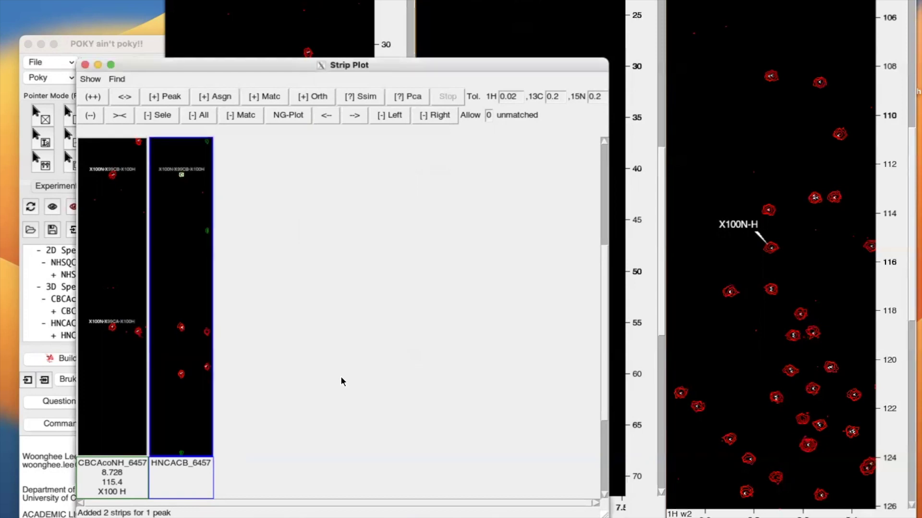
Open the assignment of the HNCACB_6457 peak near 54.51 ppm and enter X100 N for w1.
double_click(207, 365)
text(X100)
key(Tab)
text(N)
Set w2 to X99 CA and w3 to X100 H, and confirm the HNCACB_6457 peak assignment.
click(357, 206)
text(X99)
click(384, 206)
text(CA)
key(Tab)
text(X100)
click(384, 217)
text(H)
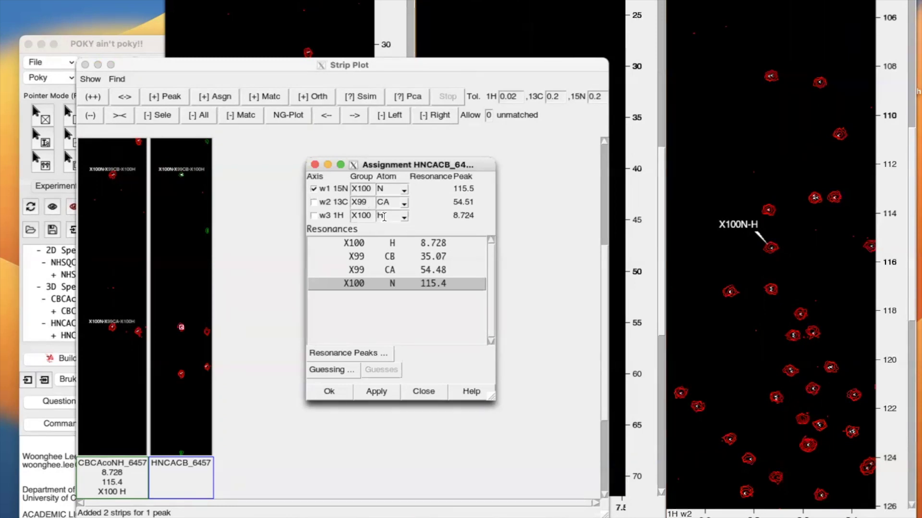
click(343, 391)
Open the assignment of the HNCACB_6457 peak near 60.42 ppm and set w1 to X100 N.
mouse_move(604, 262)
mouse_down()
mouse_move(601, 287)
mouse_move(601, 247)
mouse_up()
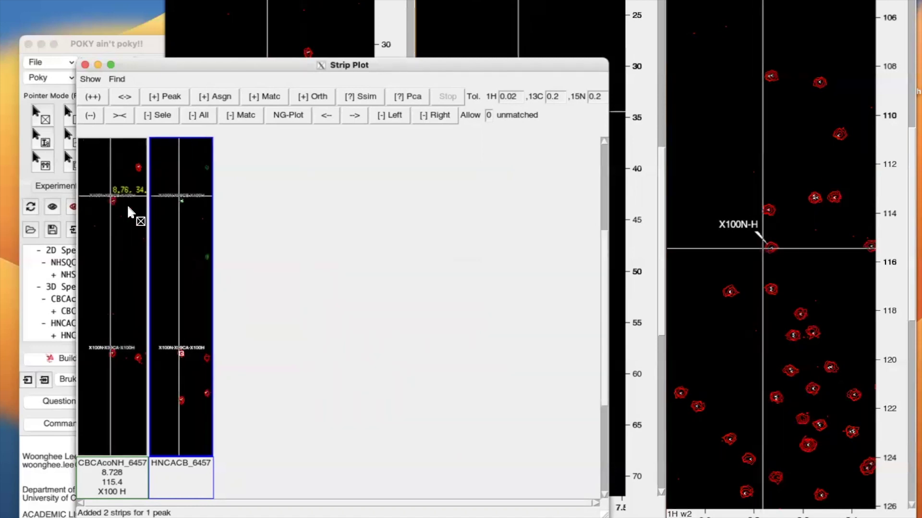
drag(604, 245, 597, 295)
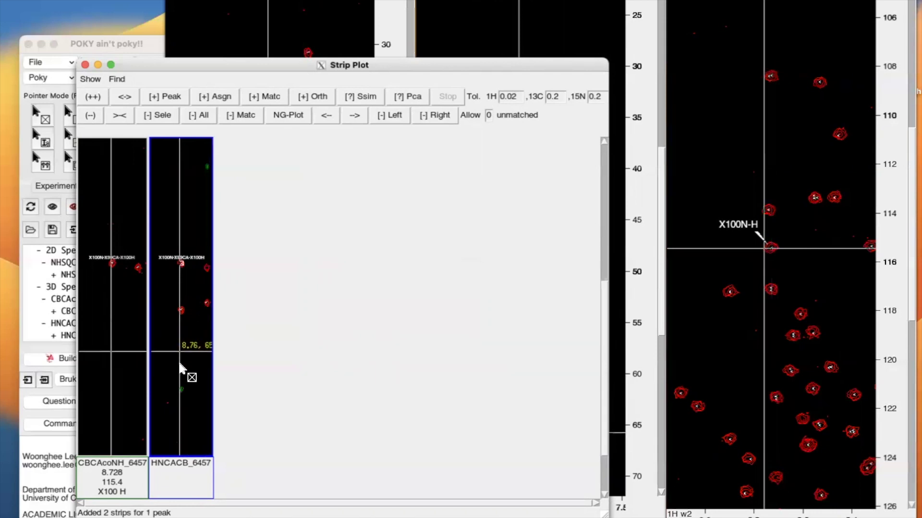
click(180, 308)
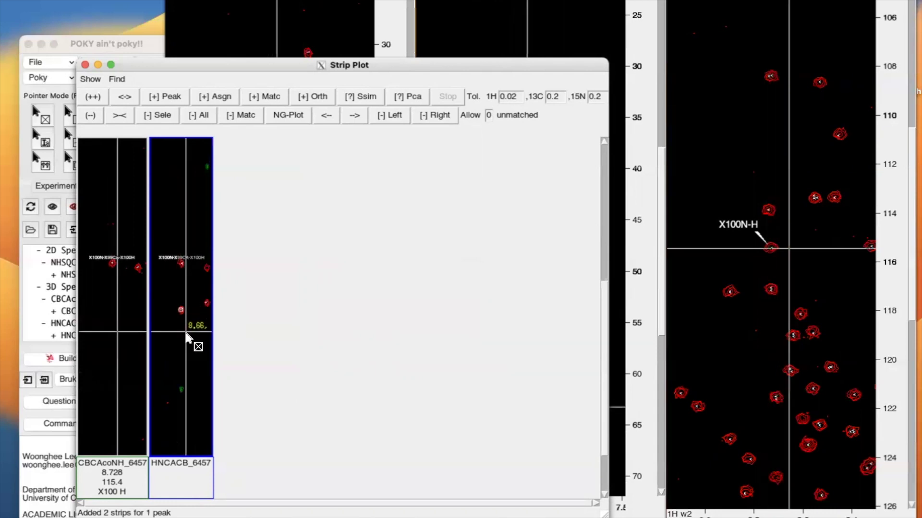
key(a)
key(t)
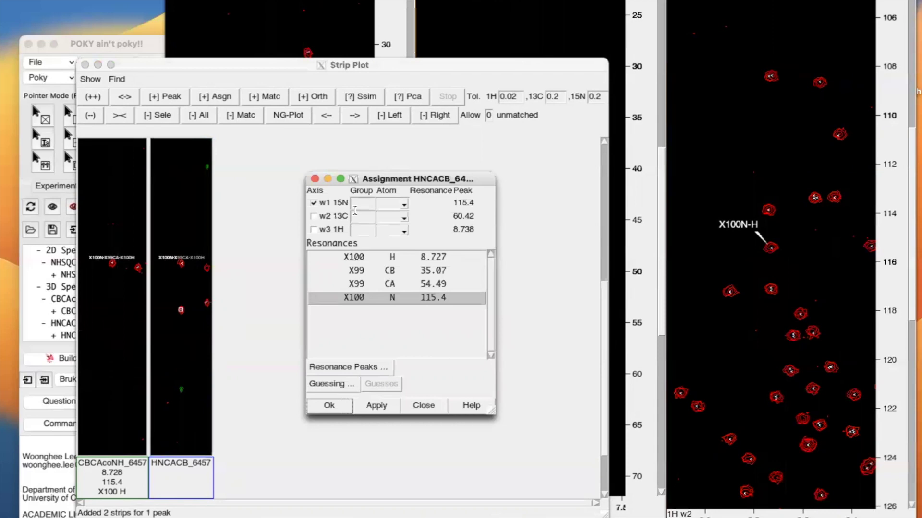
text(X10)
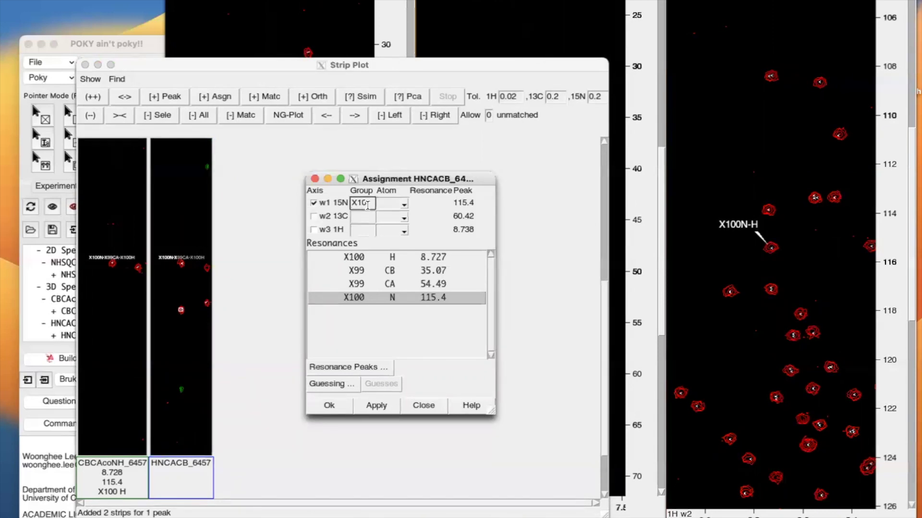
key(Tab)
text(N)
Set w2 to X100 CA and w3 to X100 H, and confirm the HNCACB_6457 peak assignment.
click(369, 216)
text(X100)
click(391, 216)
text(CA)
click(358, 231)
text(X100)
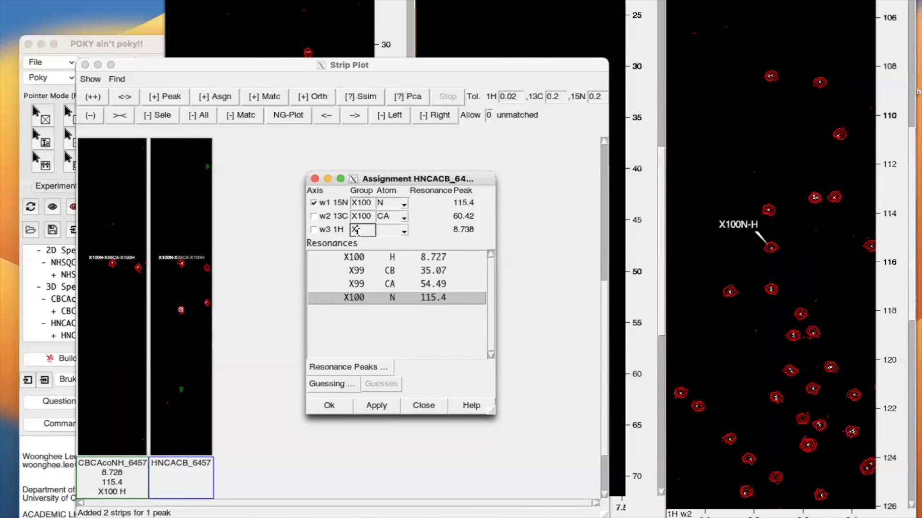
key(Tab)
text(H)
click(336, 410)
Open the assignment of the HNCACB_6457 peak near 70.69 ppm and enter X100 as the w1 group.
click(97, 97)
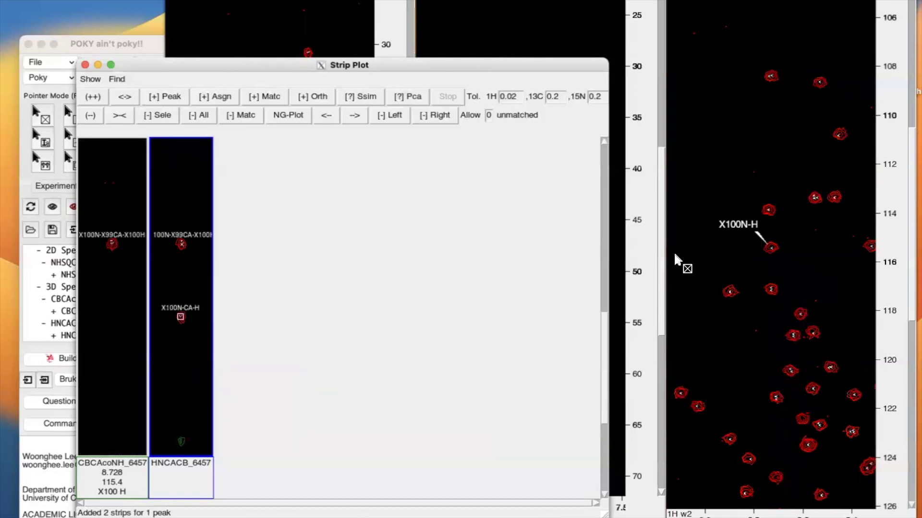
scroll(600, 394, down, 5)
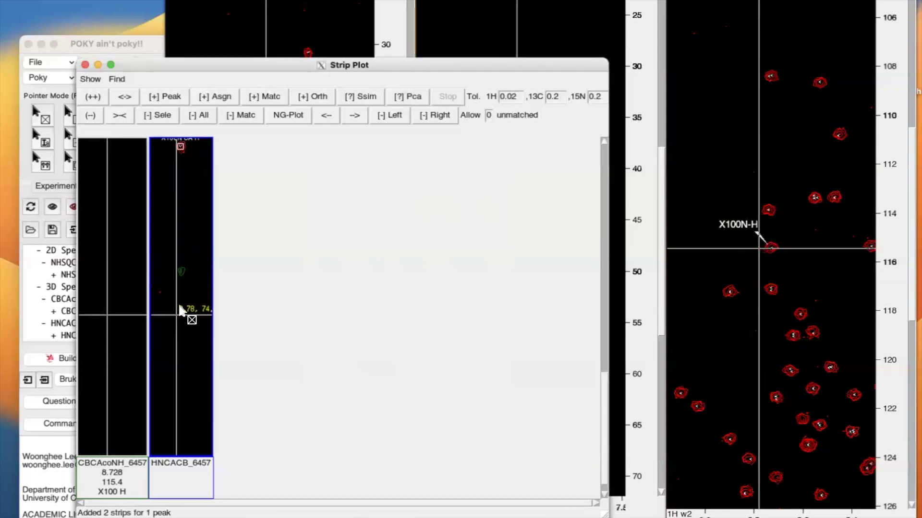
click(180, 271)
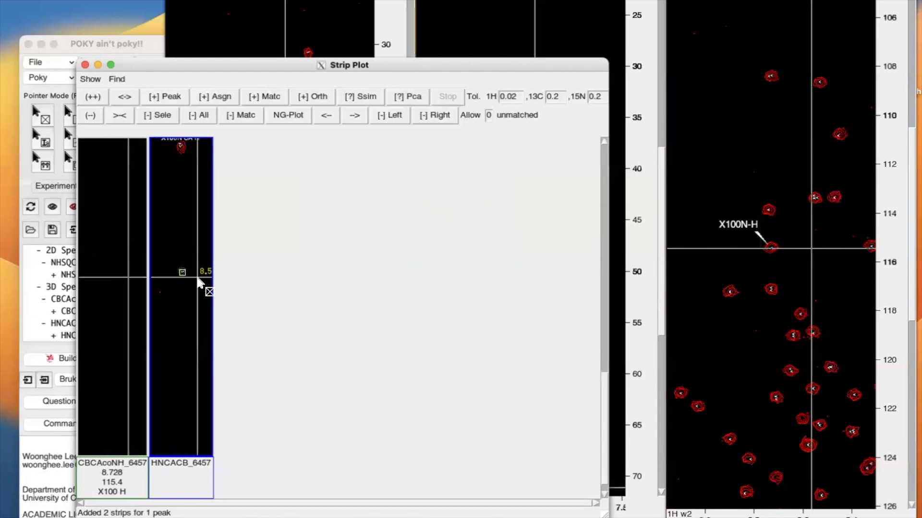
key(a)
key(t)
click(364, 218)
text(X100)
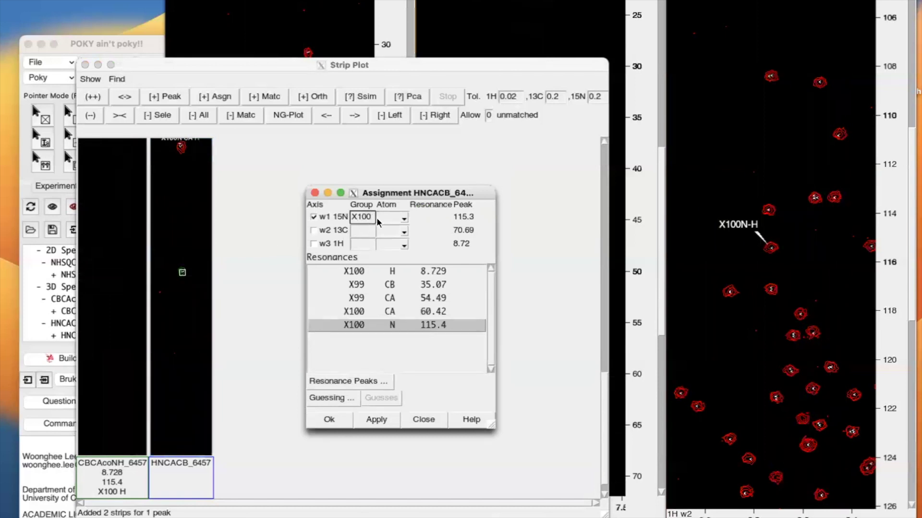
Set the w1 atom to N, w2 to X100 C and w3 to X100 H, and confirm the HNCACB_6457 peak assignment.
text(X100)
click(383, 226)
click(368, 245)
text(X100)
click(391, 244)
text(H)
click(341, 423)
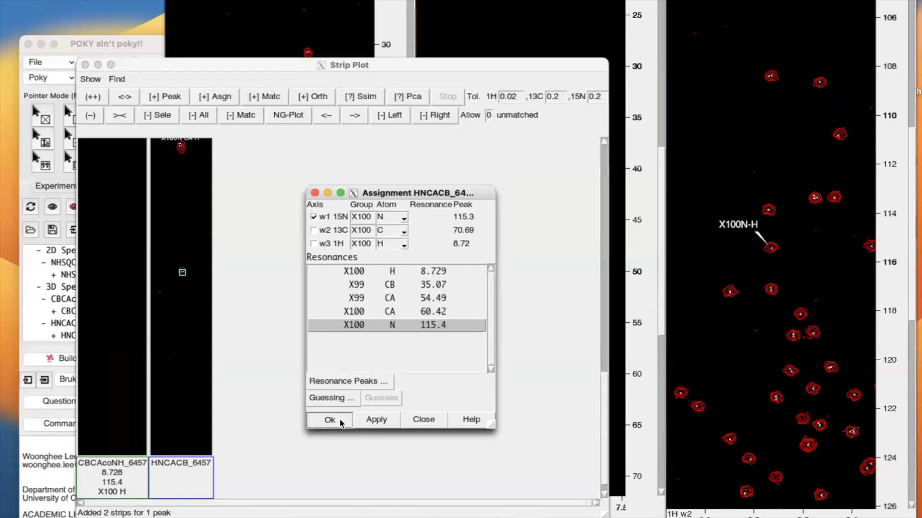
Select the X100 CA and X100 C peaks in the HNCACB_6457 strip and add the matching CBCAcoNH_6457 strips.
drag(606, 382, 607, 305)
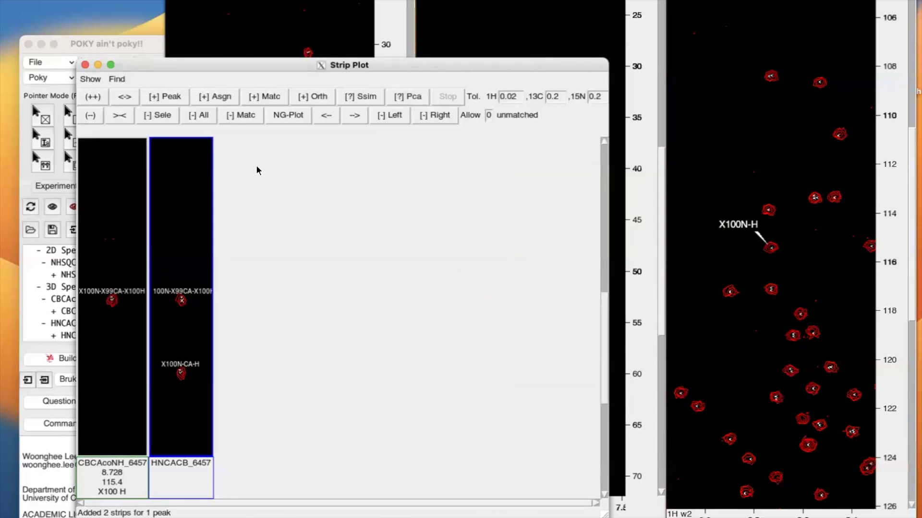
click(91, 116)
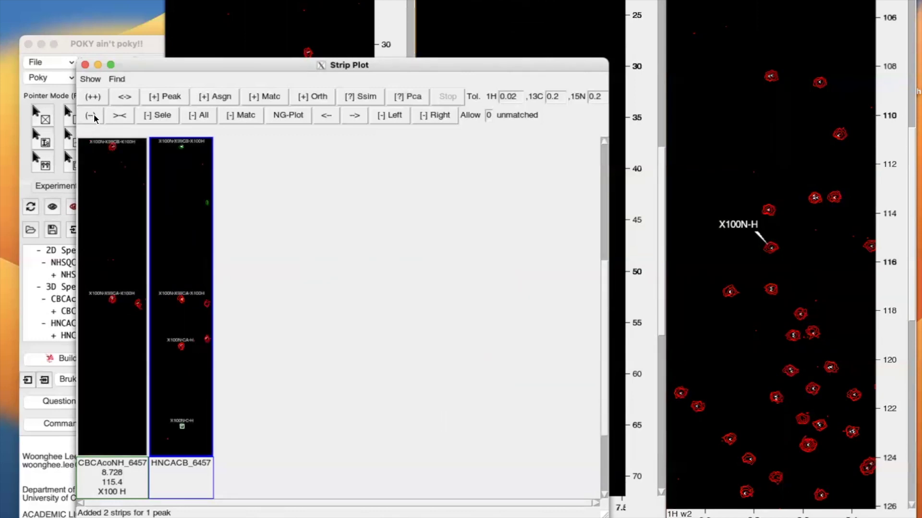
click(95, 118)
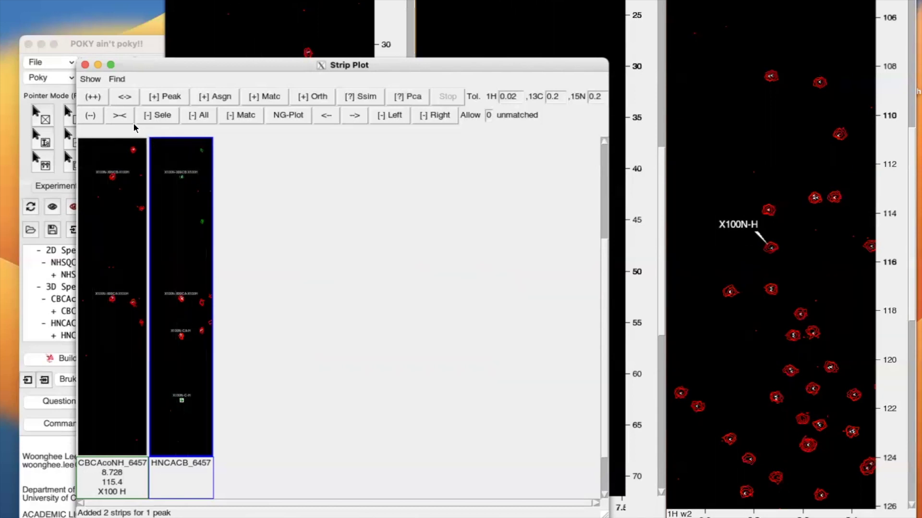
click(92, 96)
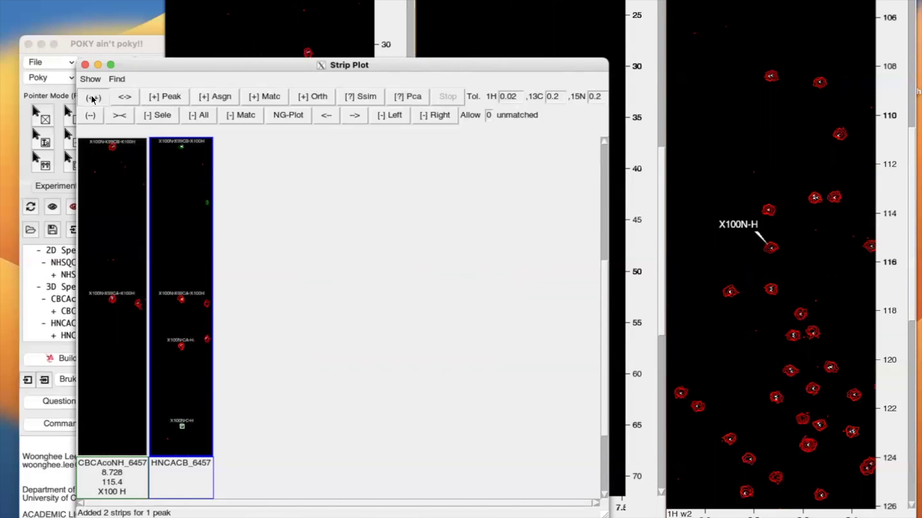
drag(603, 322, 601, 352)
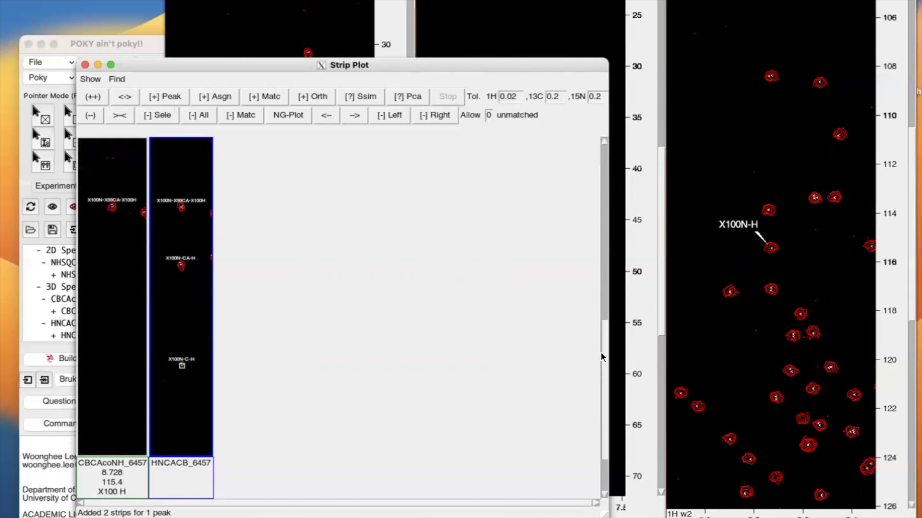
click(93, 96)
click(95, 97)
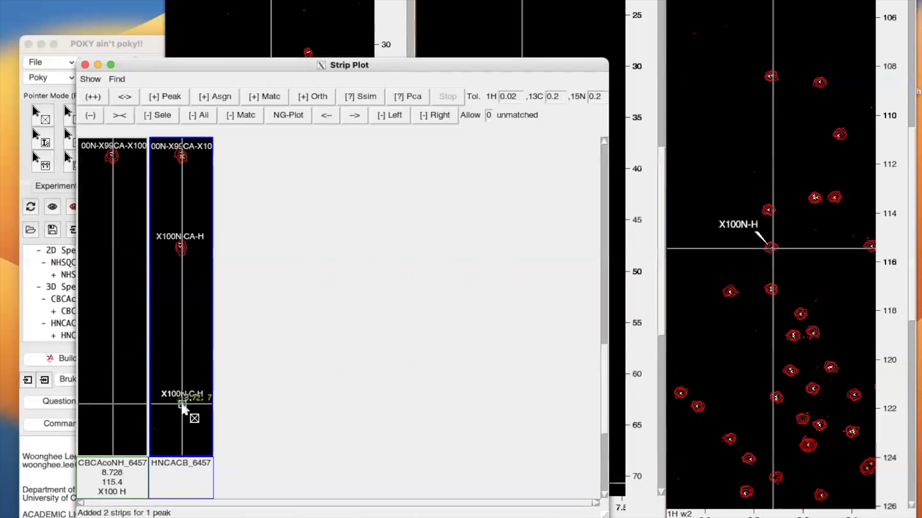
shift+click(180, 247)
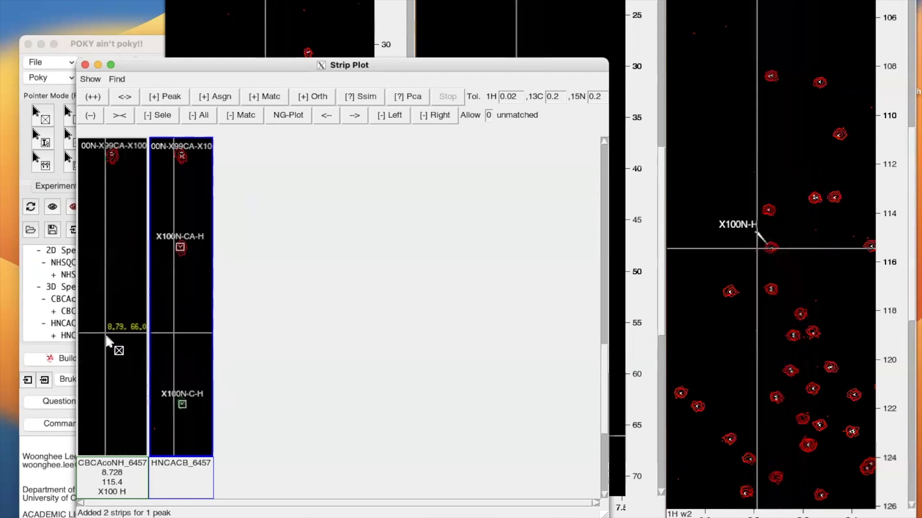
click(117, 318)
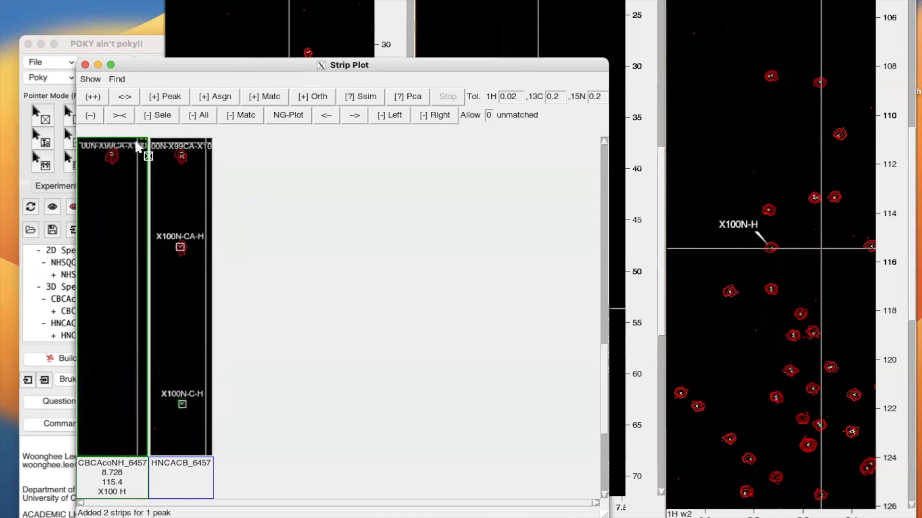
click(269, 98)
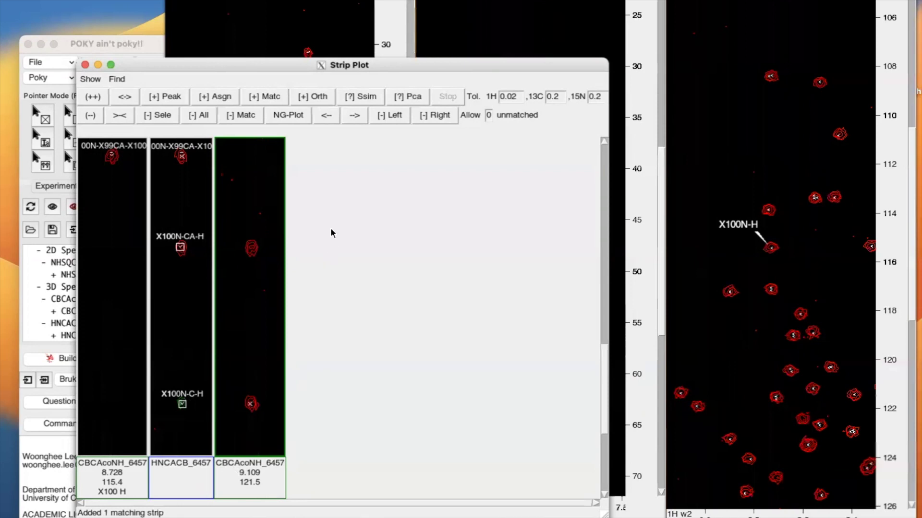
Open the assignment of the NHSQC_6457 peak near 9.10 and 121.4 ppm and set w1 to X101 N.
scroll(604, 367, down, 1)
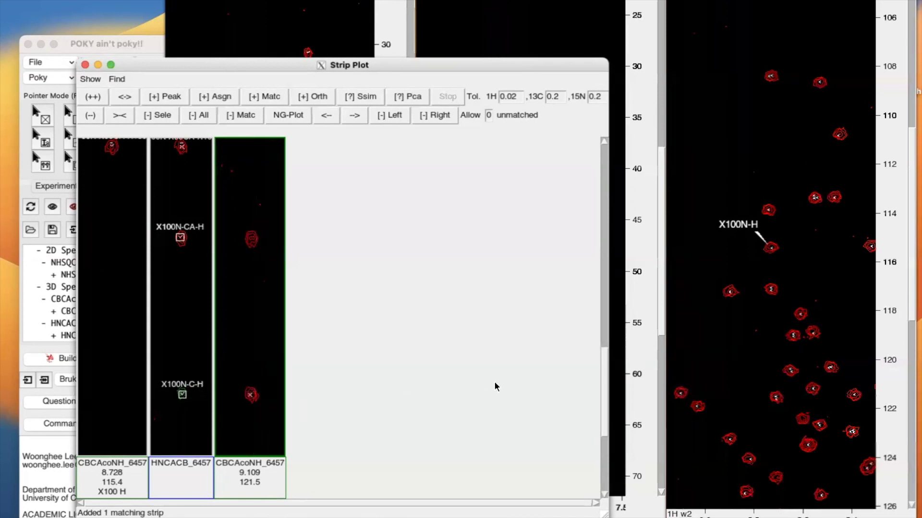
click(681, 393)
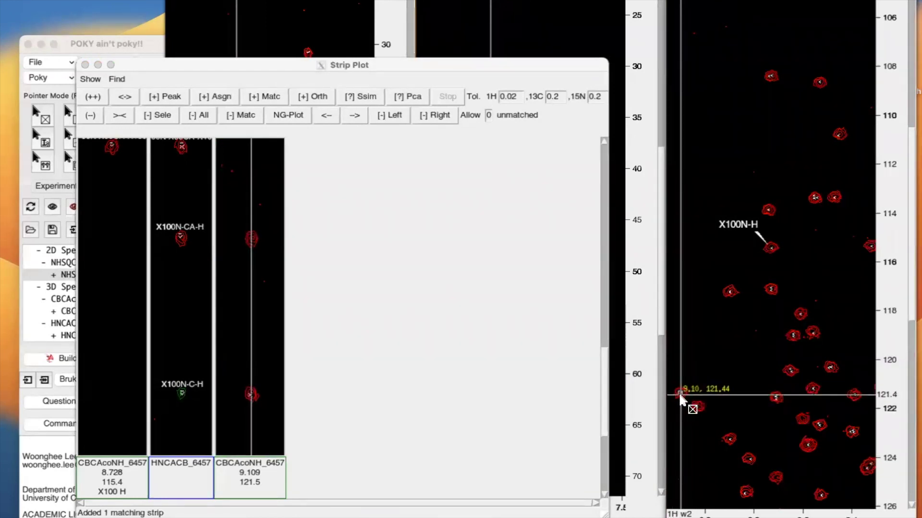
key(a)
key(t)
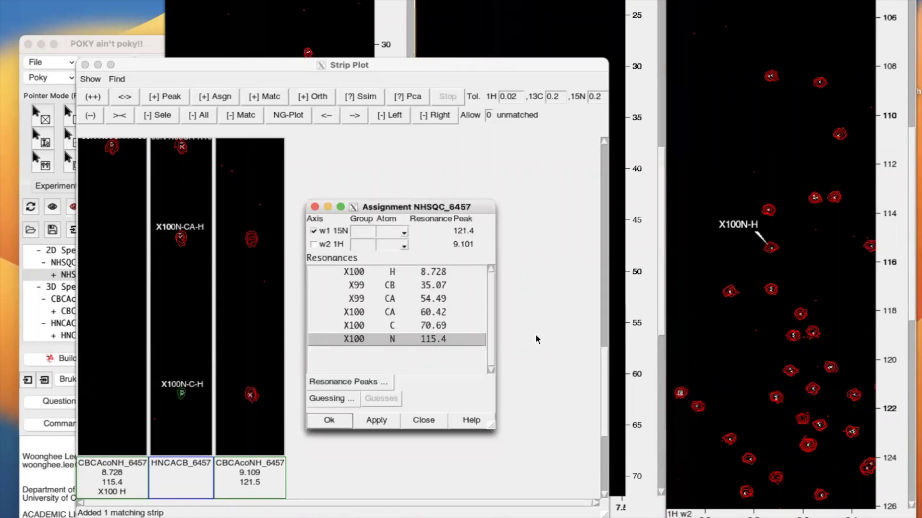
click(364, 232)
click(393, 231)
text(N)
Set w2 to X101 H, confirm the NHSQC_6457 peak assignment and move its label above the peak.
click(358, 249)
text(X101)
click(390, 246)
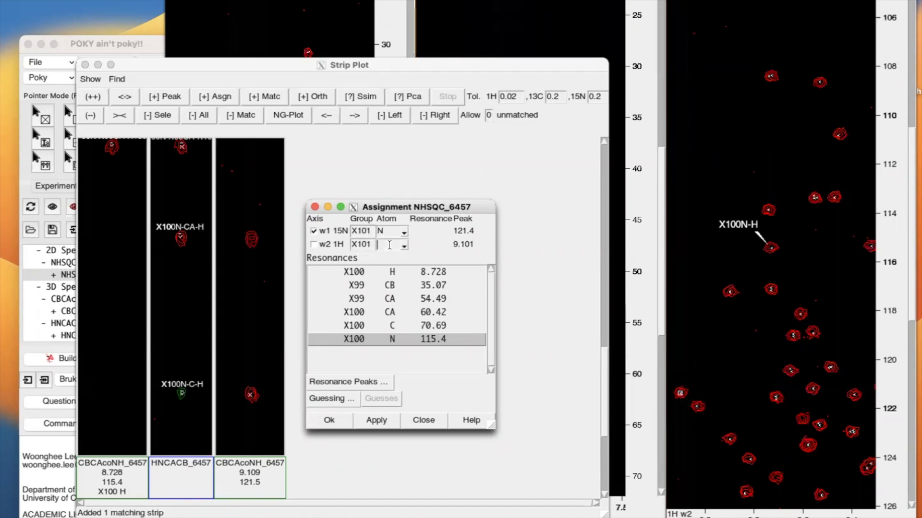
click(329, 420)
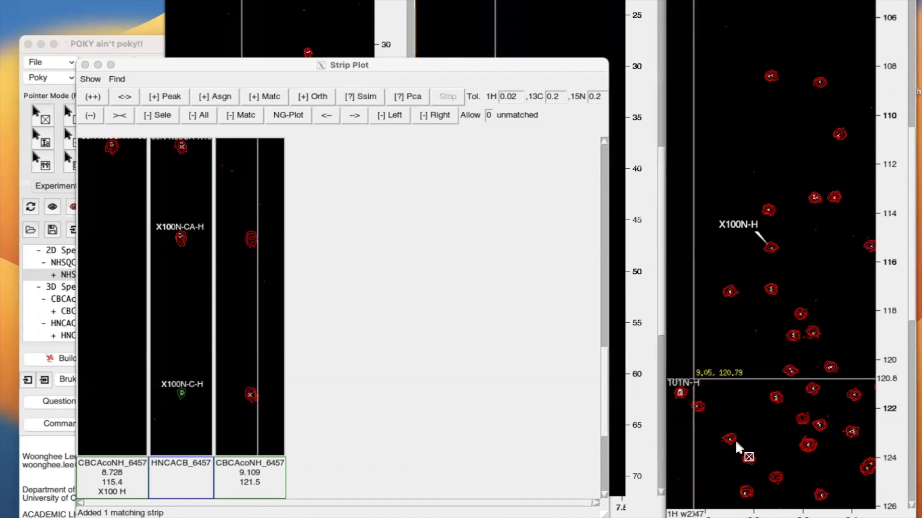
scroll(771, 288, left, 3)
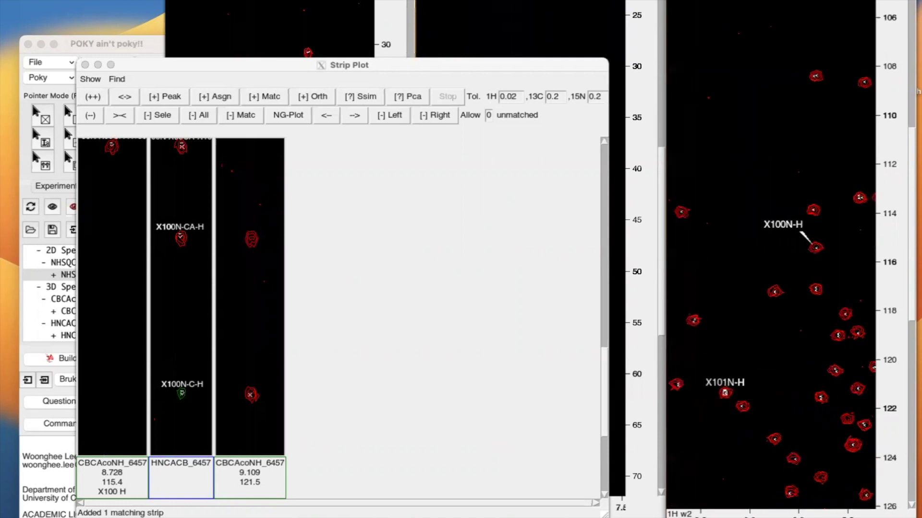
drag(732, 379, 735, 353)
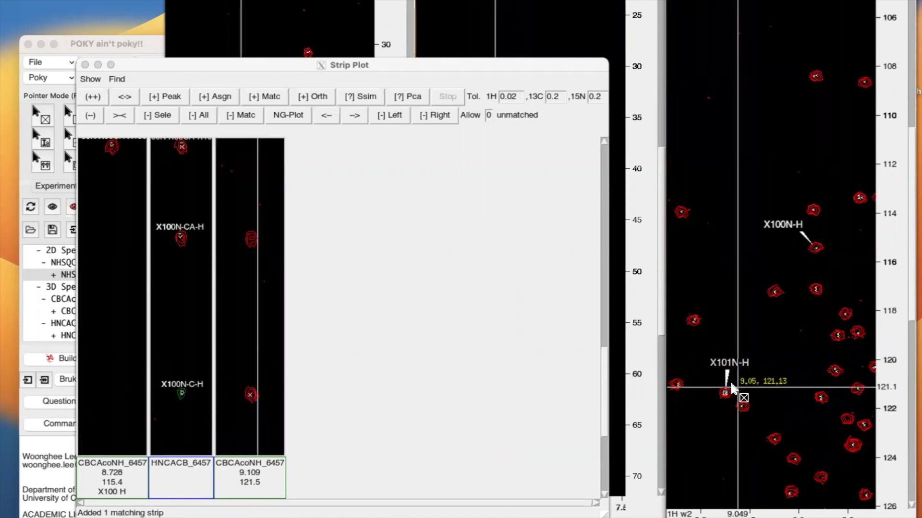
Add the CBCAcoNH_6457 and HNCACB_6457 strips for the X101 peak and remove the unassigned 9.109/121.5 ppm matching strip.
click(163, 98)
click(162, 97)
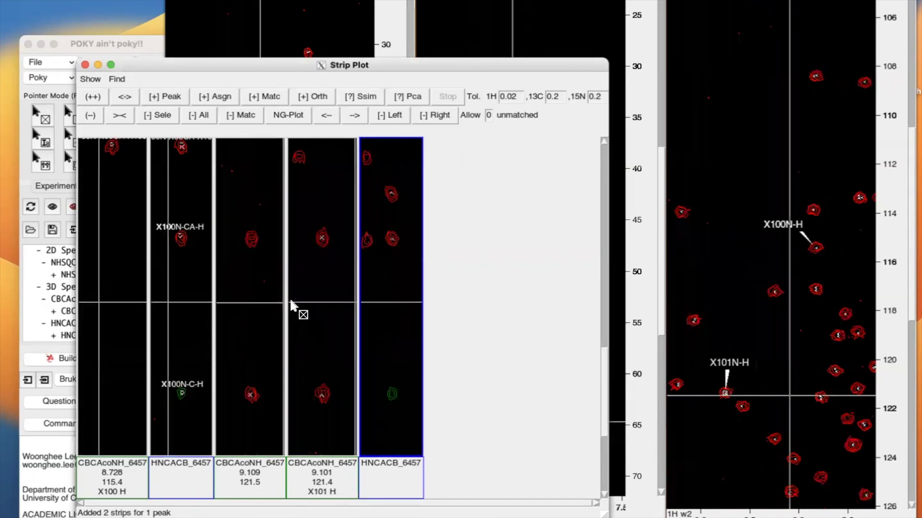
click(252, 295)
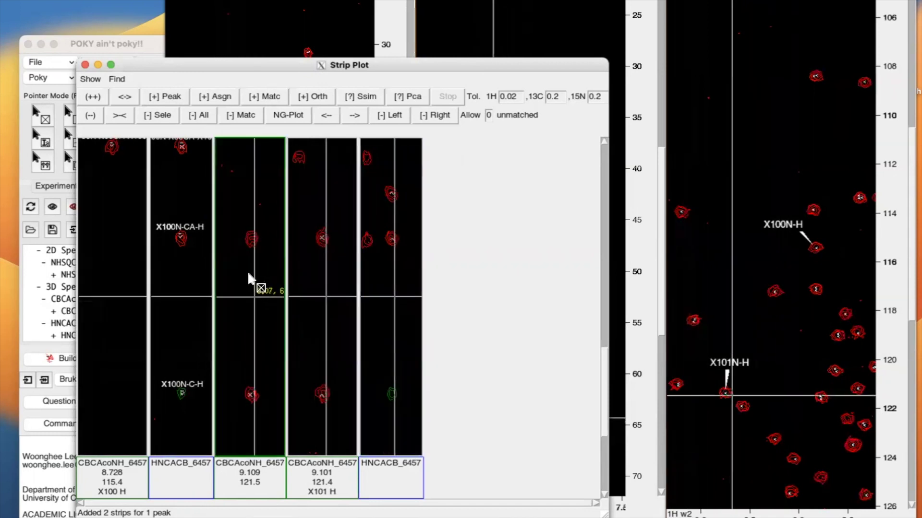
click(159, 114)
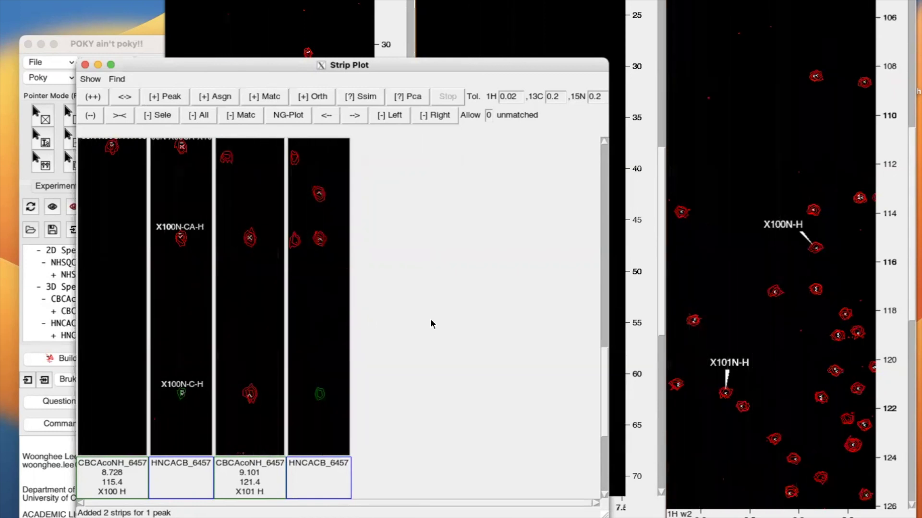
Open the assignment of the peak near 60.45 ppm in the X101 CBCAcoNH_6457 strip and set w1 to X101 N.
drag(600, 372, 606, 343)
click(94, 119)
click(94, 119)
click(94, 119)
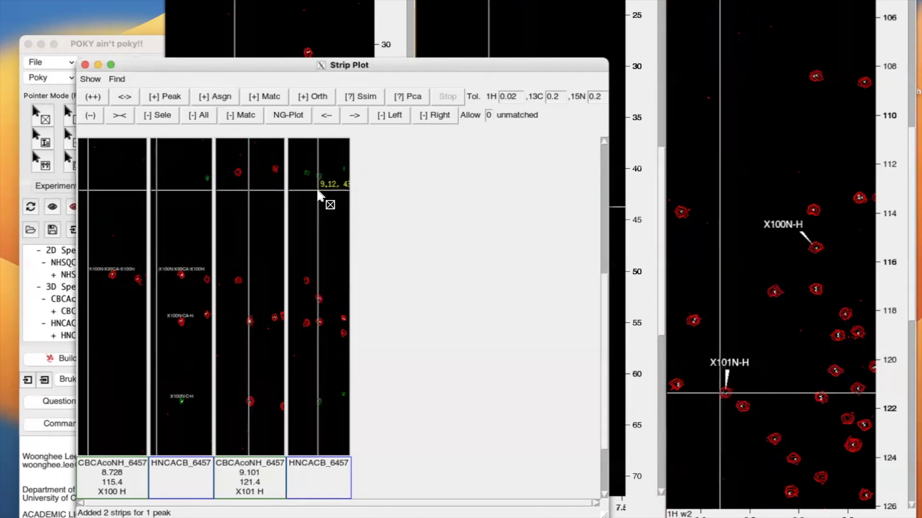
click(249, 321)
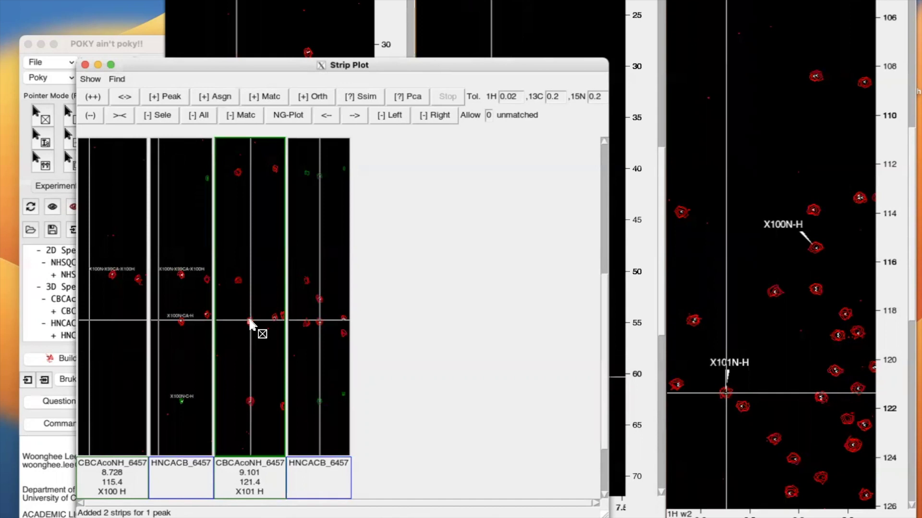
double_click(250, 321)
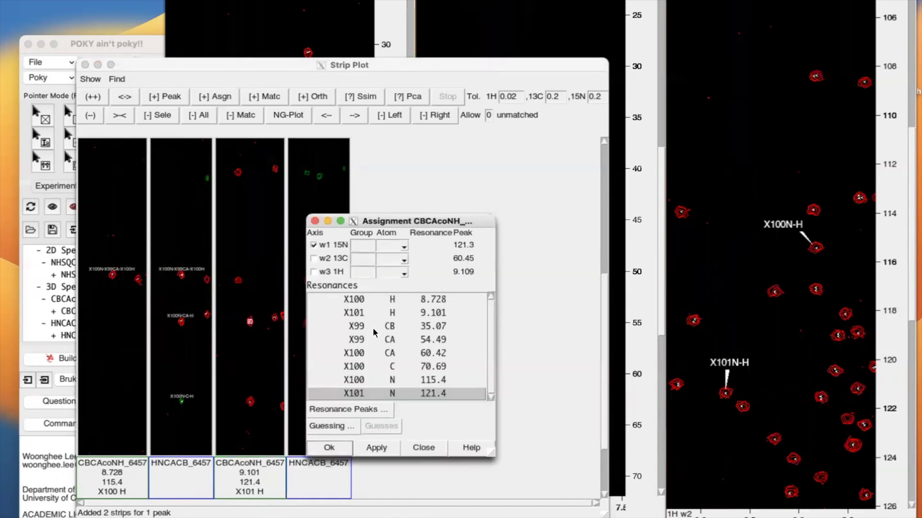
click(368, 246)
click(390, 244)
Set w2 to X100 CA and w3 to X101 H, and confirm the CBCAcoNH_6457 peak assignment.
click(367, 258)
text(X1)
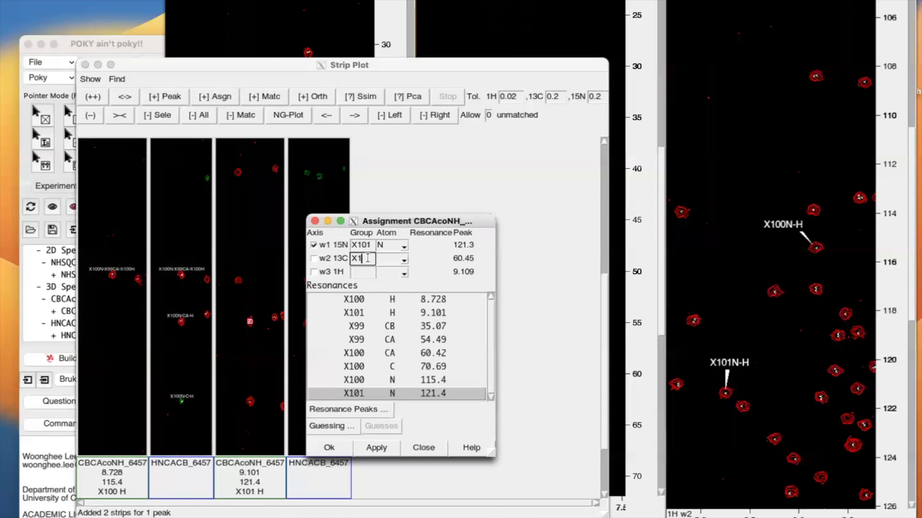
text(00)
click(391, 259)
click(363, 274)
text(X101)
click(387, 274)
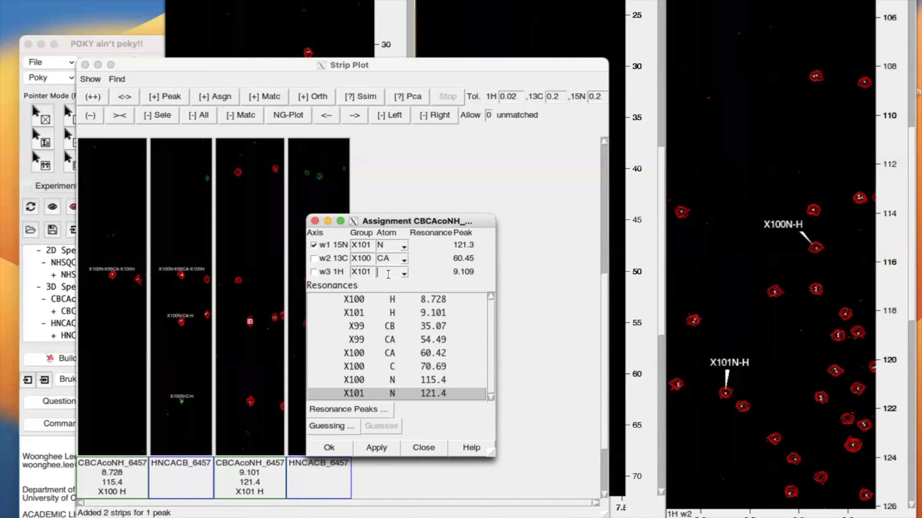
click(344, 449)
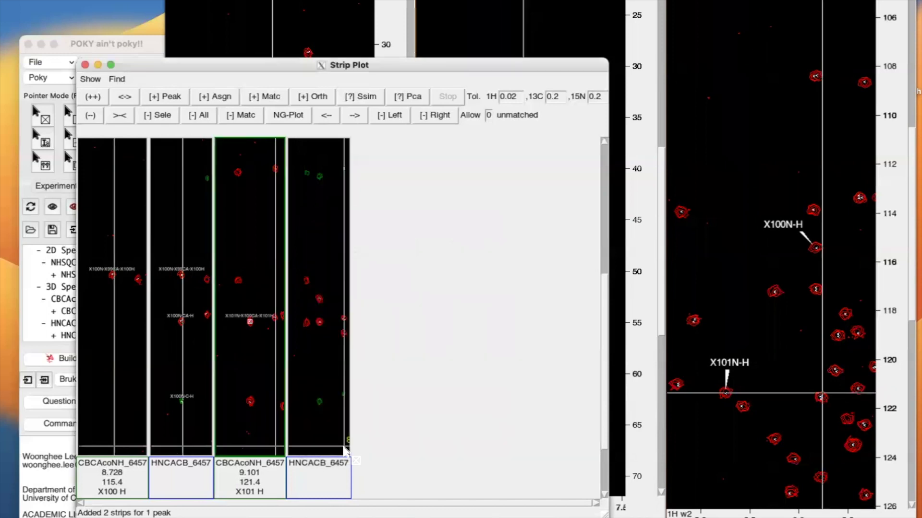
Open the assignment of the X101 CBCAcoNH_6457 strip's peak near 70.69 ppm, setting w1 to X101 N and w2 to X100 CB.
double_click(250, 403)
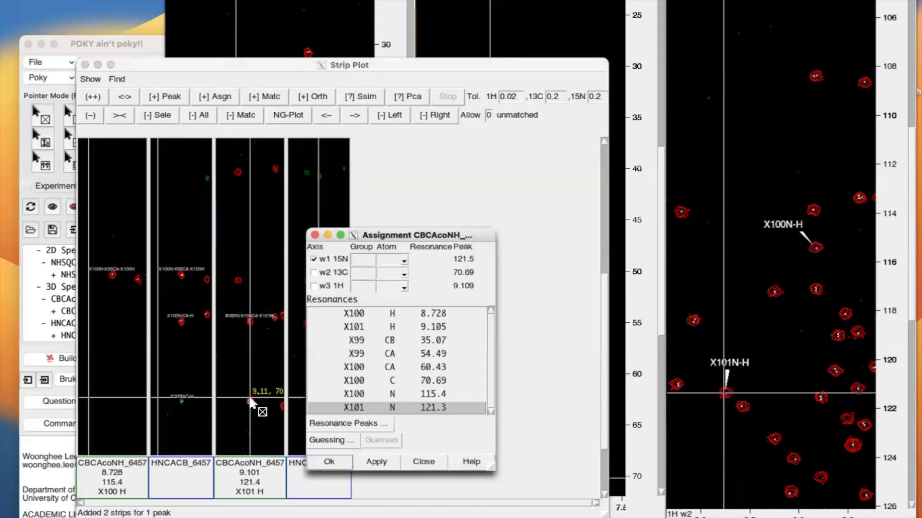
click(363, 260)
text(X101)
click(387, 261)
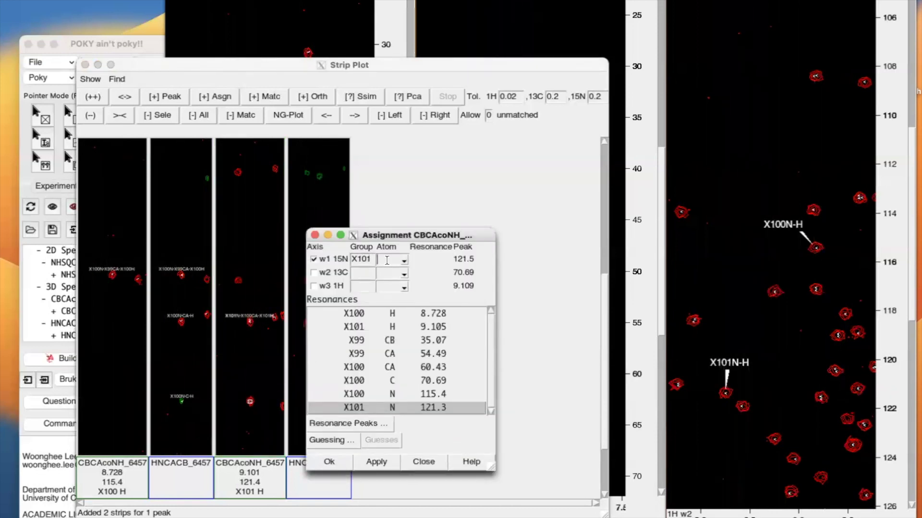
click(367, 272)
text(X100)
click(389, 272)
text(C)
drag(403, 236, 488, 221)
text(B)
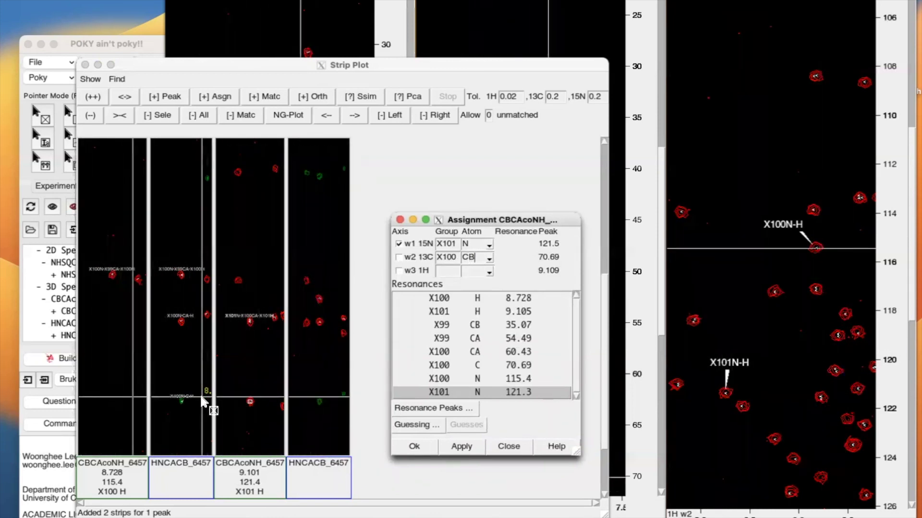
Set w3 to X101 H and apply the assignment of the 70.69 ppm CBCAcoNH_6457 peak.
click(250, 402)
click(447, 272)
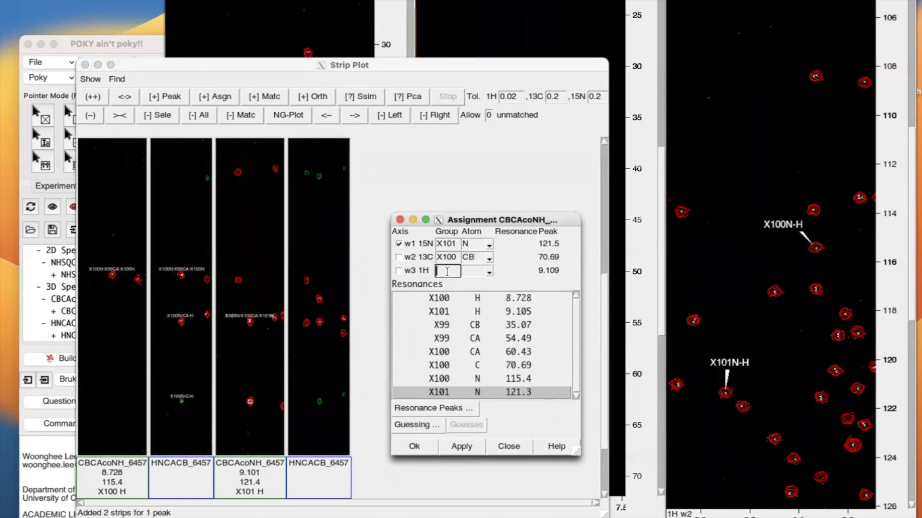
text(X101)
click(480, 272)
click(455, 445)
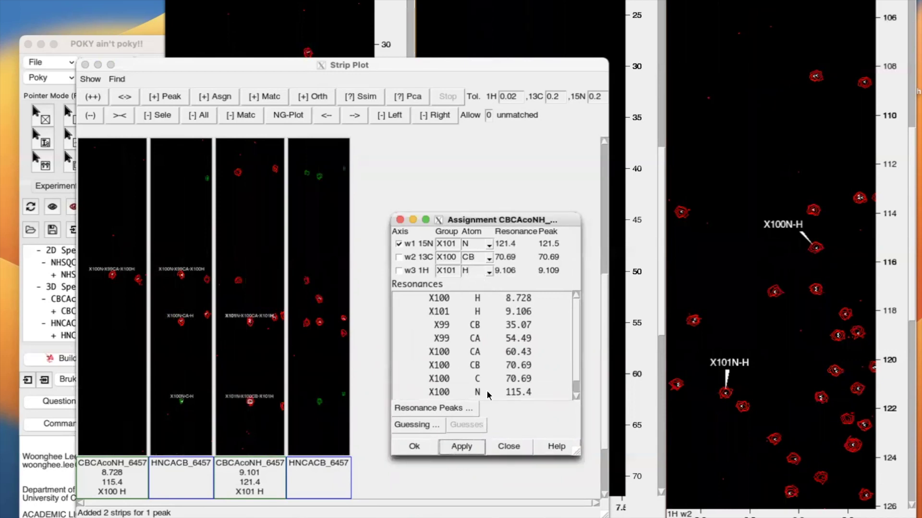
Assign the peak near 60.46 ppm in the X101 HNCACB_6457 strip as X101 N, X100 CA and X101 H.
click(318, 318)
click(320, 322)
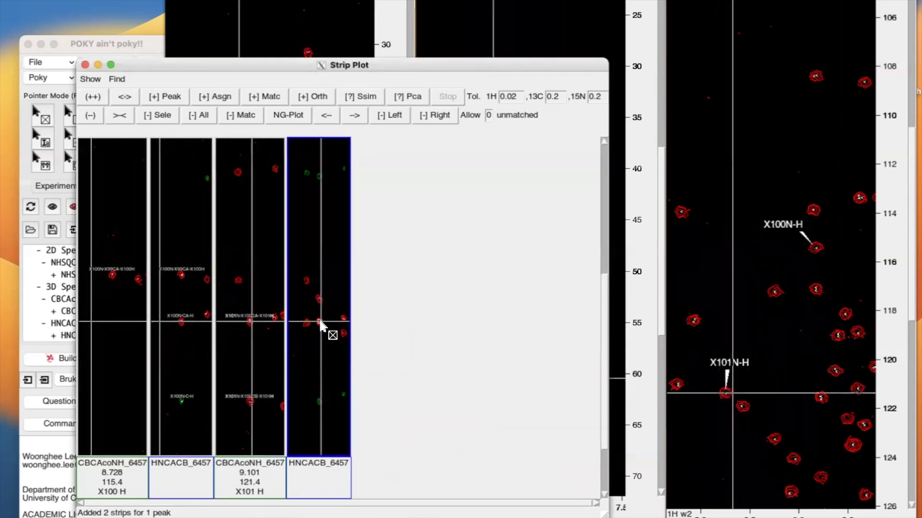
key(a)
key(t)
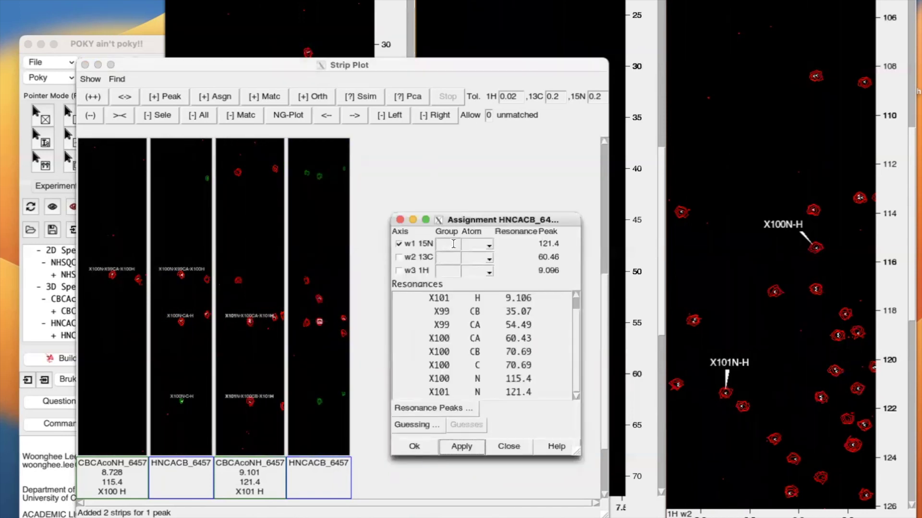
click(453, 244)
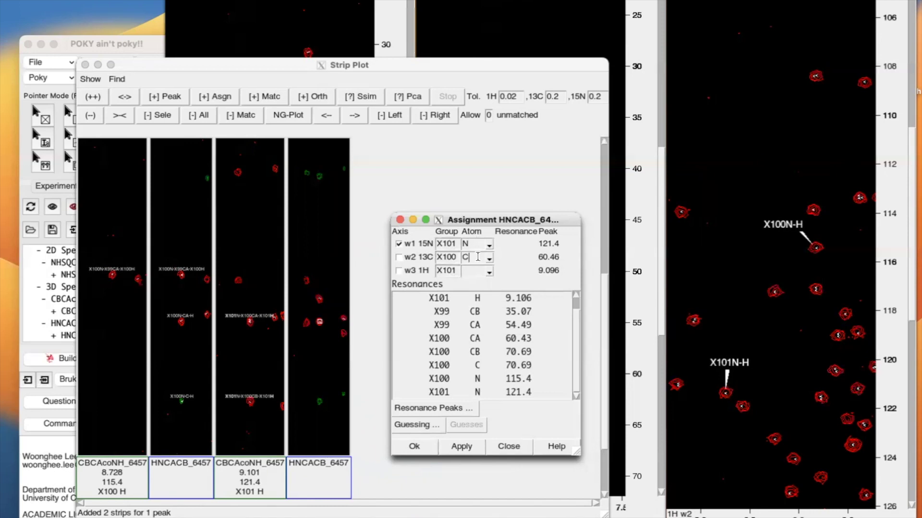
click(414, 446)
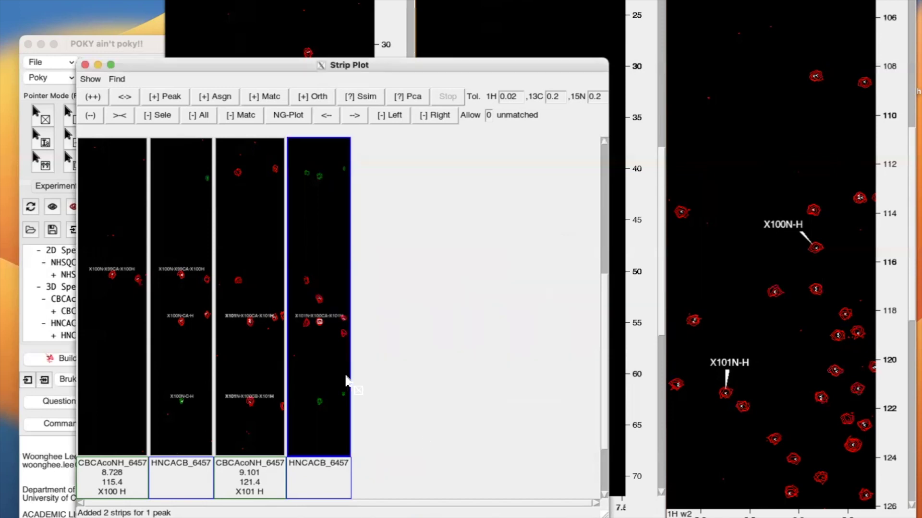
Assign the negative peak near 70.68 ppm in the X101 HNCACB_6457 strip as X101 N, X100 CB and X101 H.
click(92, 97)
drag(604, 335, 604, 378)
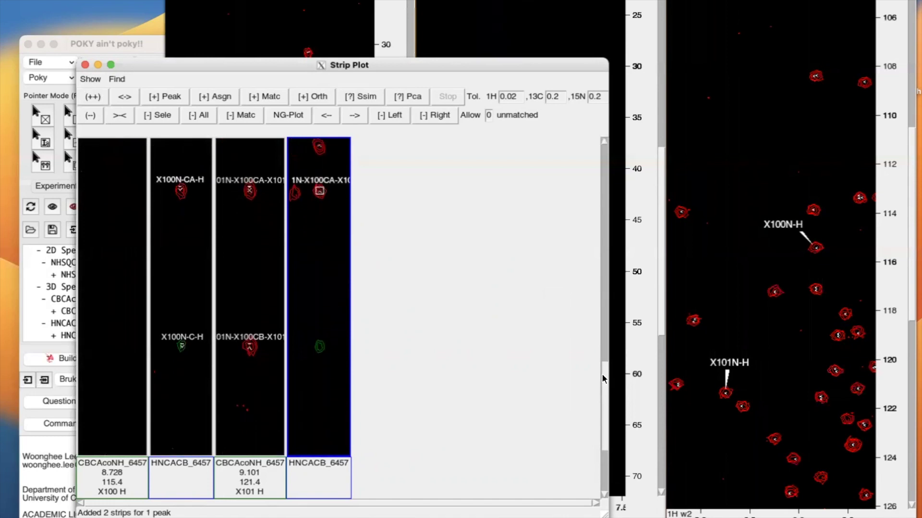
click(319, 346)
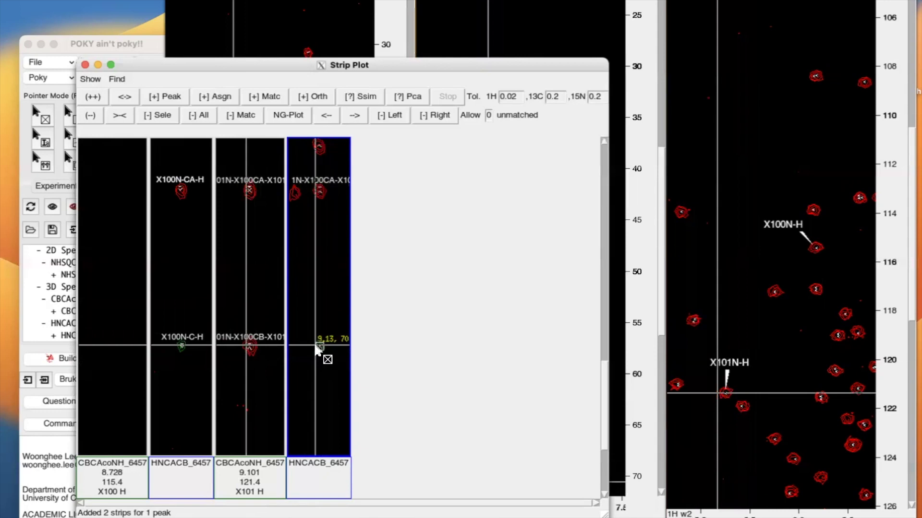
double_click(319, 346)
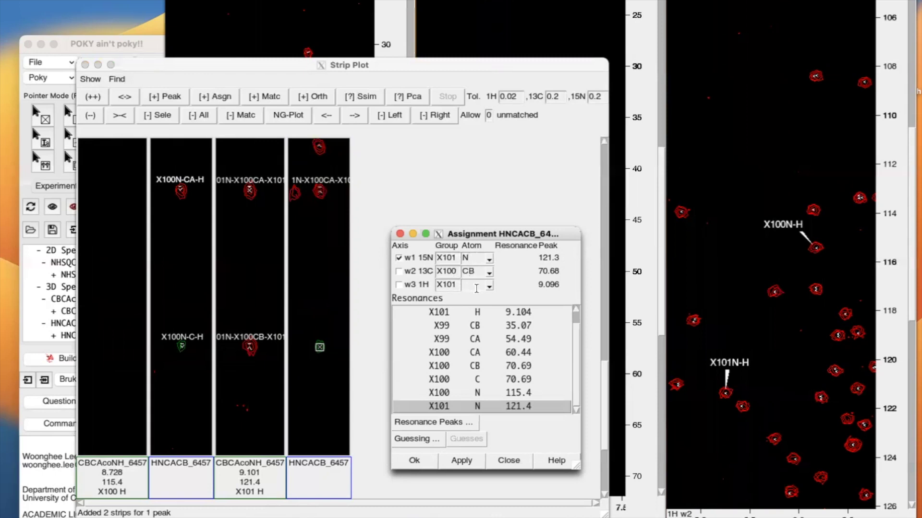
click(446, 459)
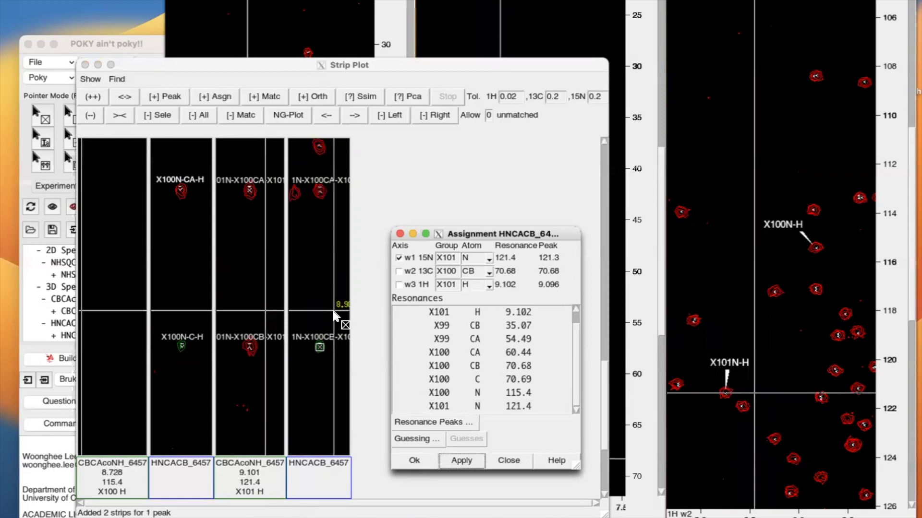
Assign the peak near 57.45 ppm in the X101 HNCACB_6457 strip as X101 N, X101 CA and X101 H.
click(603, 391)
drag(604, 377, 604, 337)
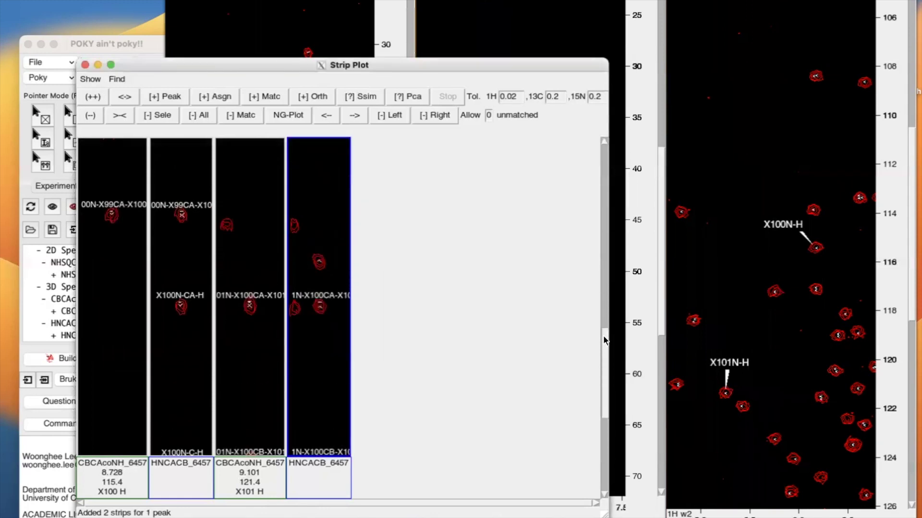
click(90, 115)
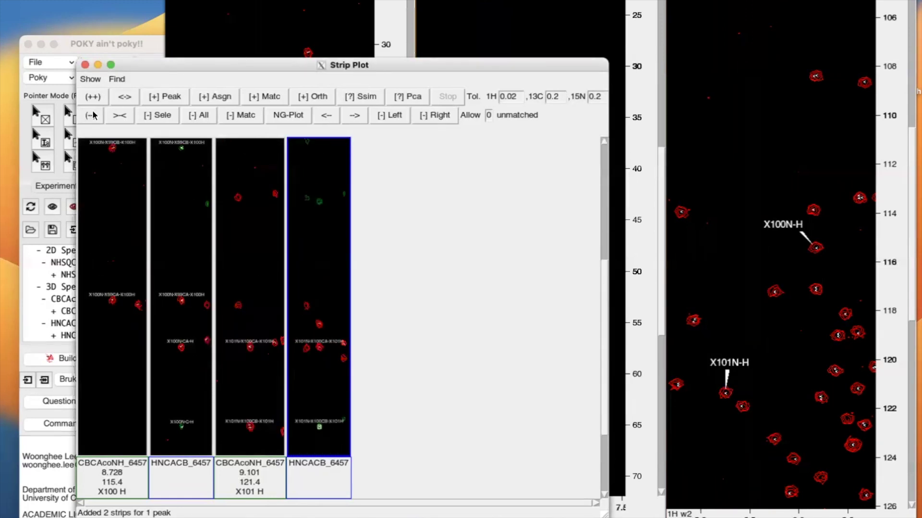
click(318, 325)
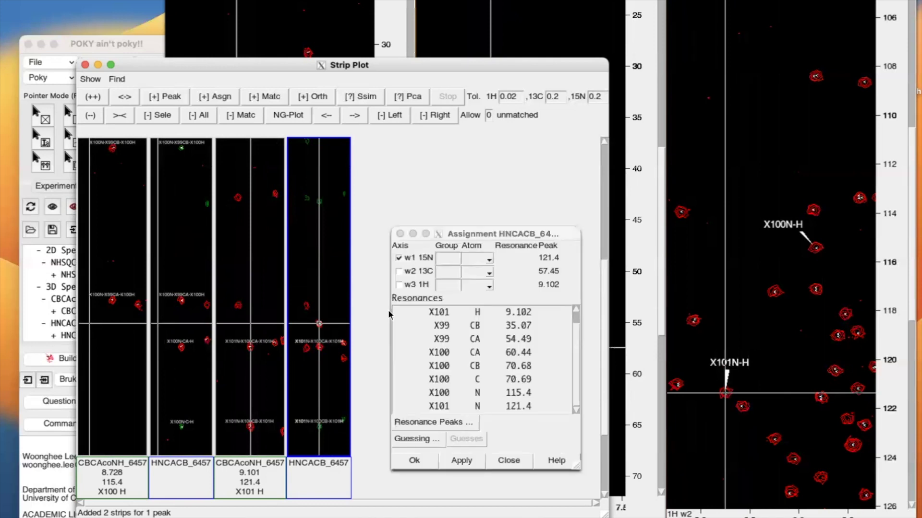
click(449, 257)
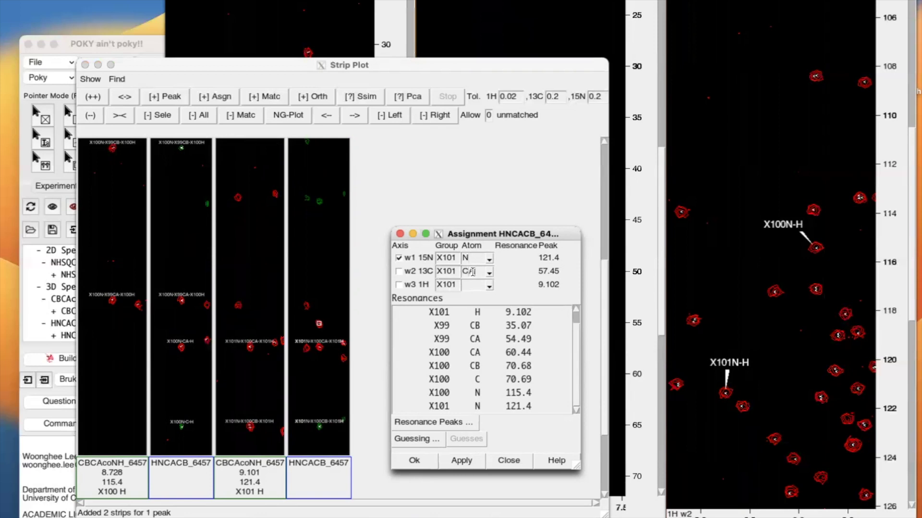
click(445, 462)
click(418, 462)
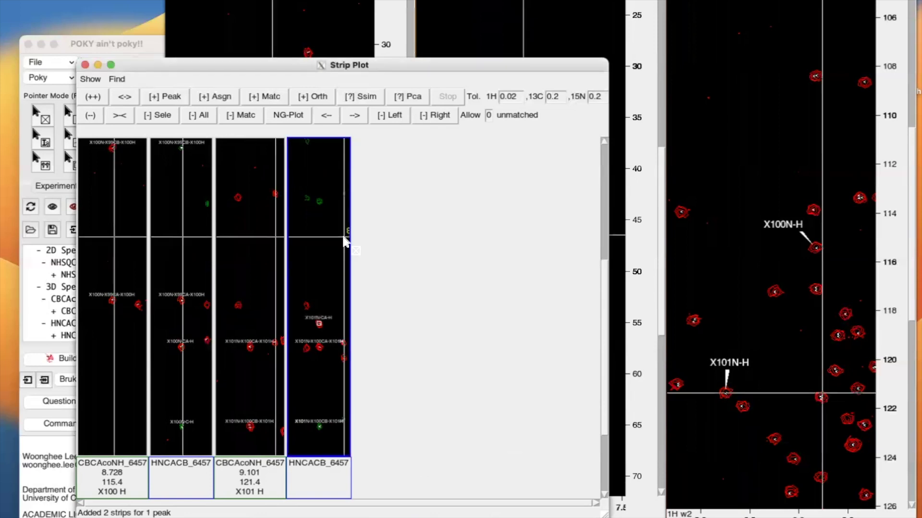
Assign the negative peak near 42.01 ppm in the X101 HNCACB_6457 strip as X101 N, X101 CB and X101 H.
double_click(94, 96)
drag(603, 329, 600, 285)
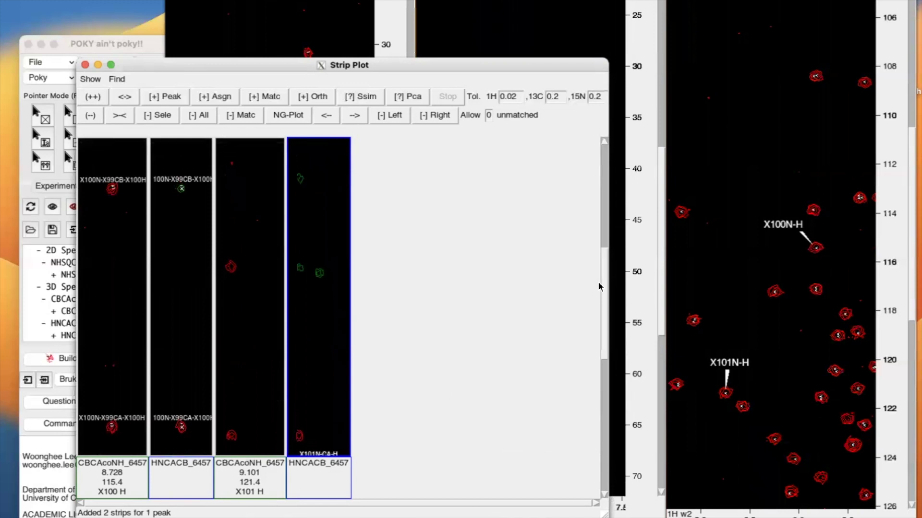
click(319, 272)
key(a)
key(t)
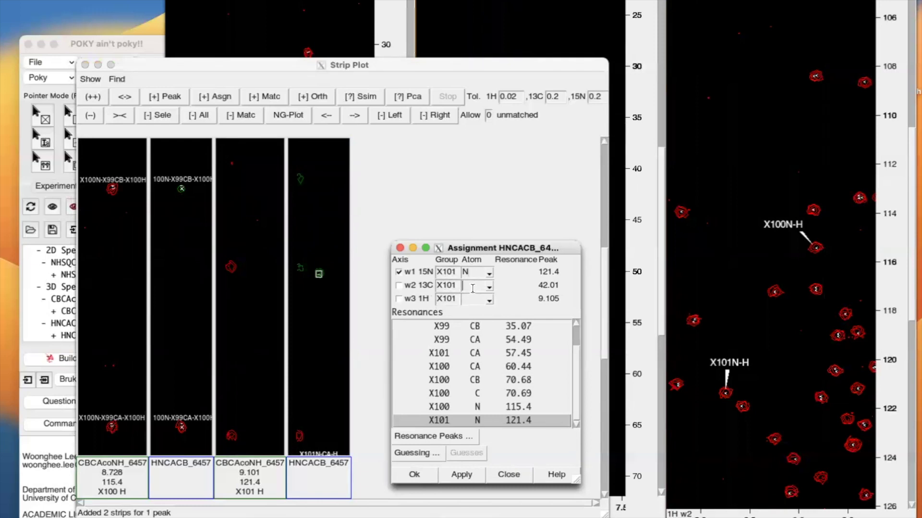
click(455, 478)
click(491, 475)
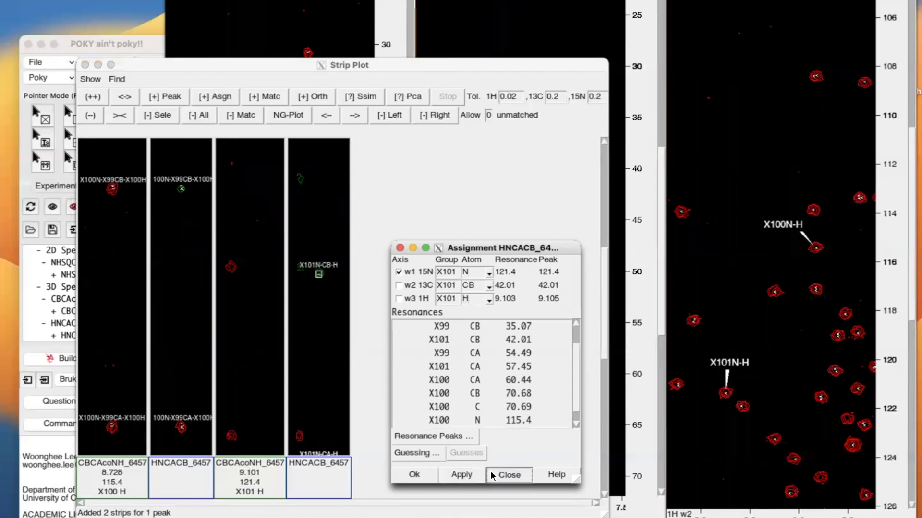
click(91, 115)
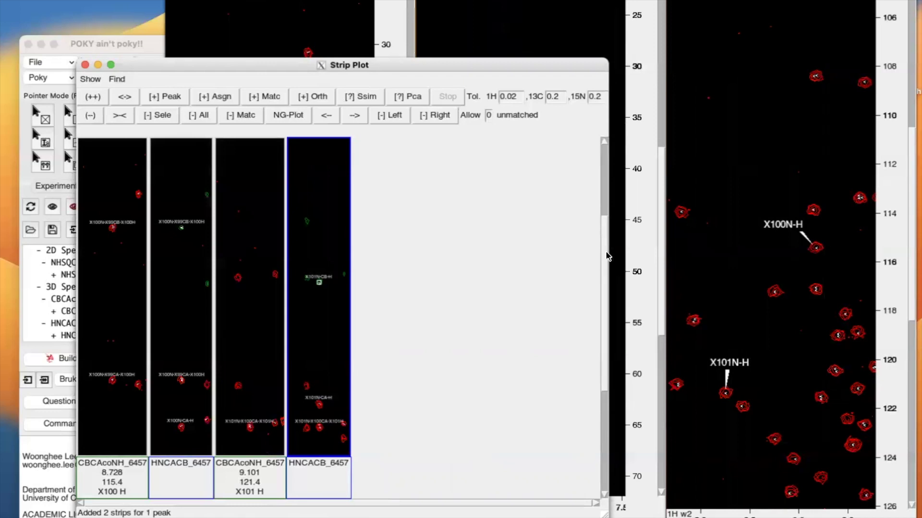
scroll(608, 255, down, 3)
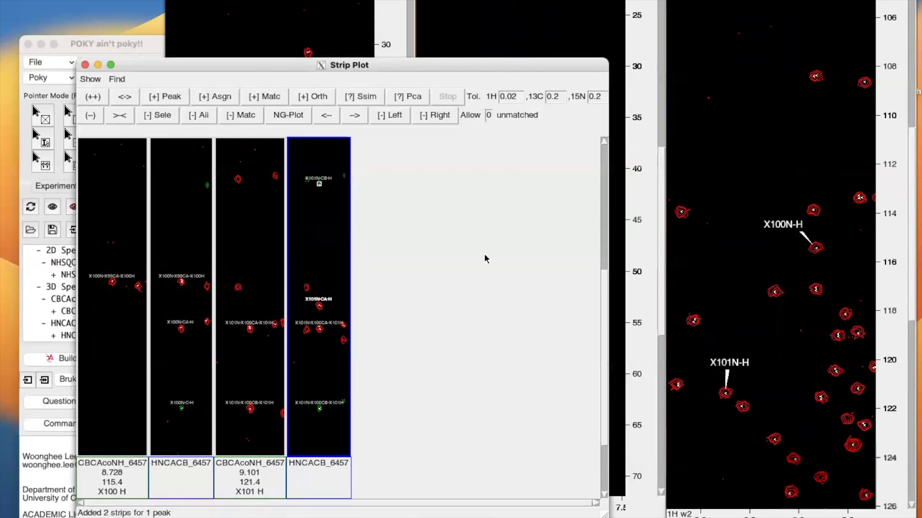
drag(602, 293, 604, 295)
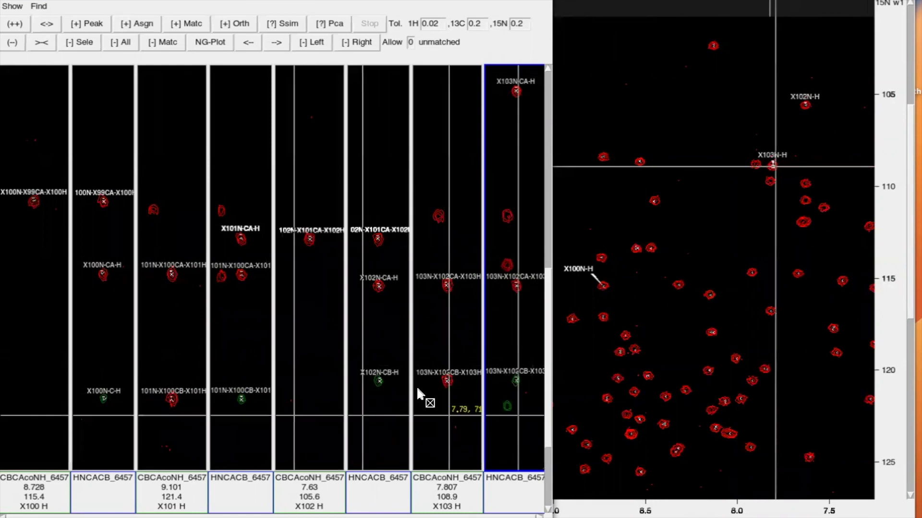
mouse_move(549, 301)
mouse_down()
mouse_move(561, 165)
mouse_move(539, 298)
mouse_up()
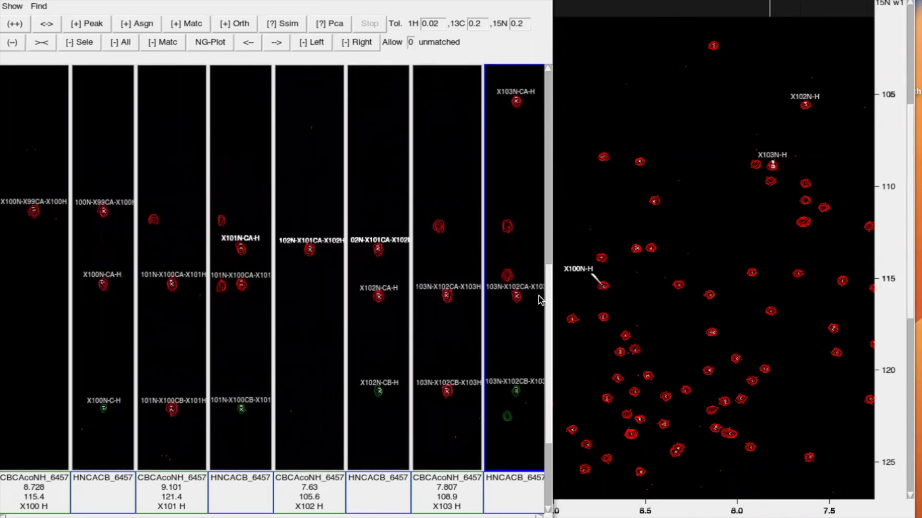
Open the chemical shift reference views, keeping only 13C_BB_Reference, and enlarge that window beside the strips.
click(653, 171)
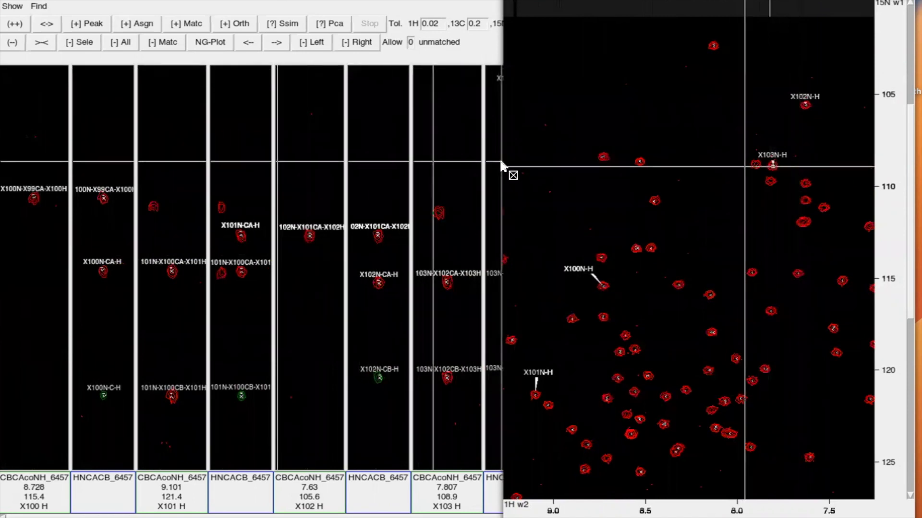
key(r)
key(v)
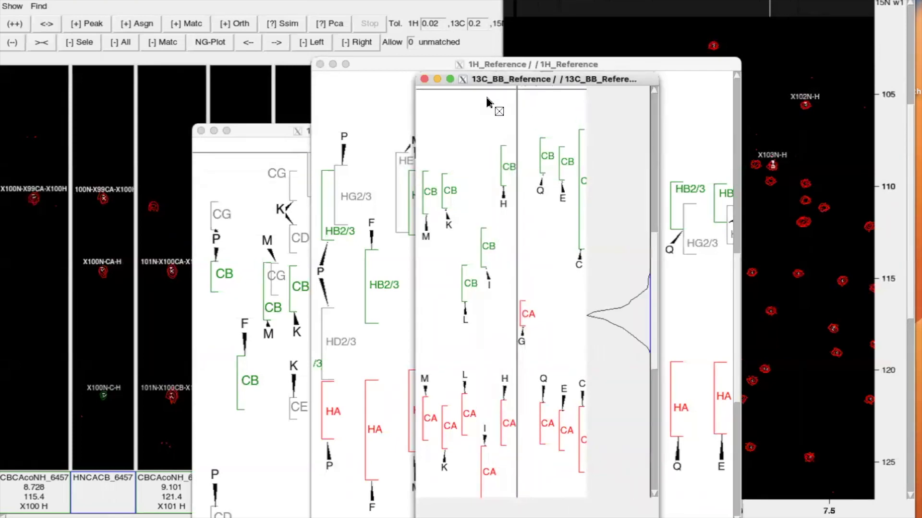
click(320, 65)
click(201, 131)
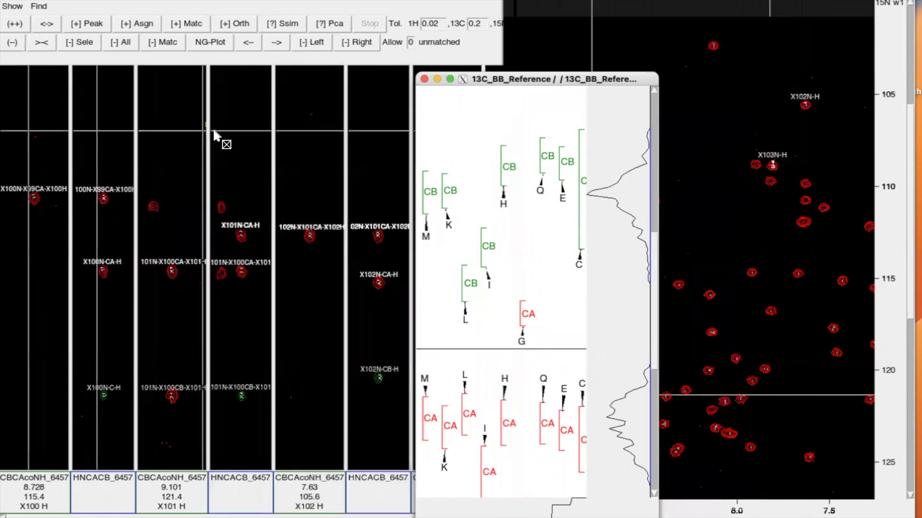
mouse_move(549, 76)
mouse_down()
mouse_move(646, 20)
mouse_move(631, 0)
mouse_up()
drag(728, 482, 898, 516)
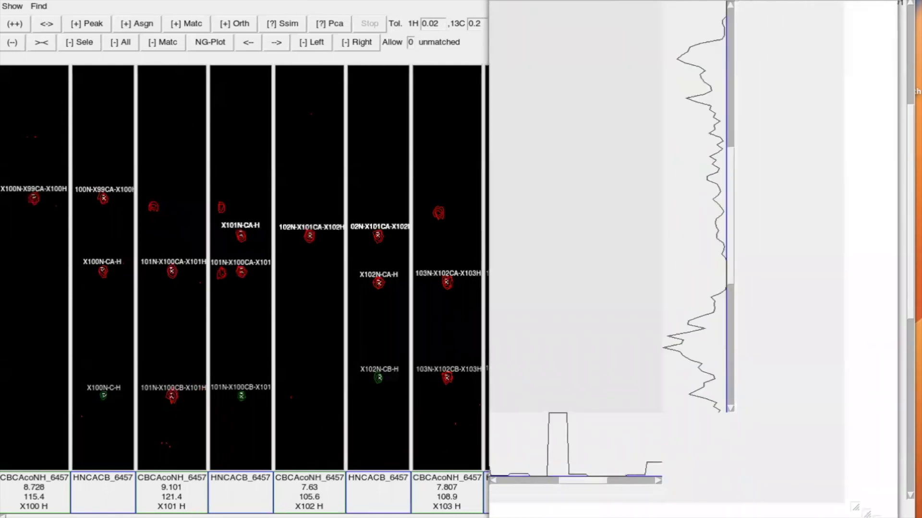
Compare the X100 CA and CB peaks in the strips with the residue CA and CB ranges in 13C_BB_Reference.
drag(705, 517, 666, 517)
drag(908, 280, 906, 324)
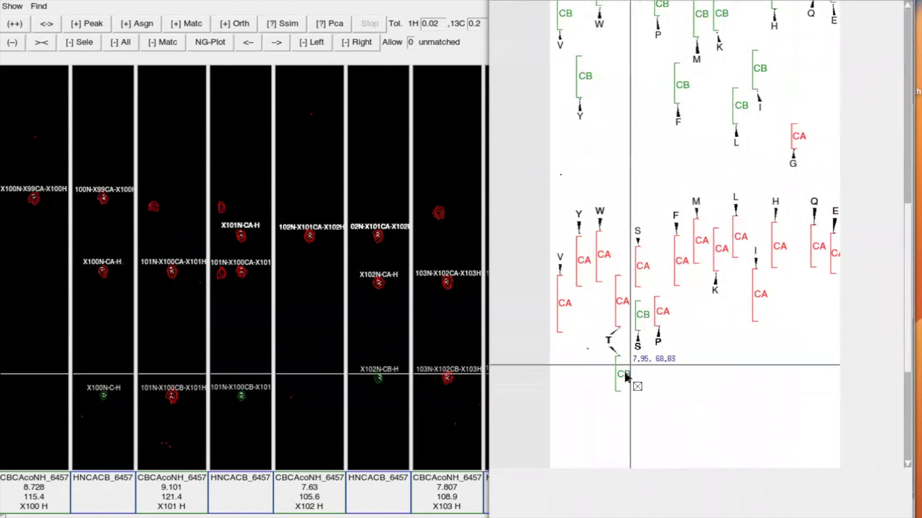
scroll(899, 298, right, 5)
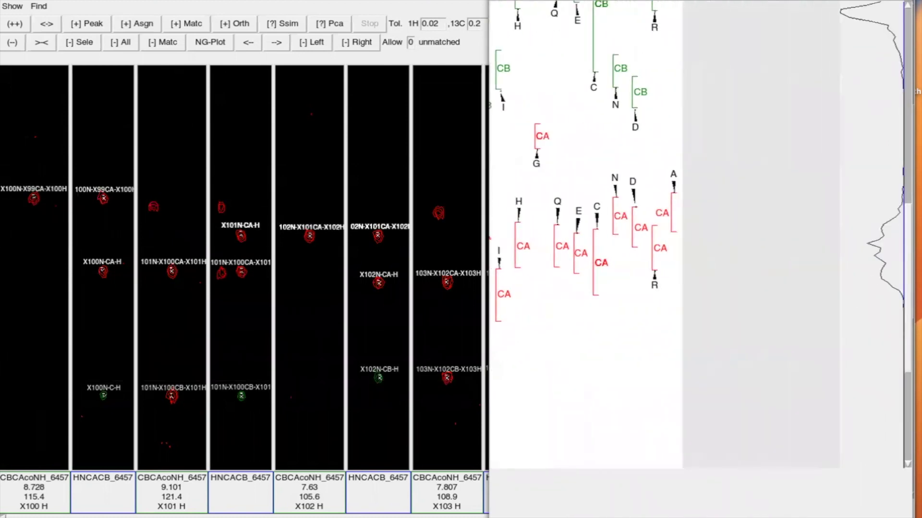
scroll(909, 299, up, 5)
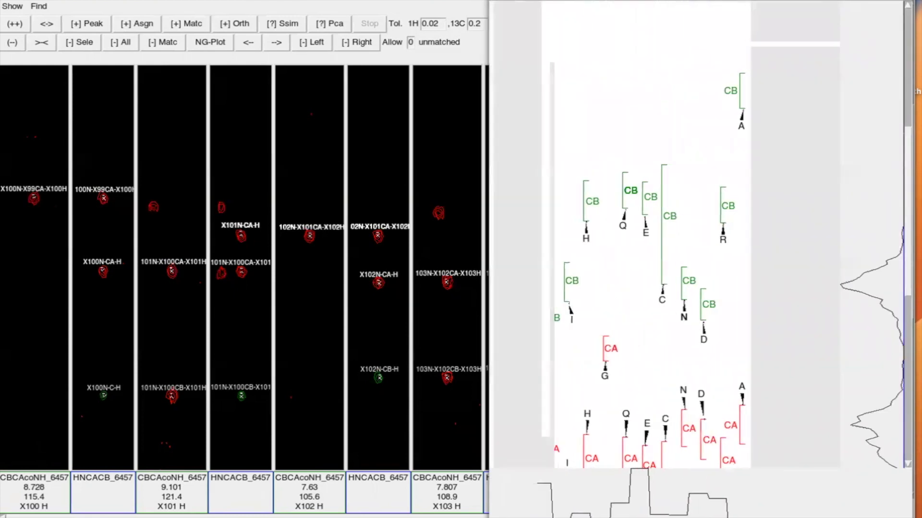
scroll(907, 170, down, 3)
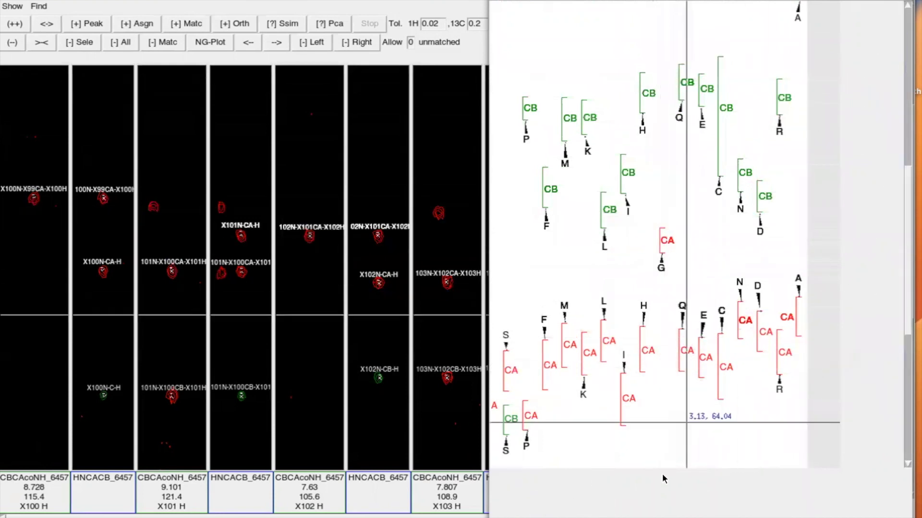
mouse_move(663, 517)
mouse_down()
mouse_move(603, 517)
mouse_move(618, 517)
mouse_up()
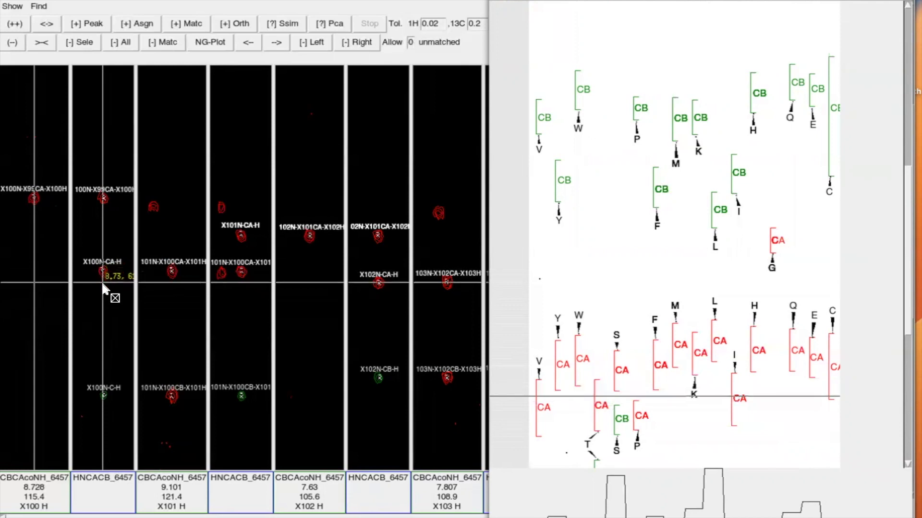
click(103, 338)
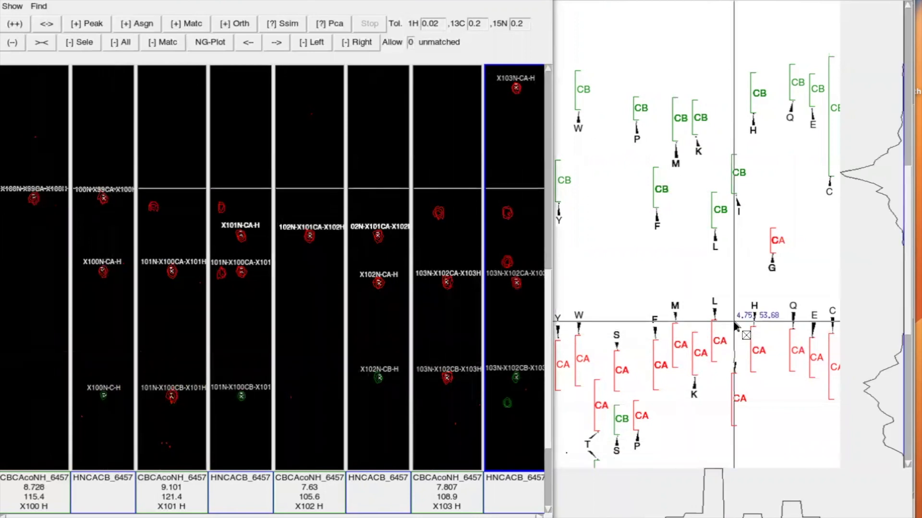
Compare the X101 CA and CB peaks in the strips with the residue CA and CB ranges in 13C_BB_Reference.
click(909, 276)
drag(908, 279, 911, 326)
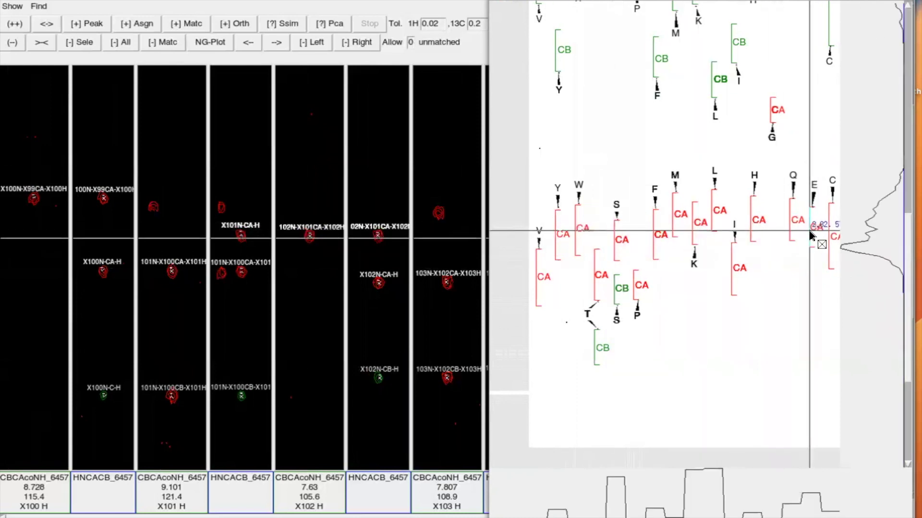
click(468, 247)
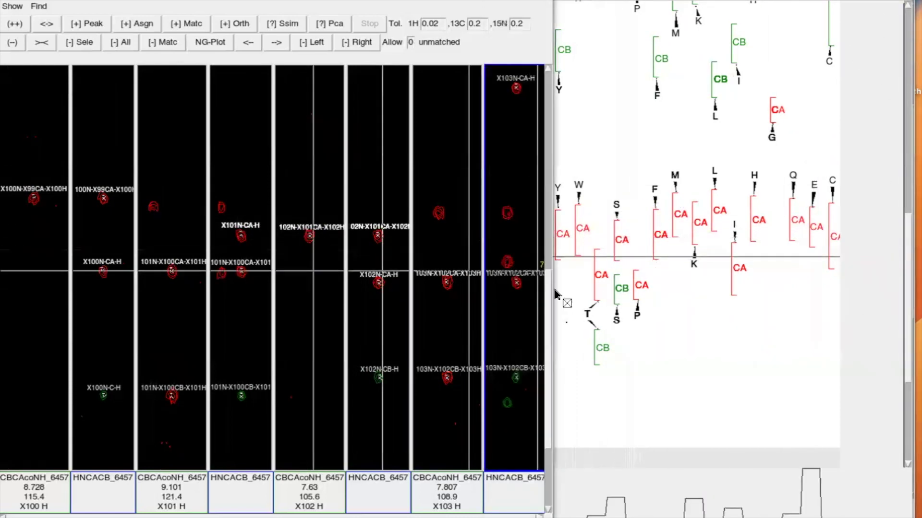
drag(548, 287, 542, 242)
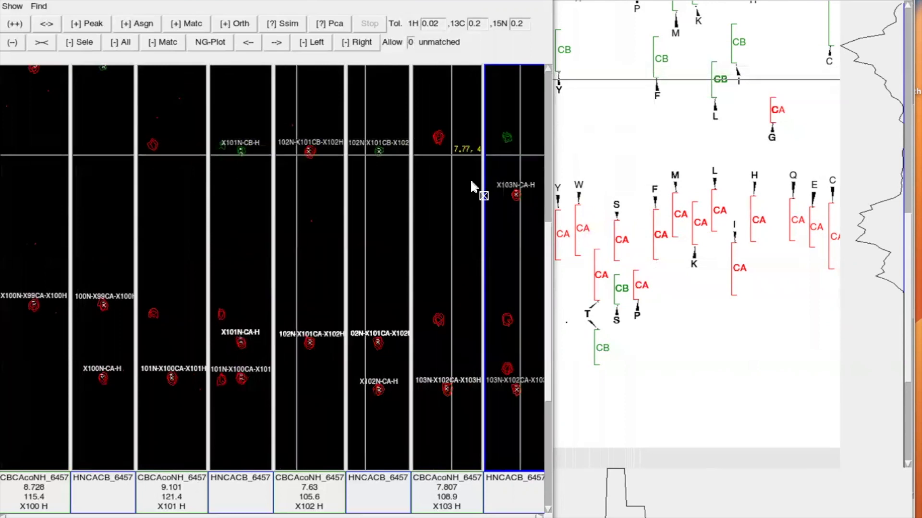
click(735, 335)
drag(908, 247, 909, 212)
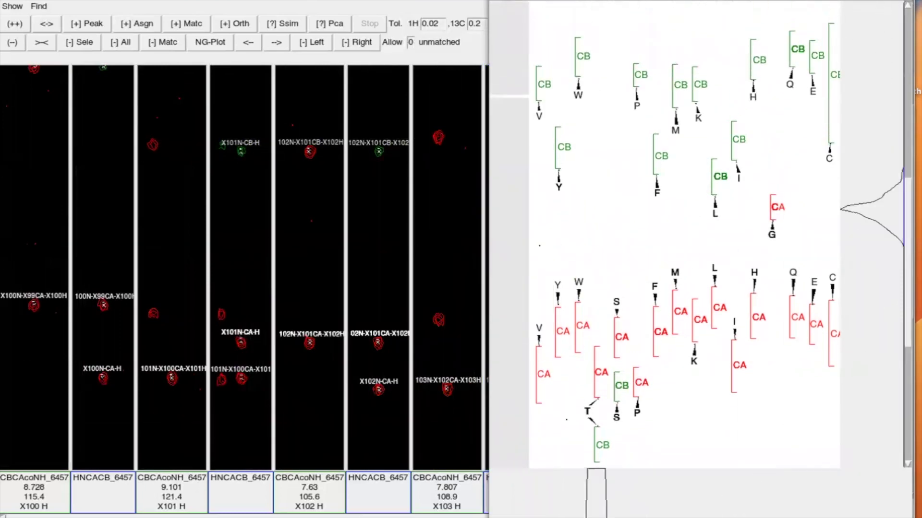
Compare the X102 CA and CB peaks with the reference ranges, and check the candidate residue triplets in the ubiquitin sequence slide.
drag(548, 517, 561, 517)
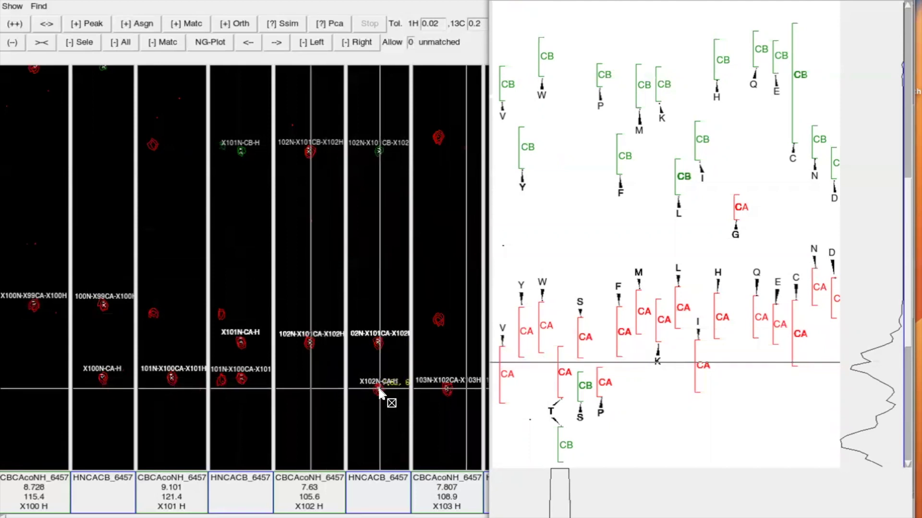
drag(487, 239, 545, 298)
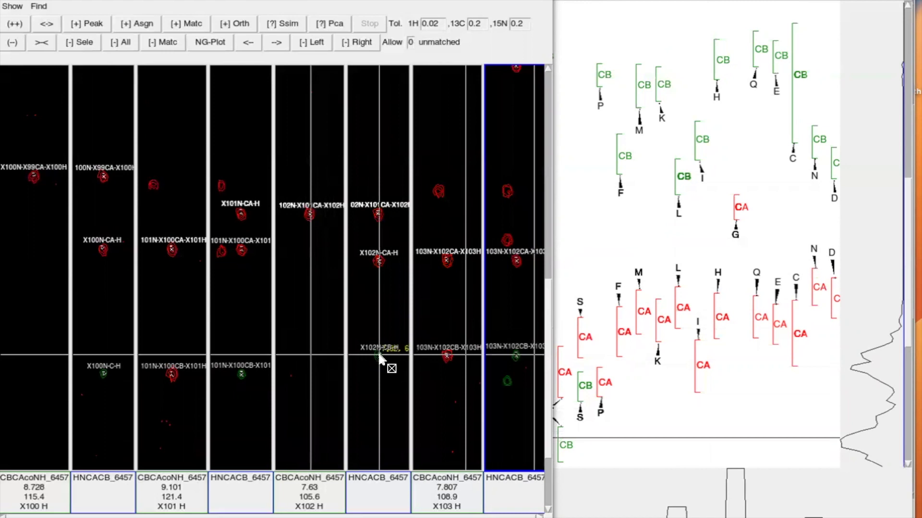
click(637, 436)
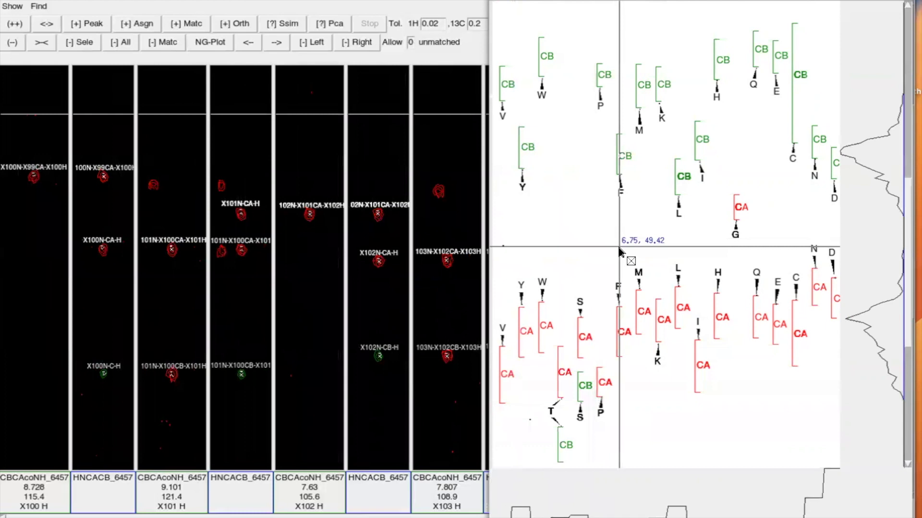
key(ctrl+Right)
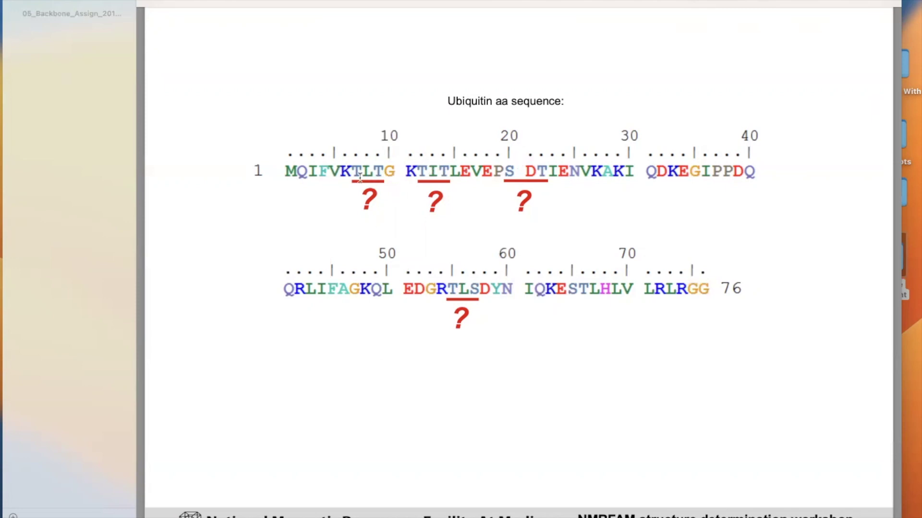
key(ctrl+Left)
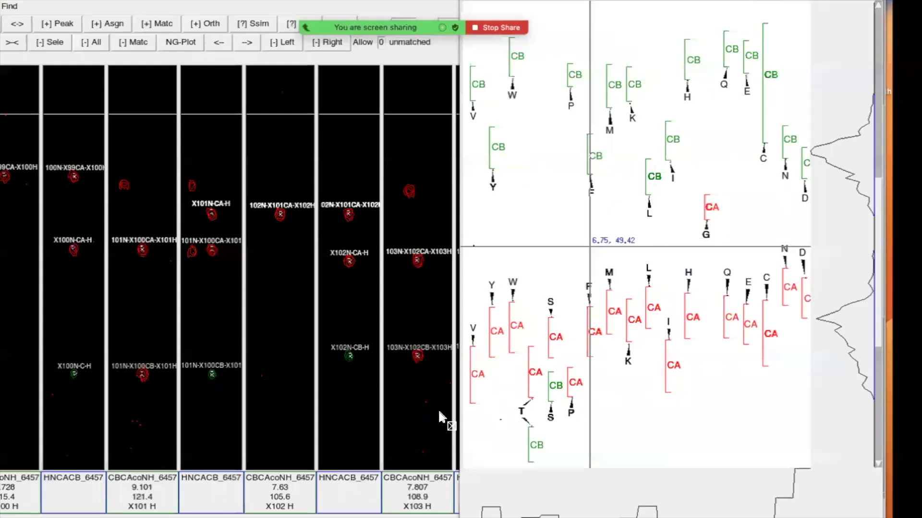
Compare the X103 CA peak in the last HNCACB_6457 strip with the reference ranges, and look for the matching stretch in the ubiquitin sequence.
click(309, 516)
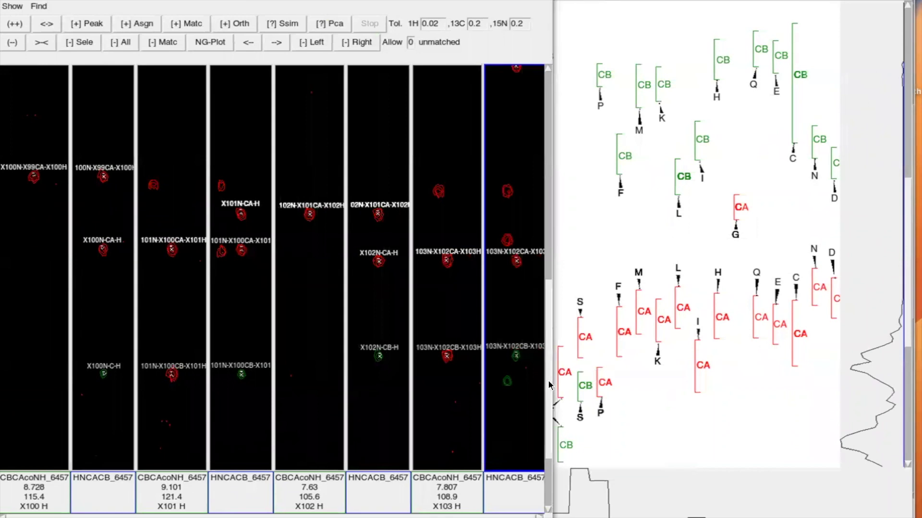
scroll(548, 379, up, 5)
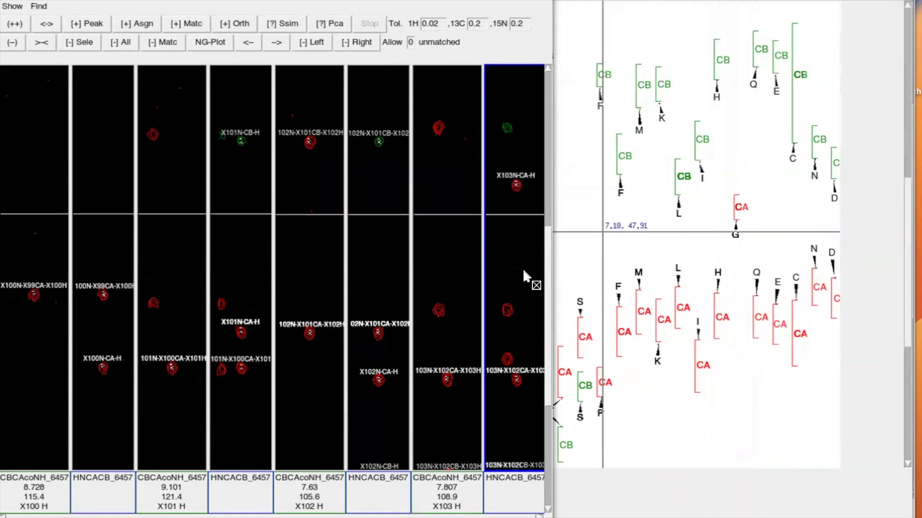
scroll(549, 269, down, 5)
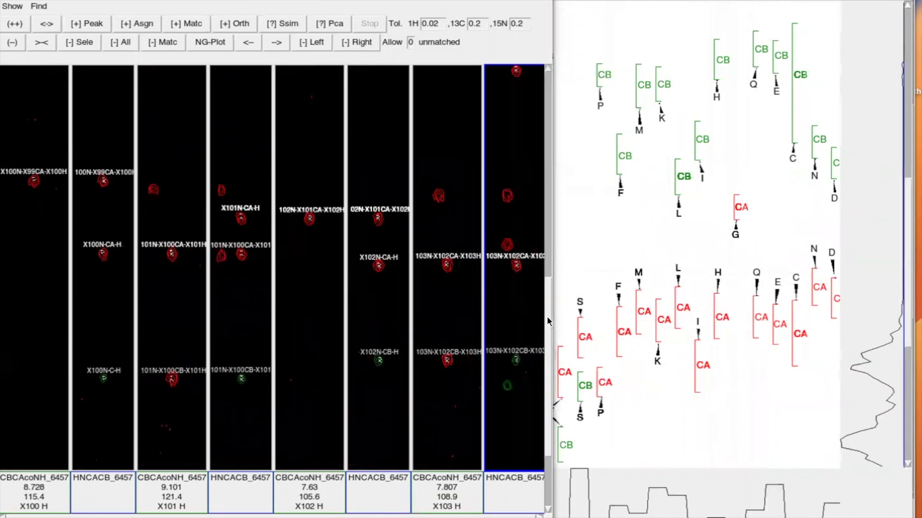
scroll(547, 316, up, 8)
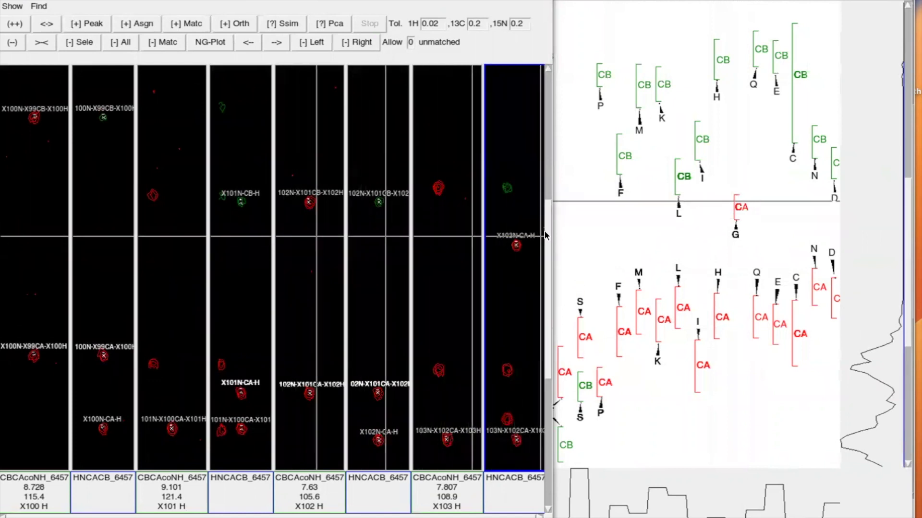
scroll(546, 231, down, 2)
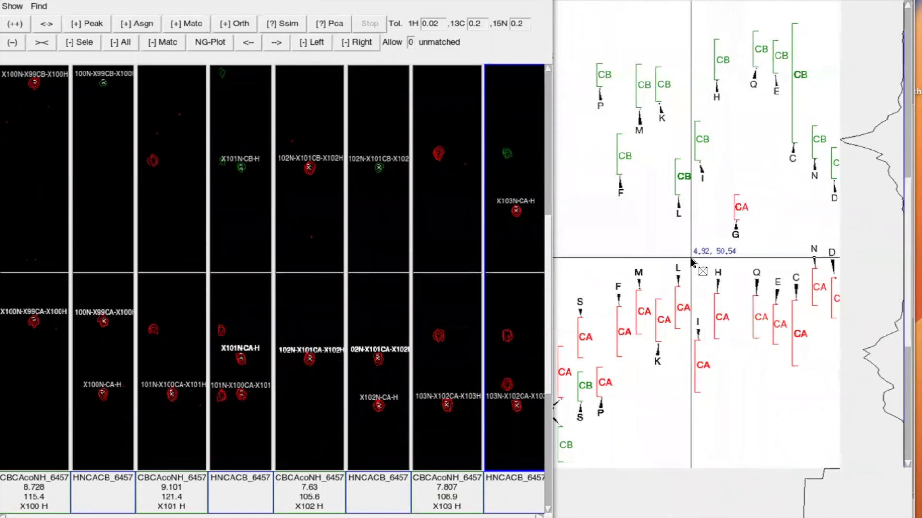
key(ctrl+Right)
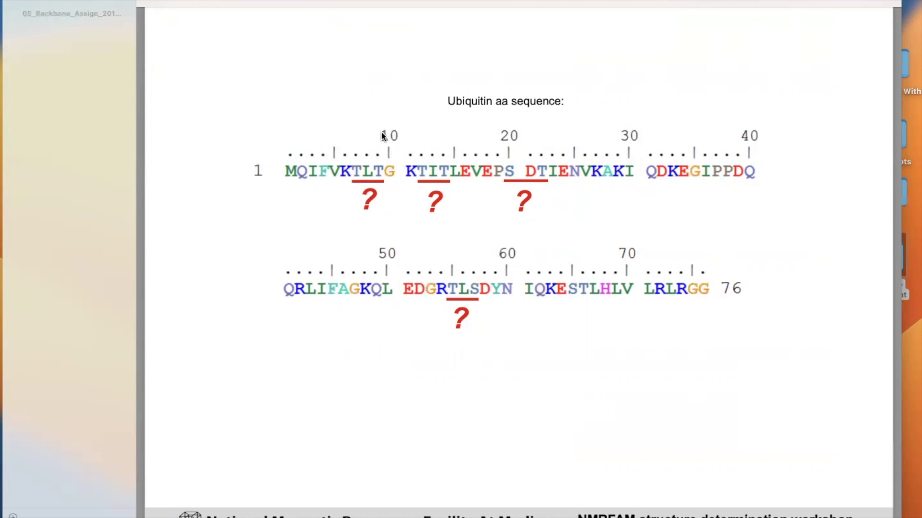
key(ctrl+Left)
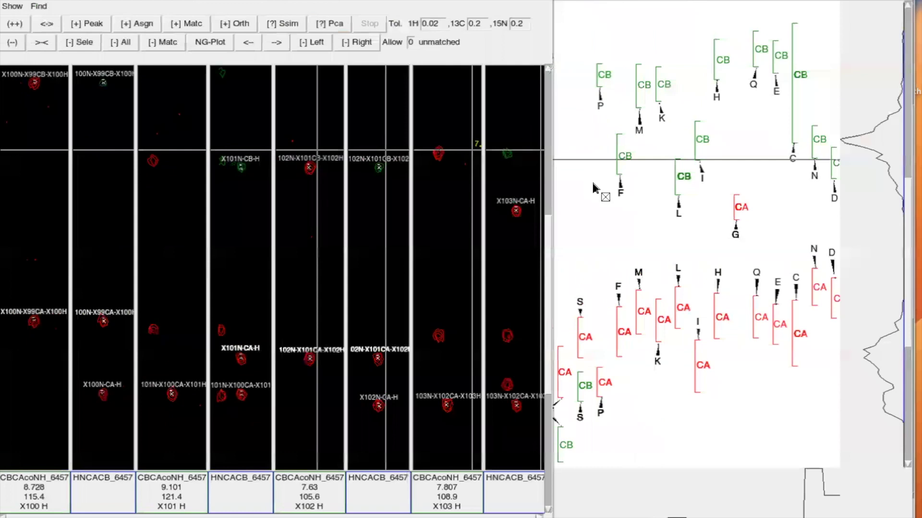
Move 13C_BB_Reference off the NHSQC_6457 spectrum and reassign its X103 N-H peak to group G10 on both the 15N and 1H axes.
drag(688, 0, 373, 62)
click(687, 58)
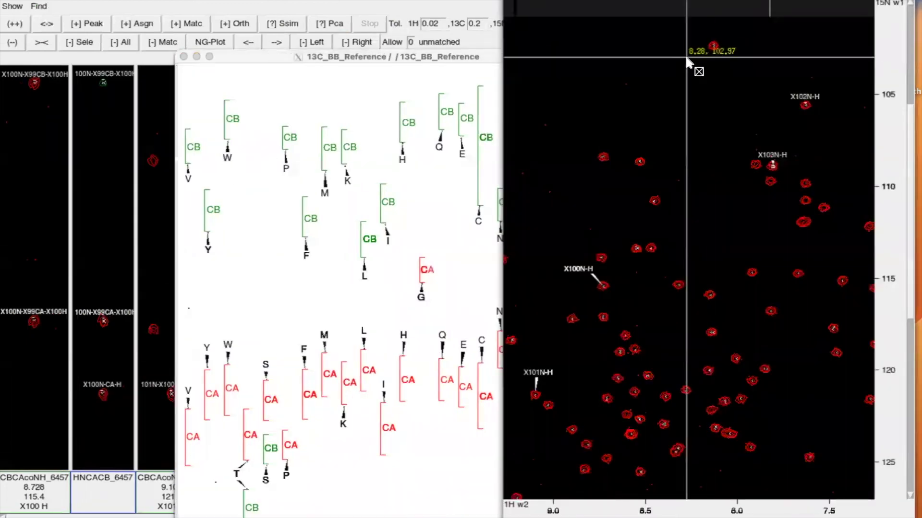
double_click(772, 166)
click(665, 270)
drag(666, 269, 648, 274)
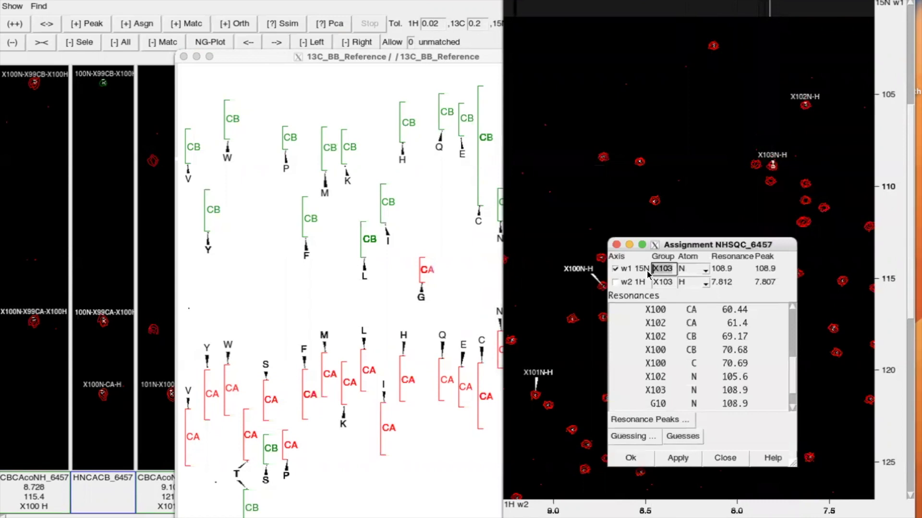
key(BackSpace)
key(Tab)
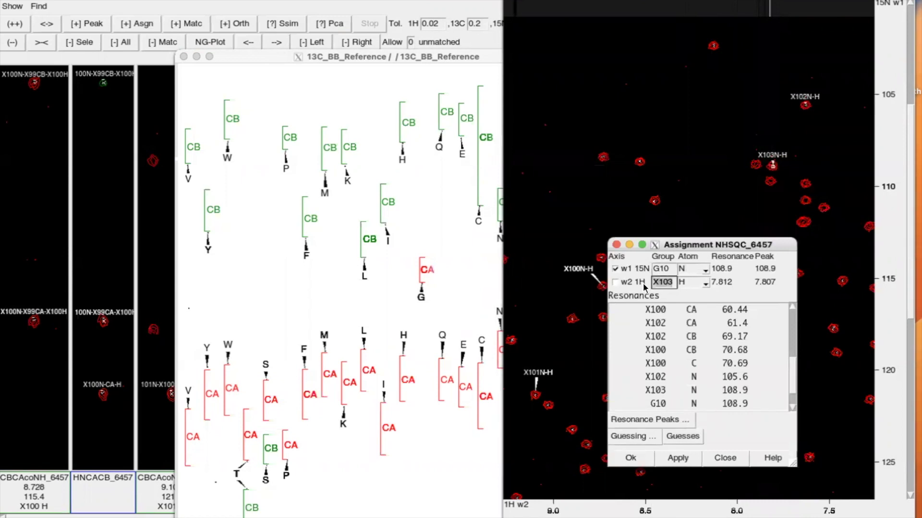
text(G10)
click(678, 458)
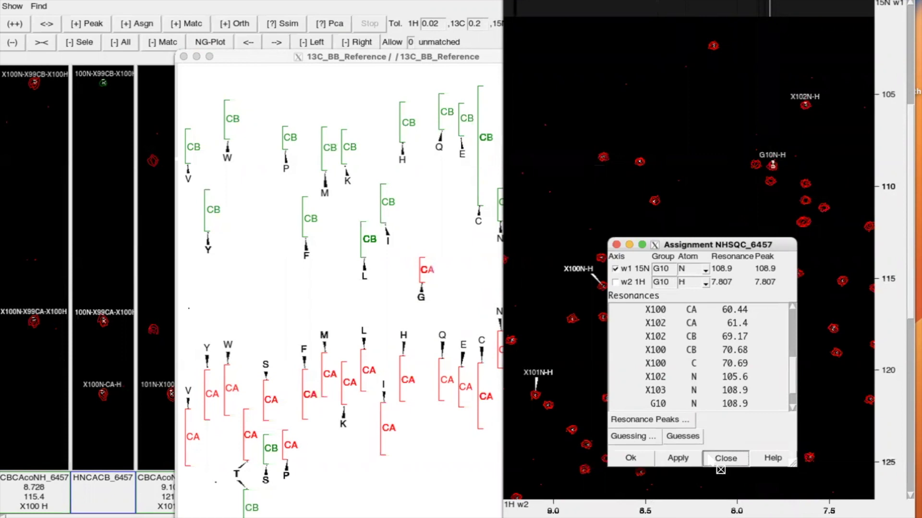
click(723, 460)
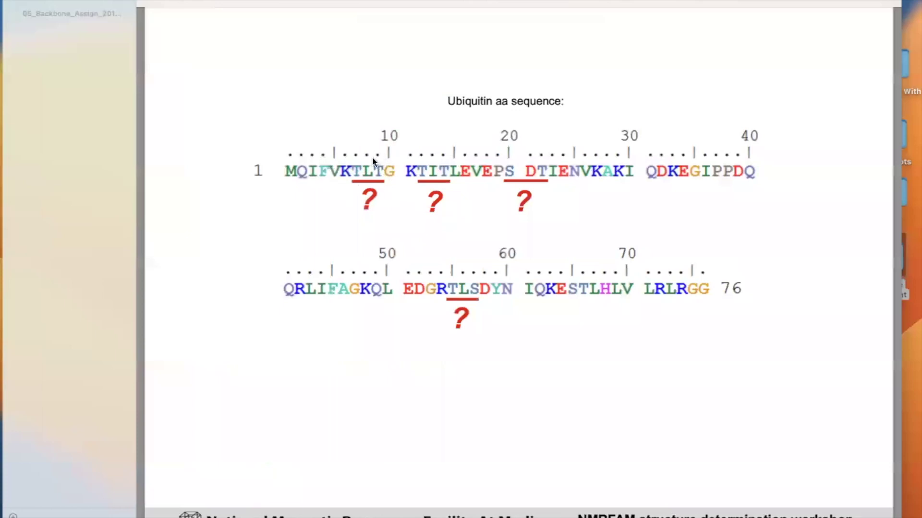
key(ctrl+Left)
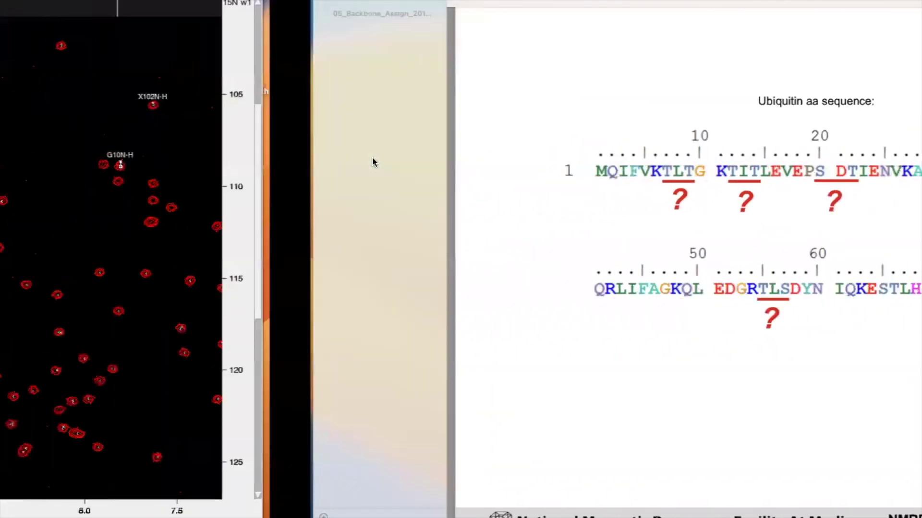